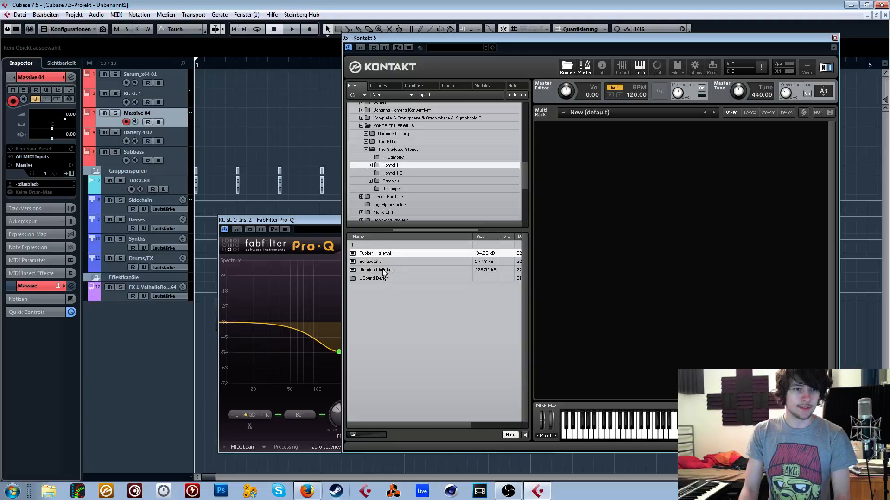
- Load the Skiddaw Stones Rubber Mallet instrument into the Kontakt rack and resolve its missing samples from a library folder
{"action": "mouse_move", "coordinate": [383, 270]}
{"action": "left_mouse_down"}
{"action": "mouse_move", "coordinate": [634, 236]}
{"action": "mouse_move", "coordinate": [388, 268]}
{"action": "left_mouse_up"}
{"action": "left_click_drag", "start_coordinate": [384, 255], "coordinate": [547, 227]}
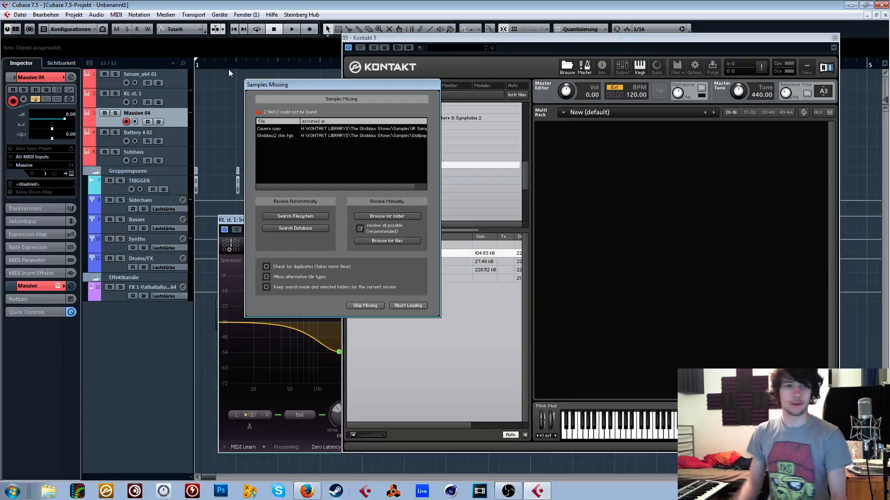
{"action": "left_click", "coordinate": [387, 216]}
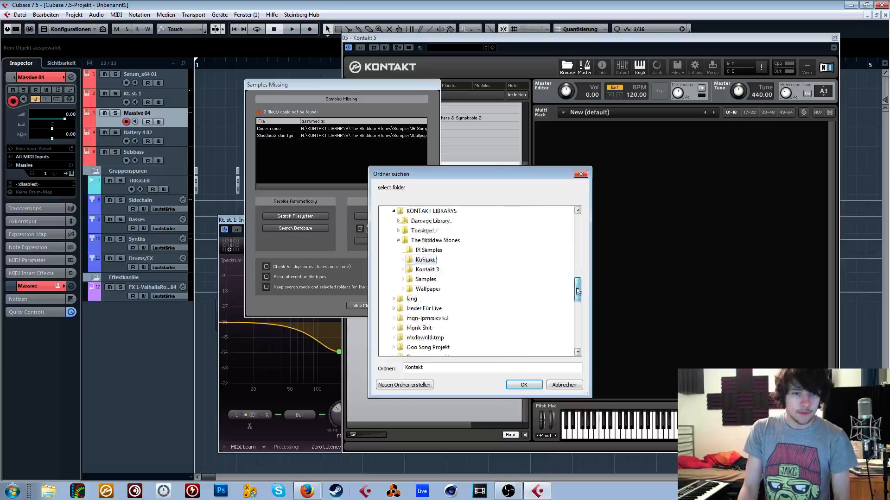
{"action": "left_click", "coordinate": [431, 280]}
{"action": "left_click", "coordinate": [435, 260]}
{"action": "left_click", "coordinate": [523, 385]}
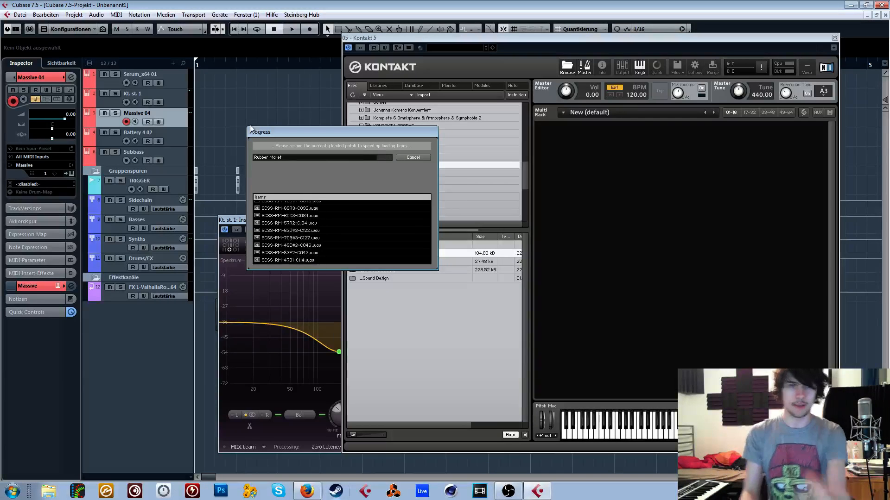
- Select the Kt. st. 1 track to play the loaded Kontakt instrument
{"action": "left_click", "coordinate": [510, 494]}
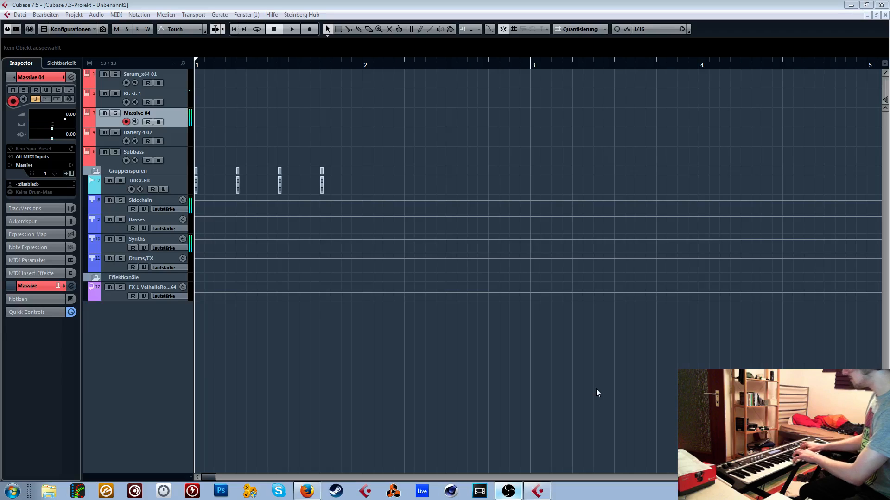
{"action": "left_click", "coordinate": [152, 92]}
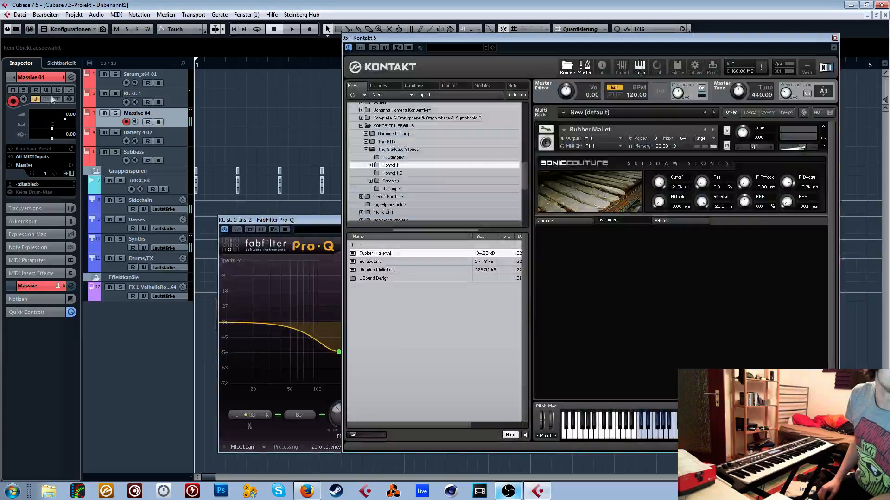
{"action": "left_click", "coordinate": [180, 97]}
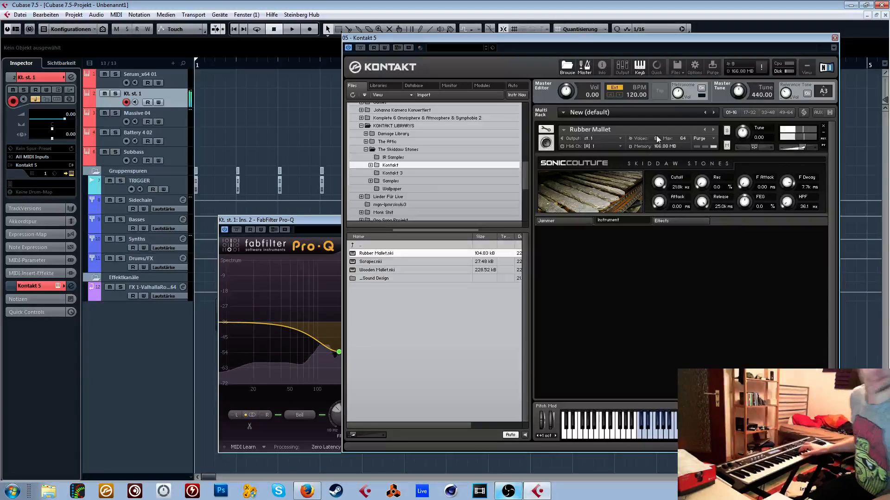
- Look through the effects and instrument pages of the Rubber Mallet patch
{"action": "left_click", "coordinate": [657, 220]}
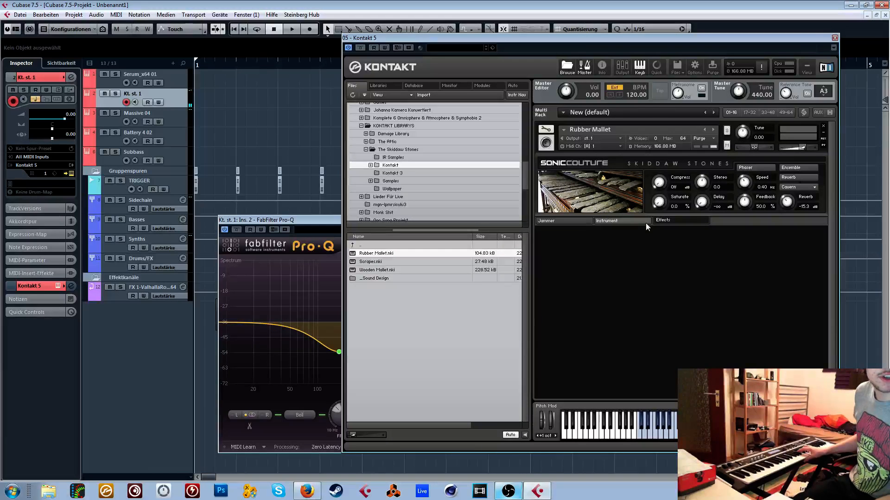
{"action": "left_click", "coordinate": [639, 221]}
{"action": "left_click", "coordinate": [663, 218]}
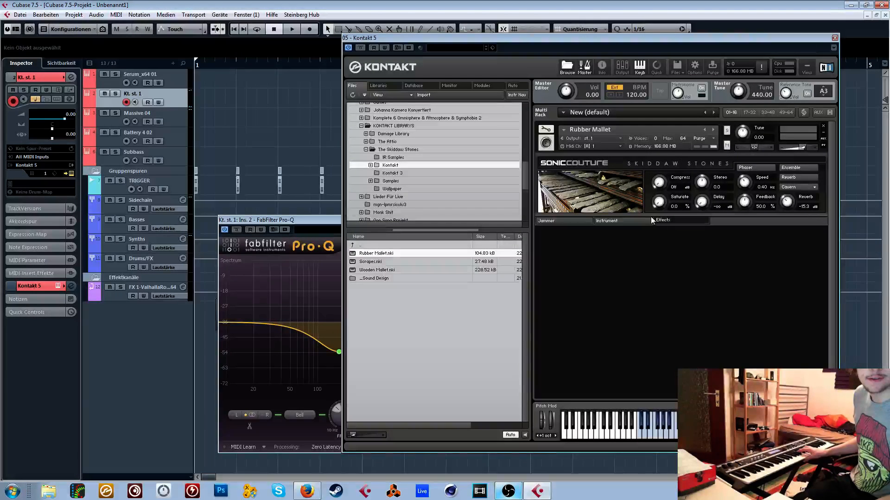
- Turn on the Rubber Mallet patch's jammer and set its velocity randomization to 28
{"action": "left_click", "coordinate": [563, 220]}
{"action": "left_click", "coordinate": [715, 178]}
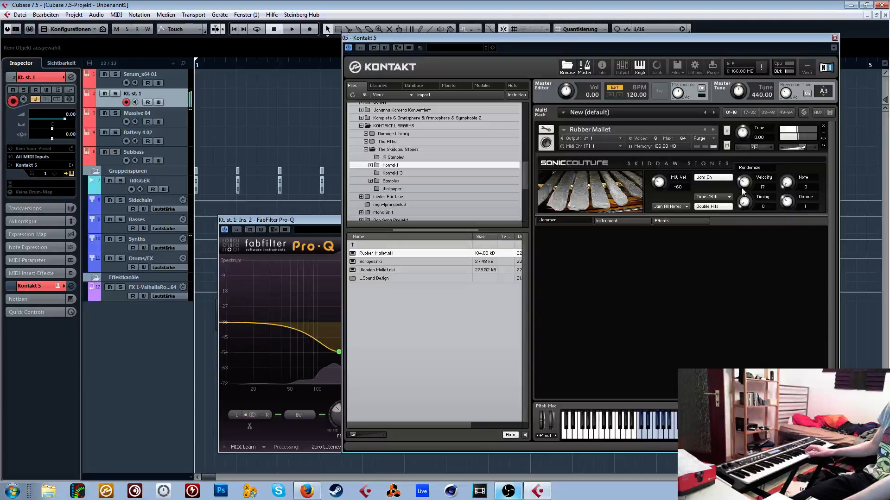
{"action": "left_click_drag", "start_coordinate": [743, 185], "coordinate": [755, 166]}
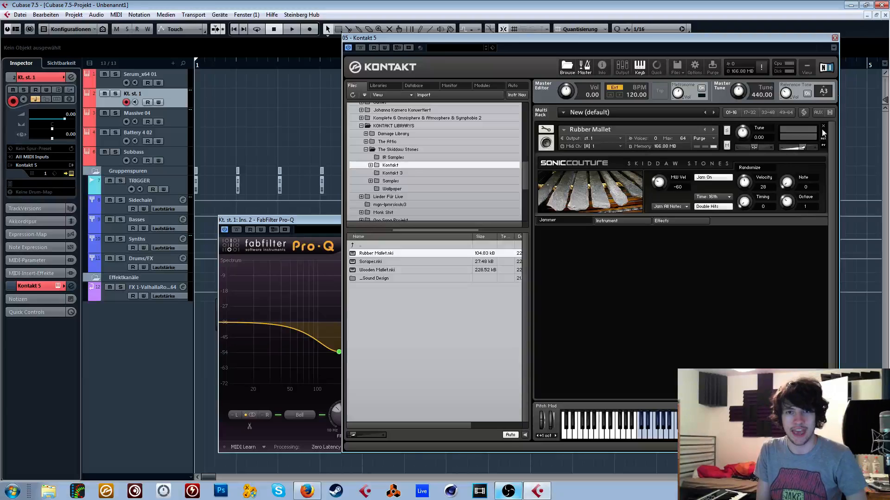
- Show the installed Kontakt libraries
{"action": "left_click", "coordinate": [378, 86]}
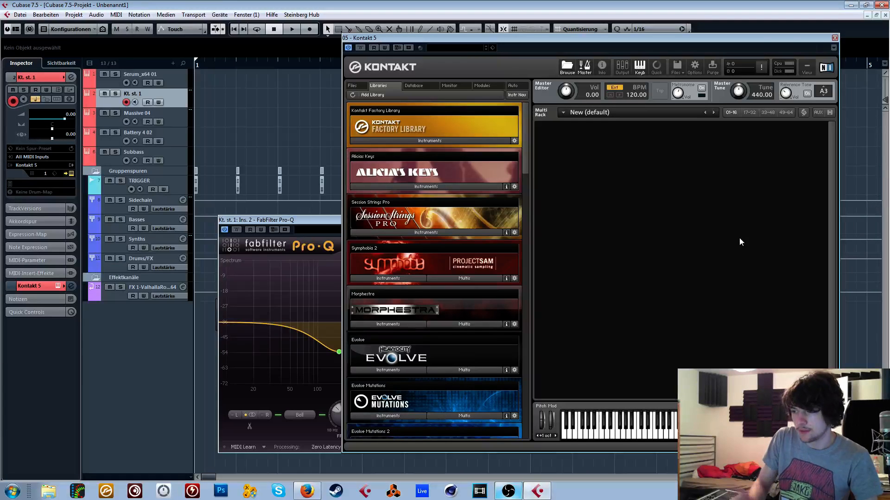
{"action": "key", "text": "alt+Tab"}
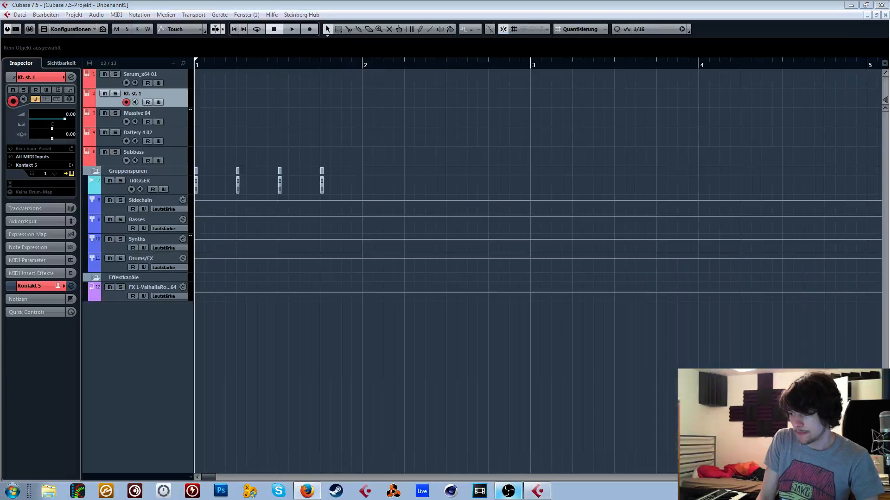
{"action": "key", "text": "alt+Tab"}
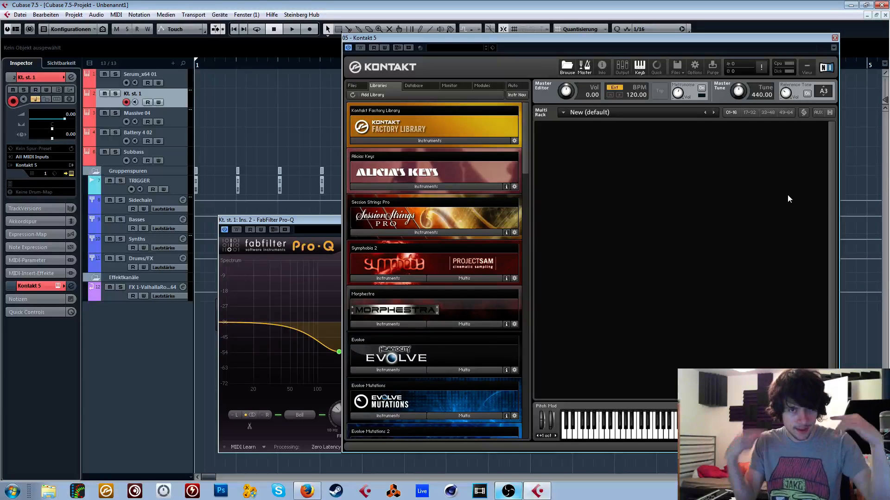
{"action": "key", "text": "alt+Tab"}
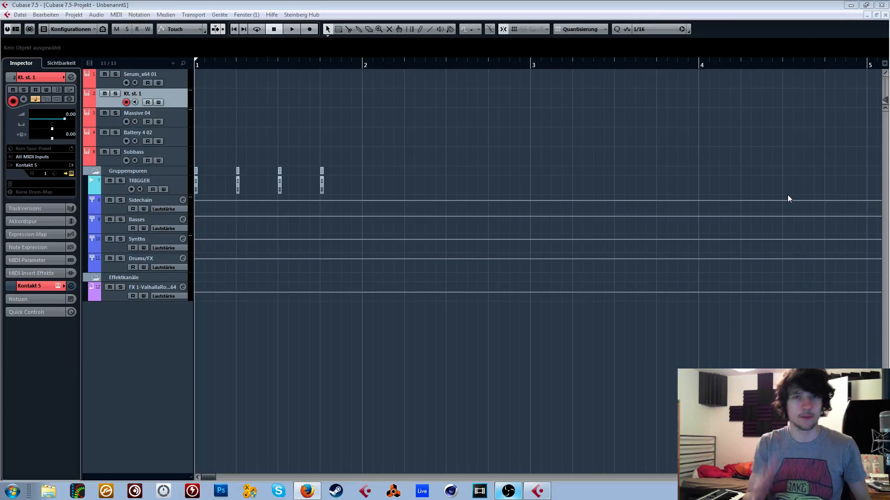
{"action": "key", "text": "alt+Tab"}
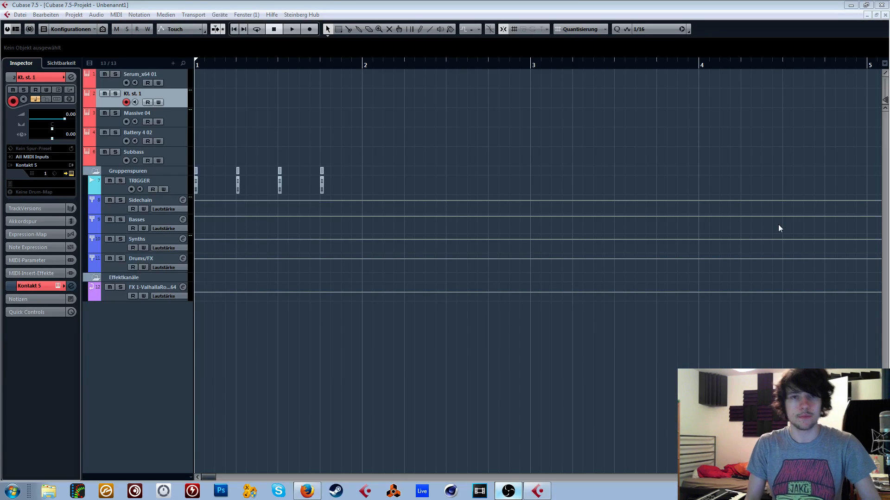
- Select the Massive 04 track and look further down the Kontakt library list
{"action": "left_click", "coordinate": [188, 121]}
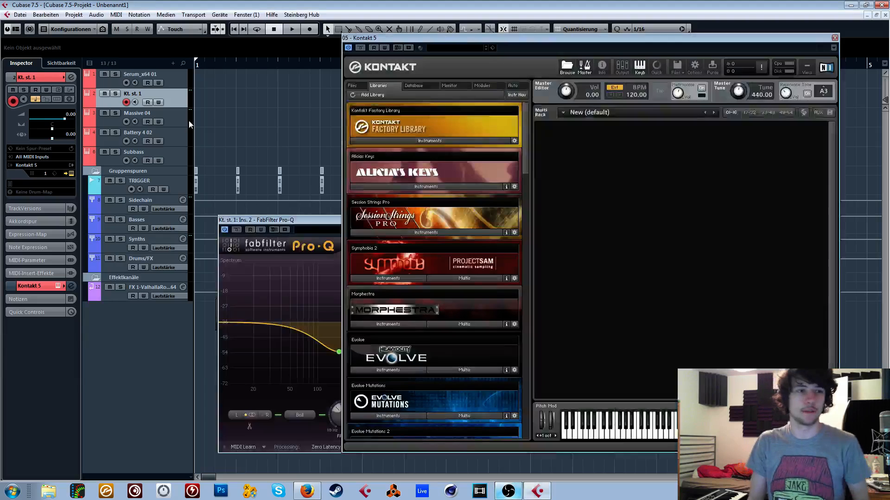
{"action": "left_click", "coordinate": [183, 121]}
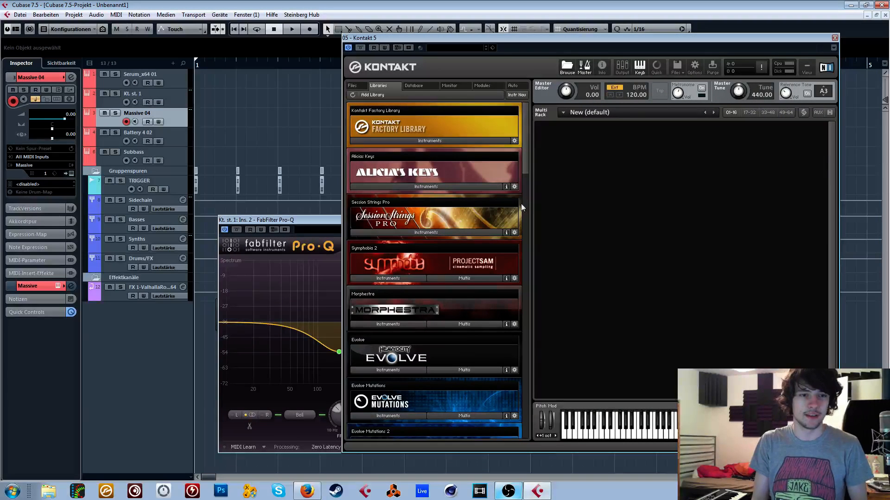
{"action": "mouse_move", "coordinate": [524, 145]}
{"action": "left_mouse_down"}
{"action": "mouse_move", "coordinate": [523, 285]}
{"action": "mouse_move", "coordinate": [525, 158]}
{"action": "left_mouse_up"}
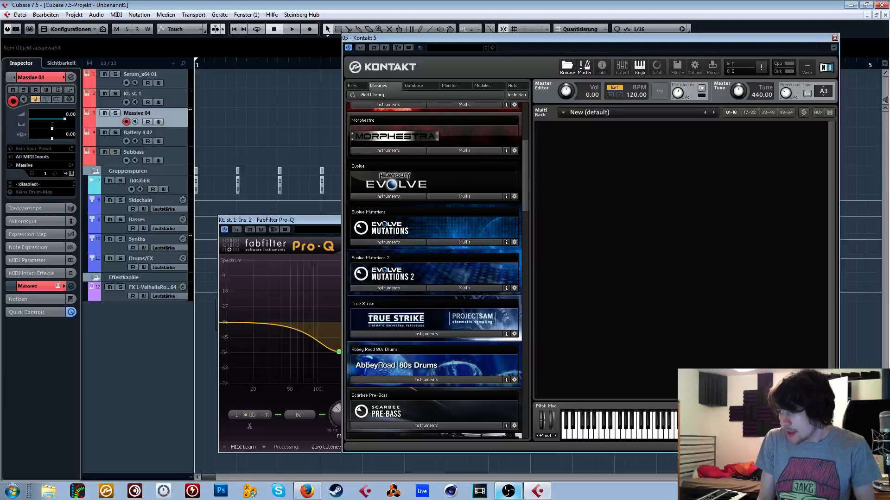
{"action": "key", "text": "alt+Tab"}
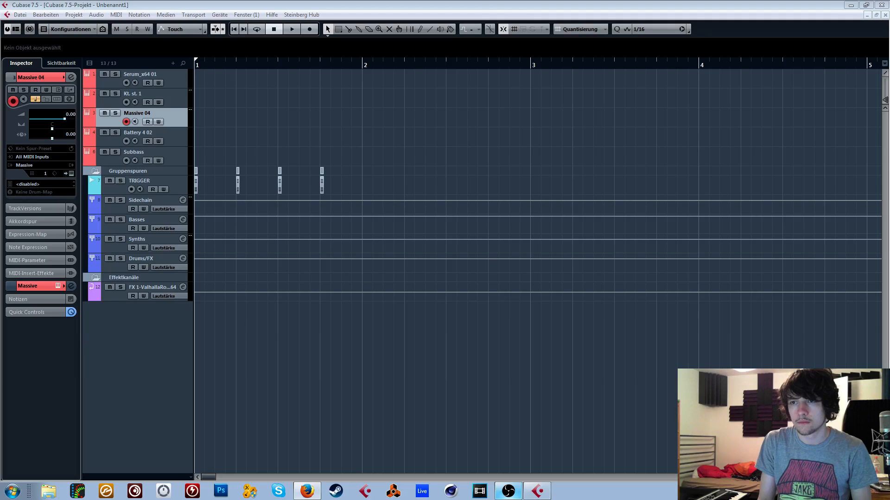
{"action": "left_click", "coordinate": [730, 136]}
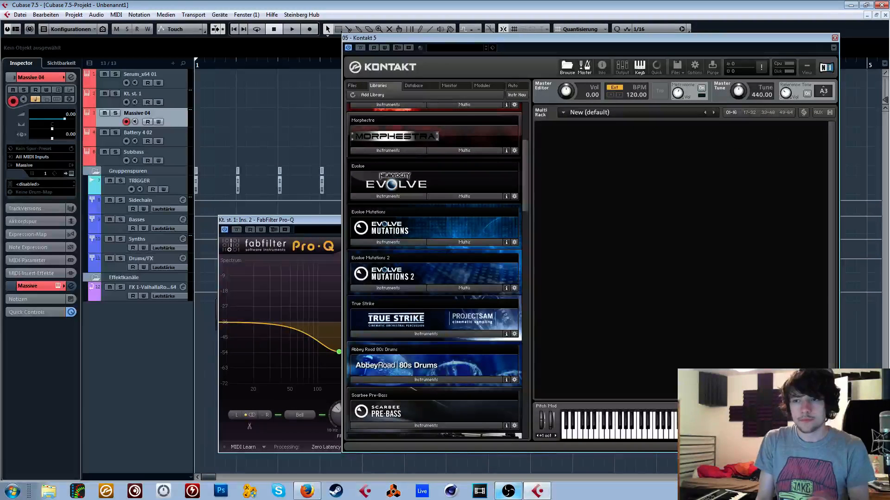
{"action": "key", "text": "alt+Tab"}
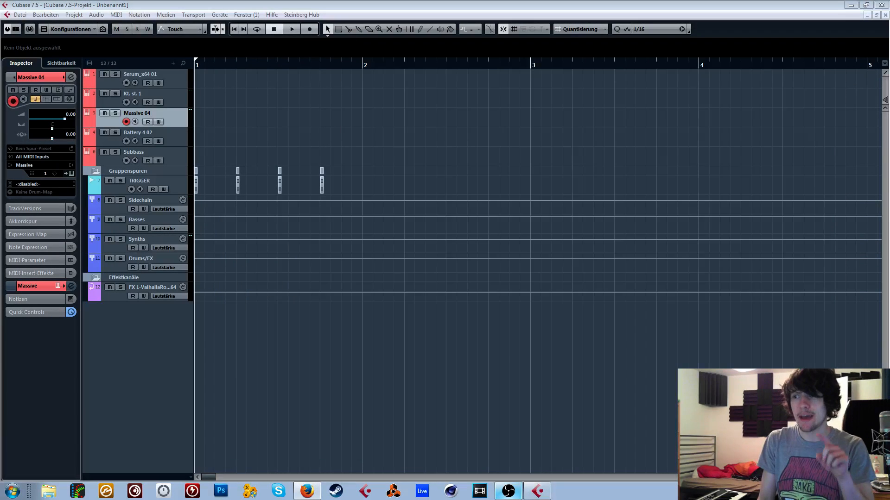
{"action": "left_click", "coordinate": [661, 140]}
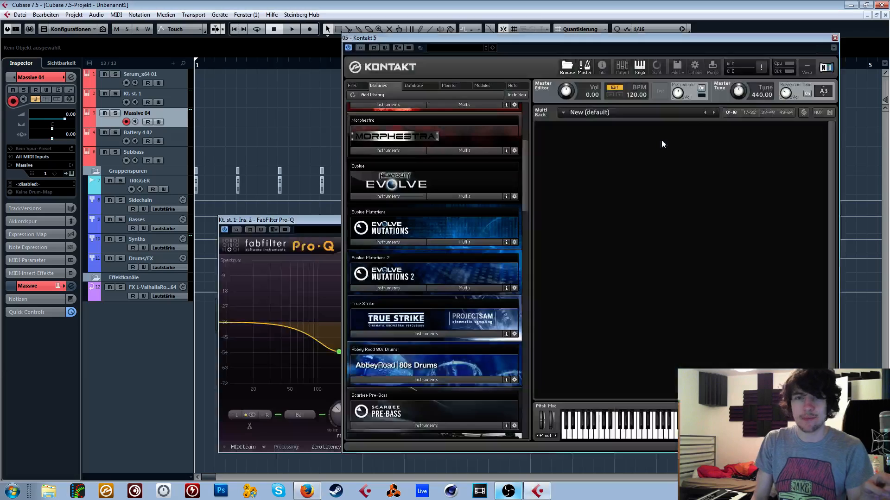
- Close the Kontakt window and add one instrument track with Massive as its VST instrument
{"action": "left_click_drag", "start_coordinate": [697, 36], "coordinate": [637, 57]}
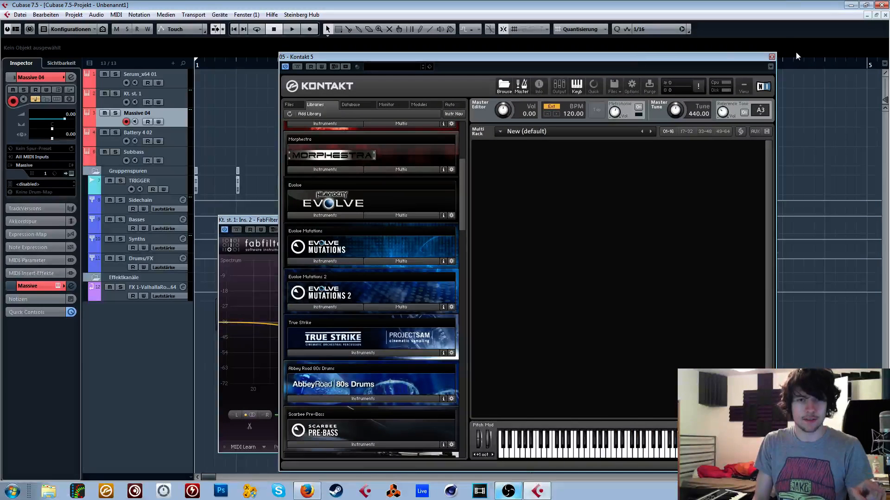
{"action": "left_click", "coordinate": [774, 59]}
{"action": "key", "text": "F11"}
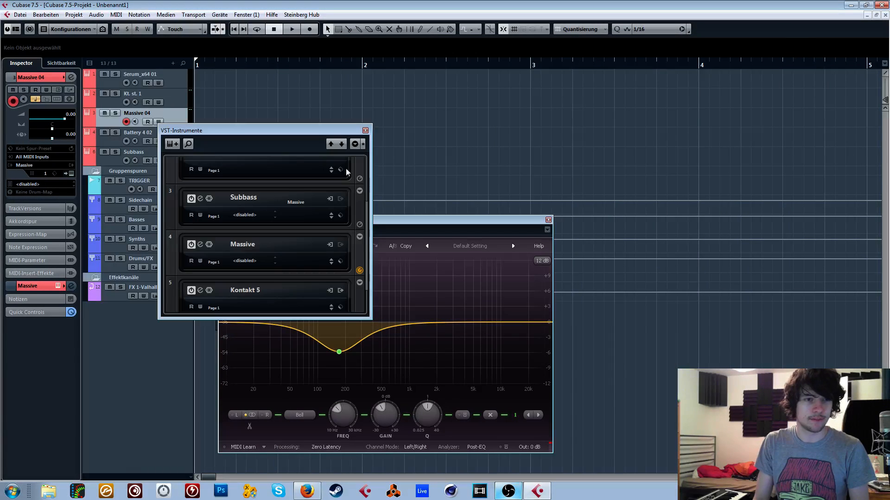
{"action": "left_click", "coordinate": [172, 144]}
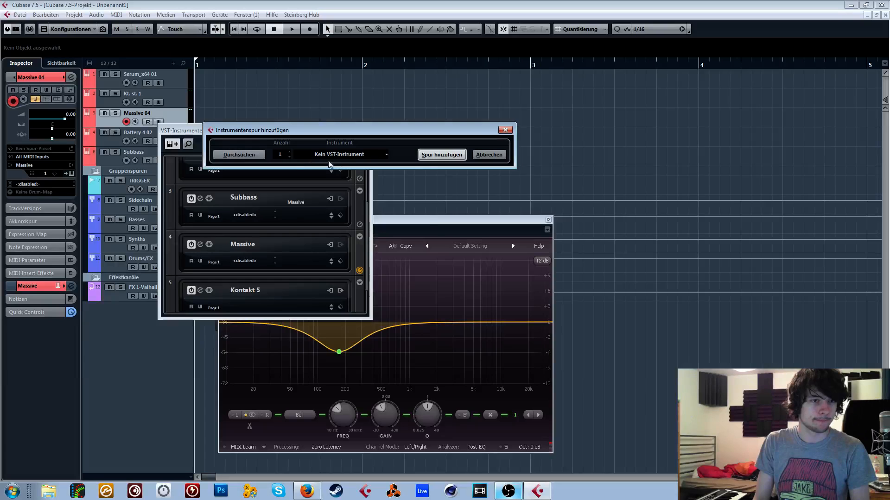
{"action": "left_click", "coordinate": [343, 154]}
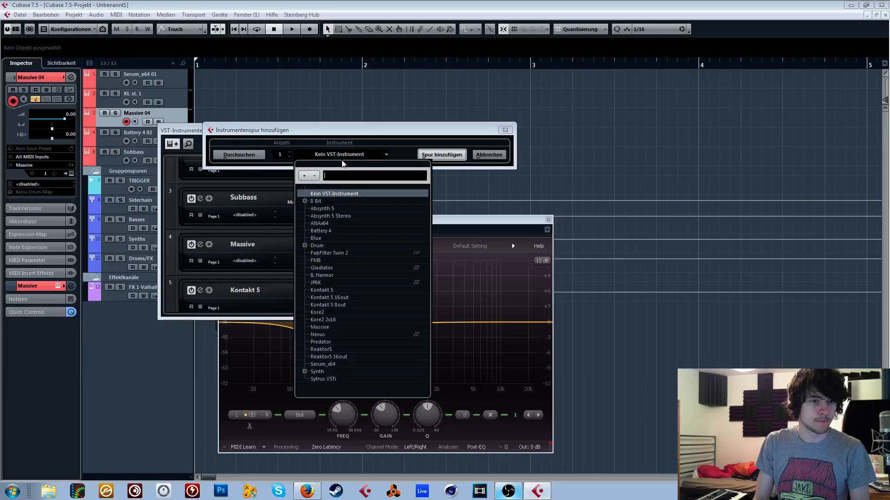
{"action": "left_click", "coordinate": [331, 327]}
{"action": "left_click", "coordinate": [442, 155]}
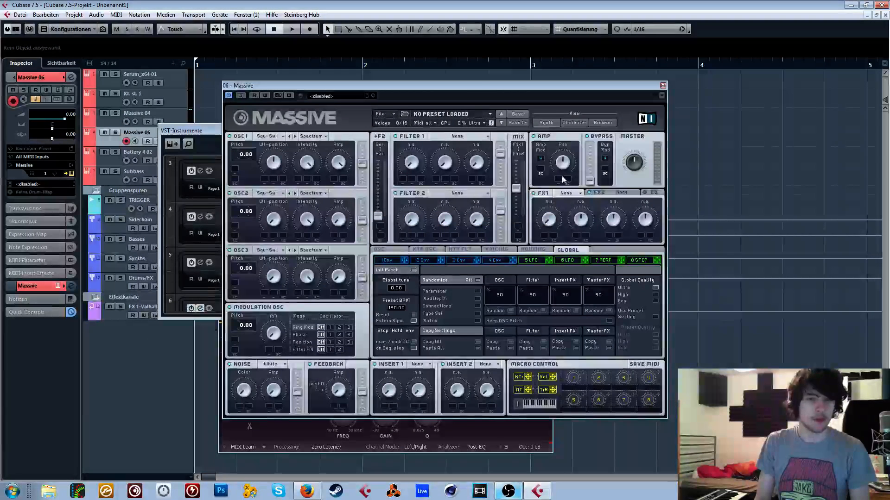
- Reposition the new Massive window and load the BS Elephant preset from its sound browser
{"action": "left_click_drag", "start_coordinate": [477, 78], "coordinate": [760, 72]}
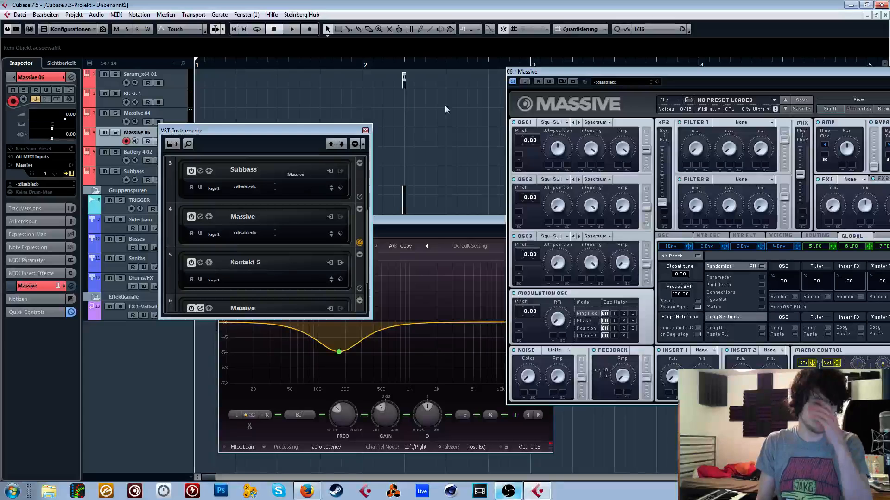
{"action": "left_click_drag", "start_coordinate": [568, 74], "coordinate": [374, 73]}
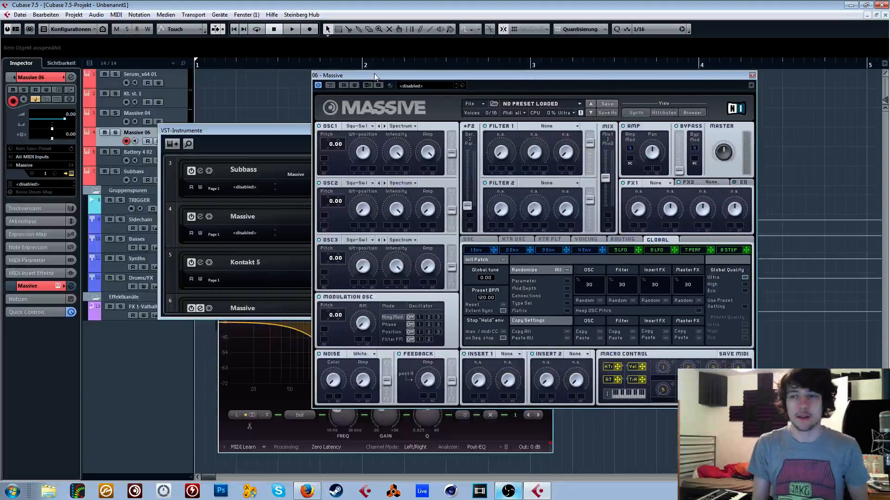
{"action": "left_click", "coordinate": [692, 113]}
{"action": "scroll", "coordinate": [464, 240], "scroll_direction": "down", "scroll_amount": 2}
{"action": "left_click", "coordinate": [448, 246]}
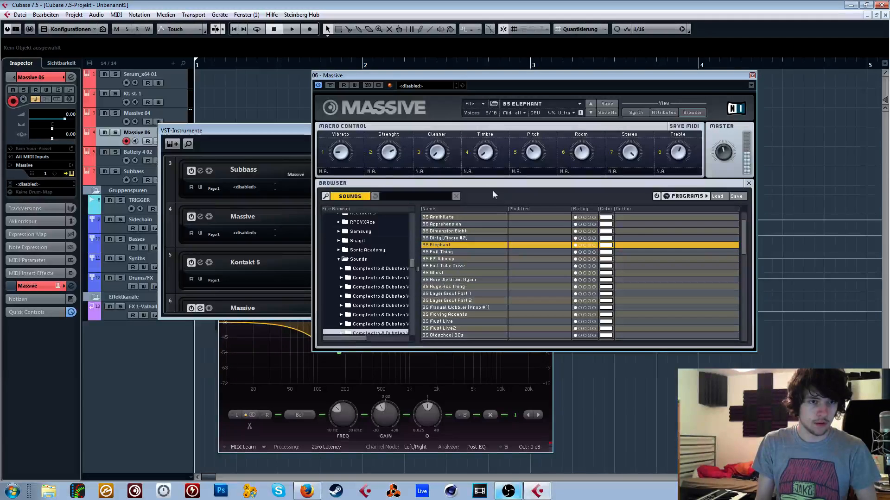
- Try the BS Terror Squad 3 and BS Terror Squad 2 presets, and load BS Terror Group 2
{"action": "left_click", "coordinate": [377, 323]}
{"action": "scroll", "coordinate": [505, 256], "scroll_direction": "down", "scroll_amount": 7}
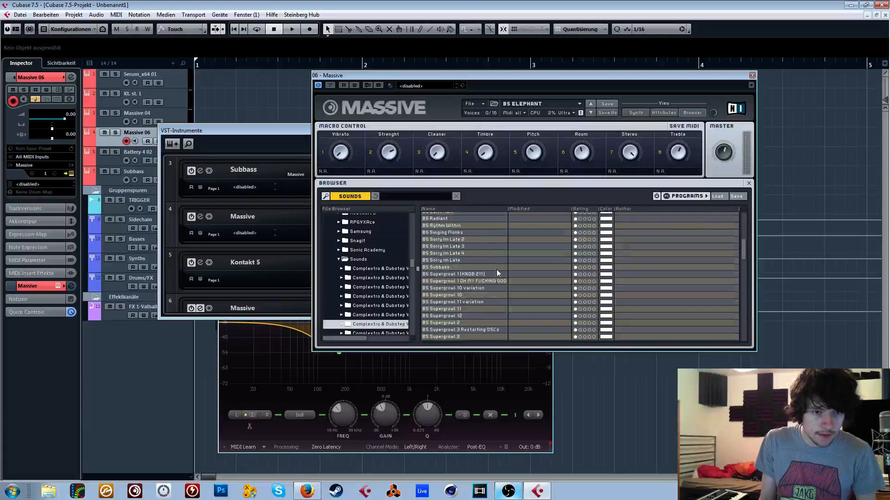
{"action": "scroll", "coordinate": [473, 287], "scroll_direction": "down", "scroll_amount": 1}
{"action": "left_click", "coordinate": [465, 310]}
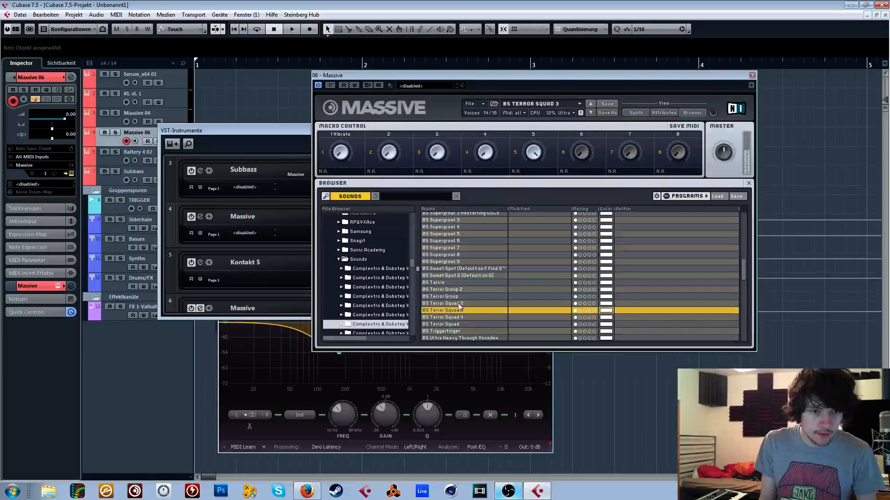
{"action": "left_click", "coordinate": [462, 304]}
{"action": "left_click", "coordinate": [458, 289]}
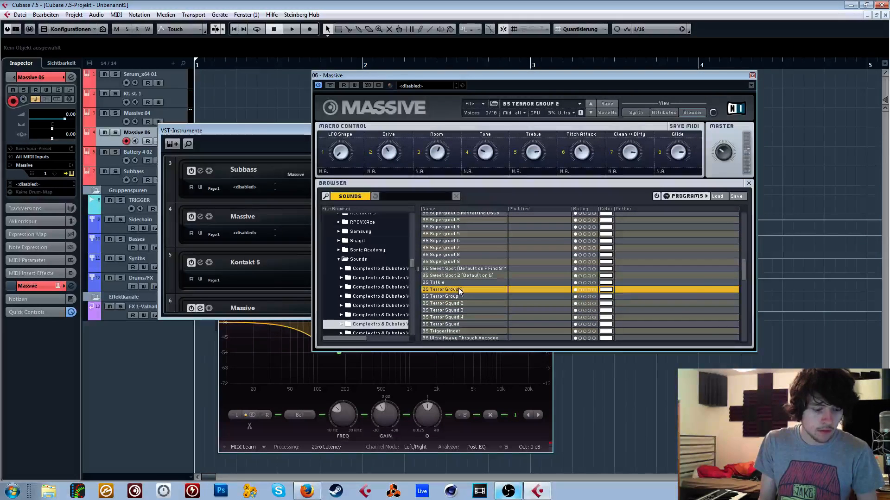
- Return Massive to its synth view and set the ratio of LFO 5 to 1/2
{"action": "left_click", "coordinate": [635, 113]}
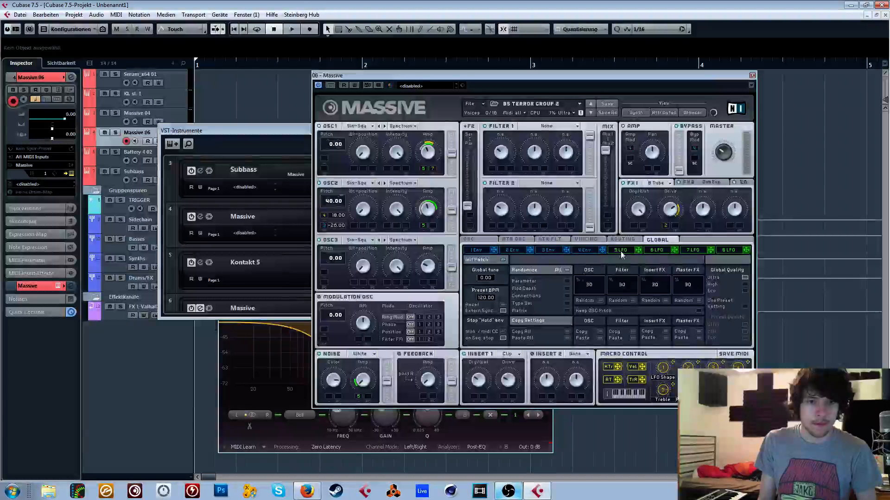
{"action": "left_click", "coordinate": [620, 251]}
{"action": "left_click_drag", "start_coordinate": [479, 292], "coordinate": [479, 294]}
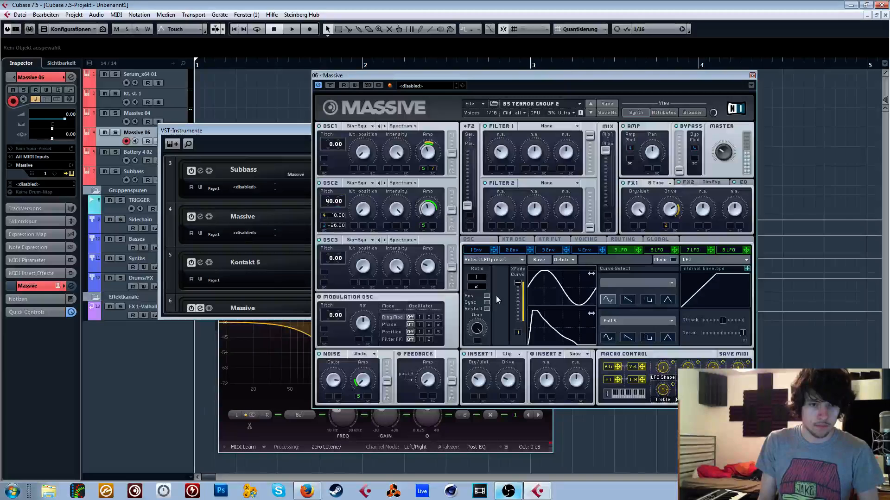
- Set the ratio of LFO 5 to 1/4 in the loaded Massive preset
{"action": "left_click_drag", "start_coordinate": [482, 287], "coordinate": [481, 284]}
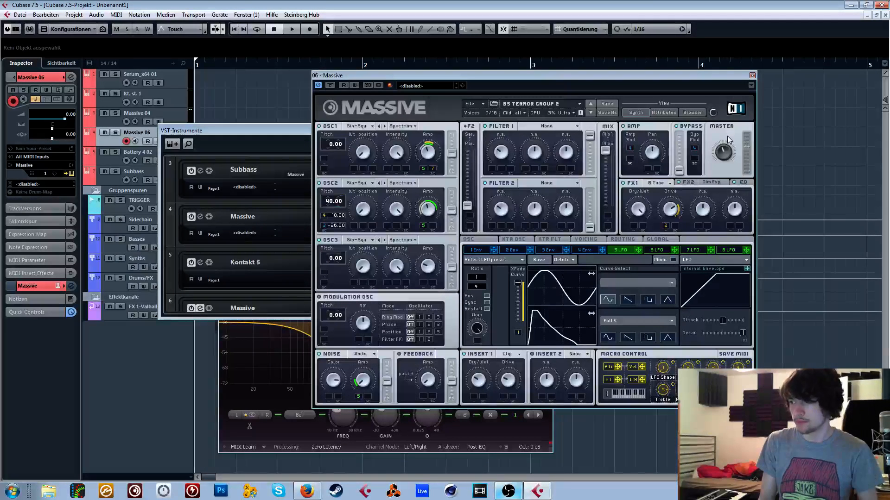
{"action": "key", "text": "alt+Tab"}
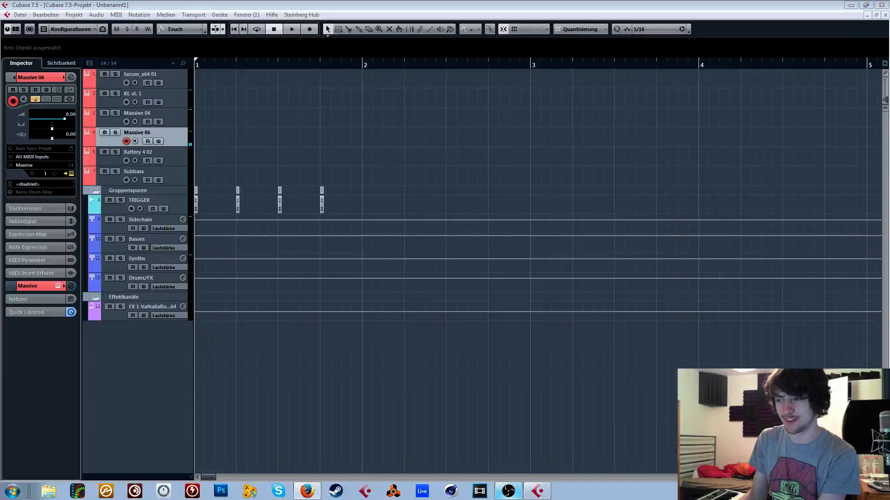
{"action": "left_click", "coordinate": [458, 328]}
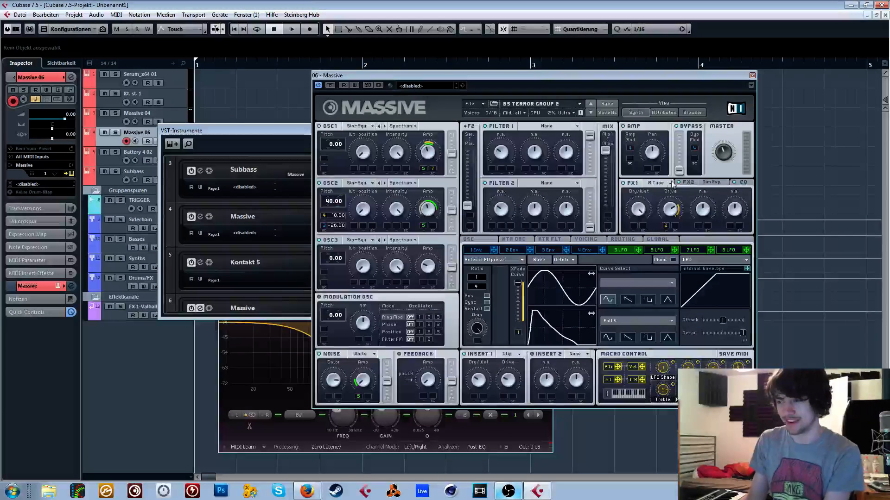
- Check Massive's EQ and FX1 settings and set the modulation oscillator's mode to Phase
{"action": "left_click", "coordinate": [742, 184]}
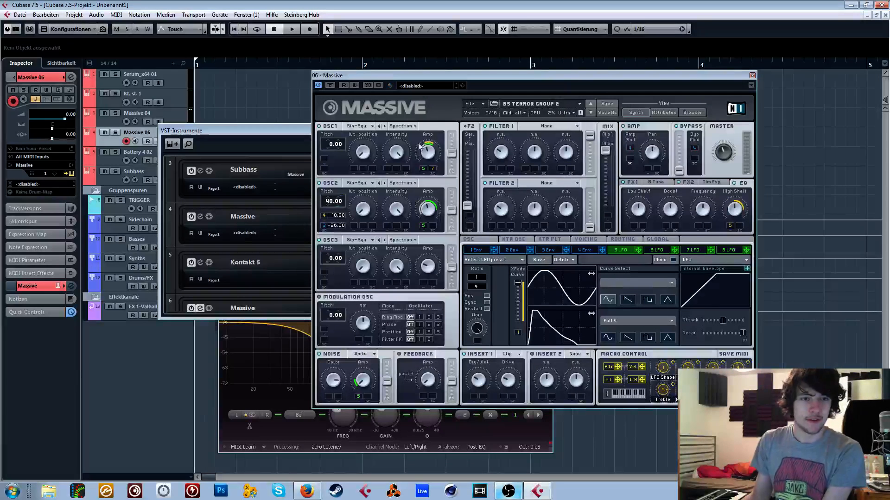
{"action": "left_click", "coordinate": [390, 325]}
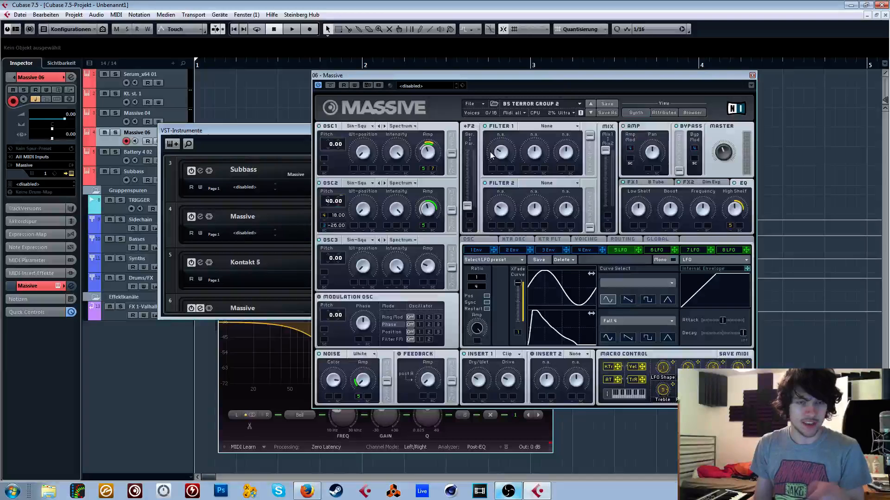
{"action": "left_click", "coordinate": [630, 183]}
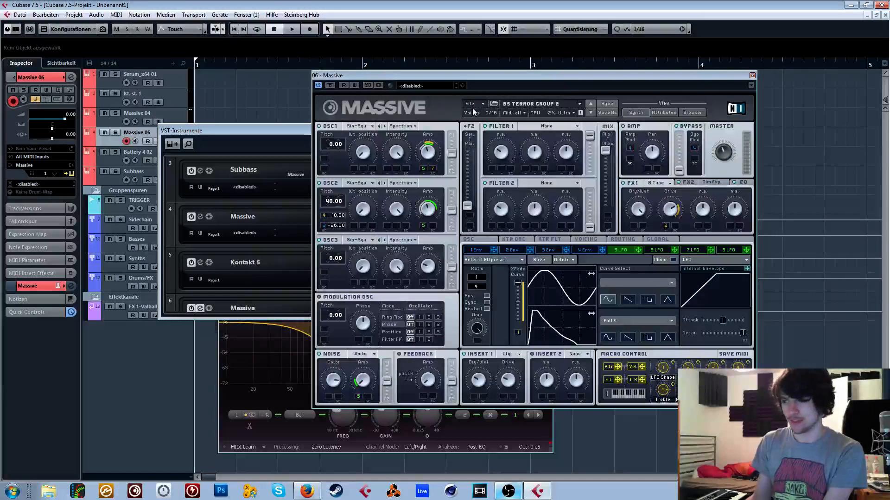
- Check the audio levels in the TC Near control panel, close it, and reposition the Massive window
{"action": "left_click", "coordinate": [82, 491]}
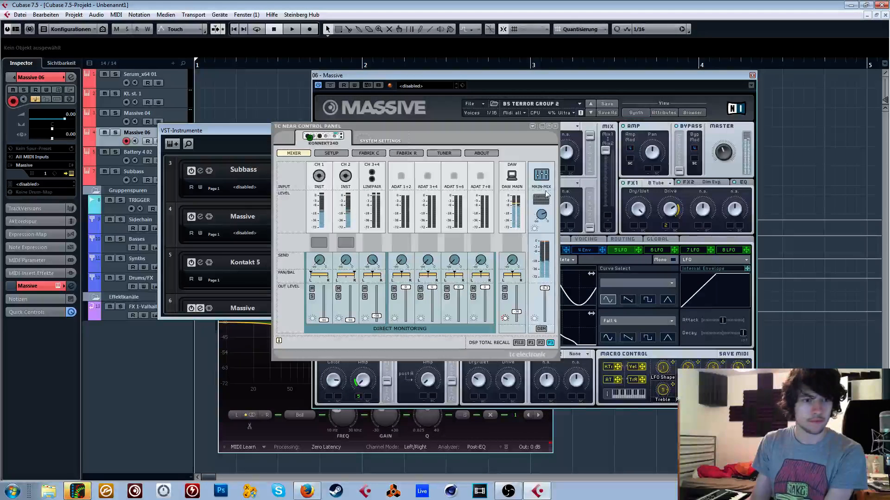
{"action": "left_click_drag", "start_coordinate": [556, 77], "coordinate": [535, 74]}
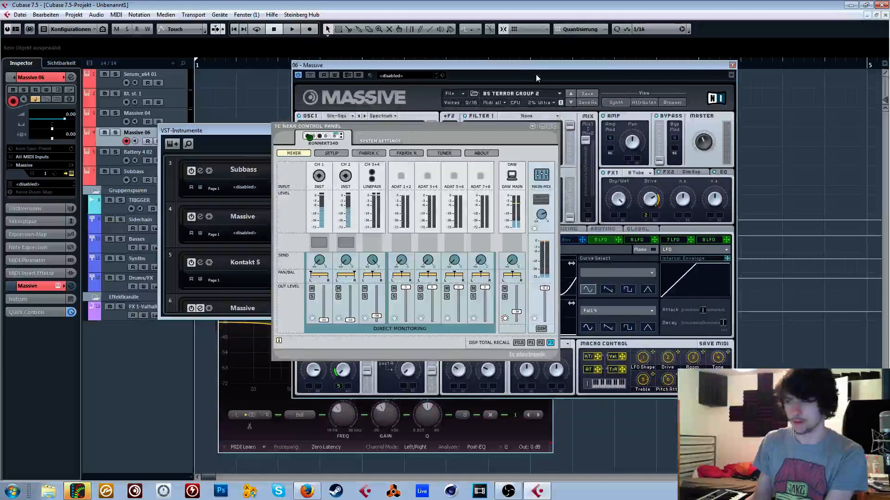
{"action": "left_click", "coordinate": [555, 128]}
{"action": "left_click_drag", "start_coordinate": [616, 66], "coordinate": [635, 64]}
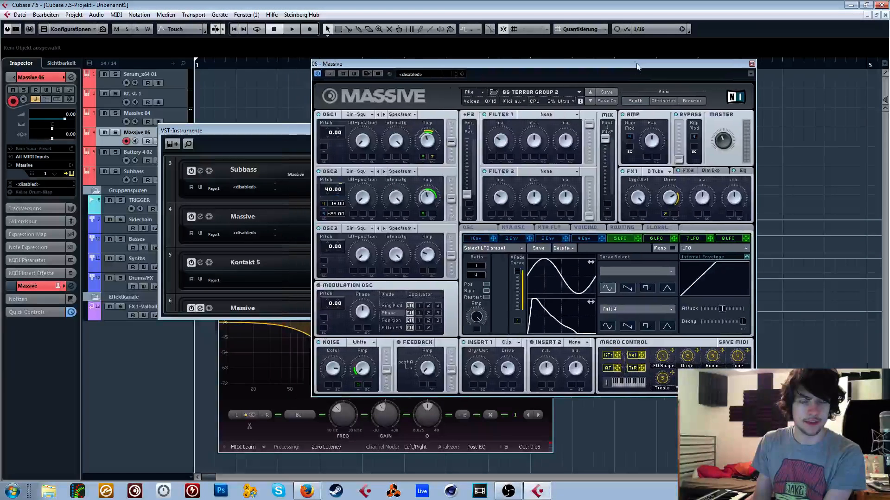
- Glance at the preset's attributes, return to the synth view, and examine envelope 3
{"action": "left_click", "coordinate": [683, 101]}
{"action": "left_click", "coordinate": [633, 100]}
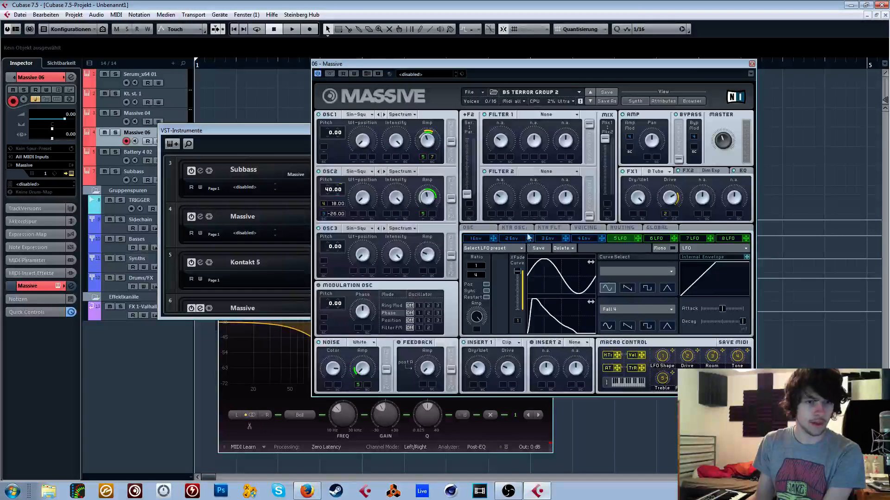
{"action": "left_click", "coordinate": [546, 241]}
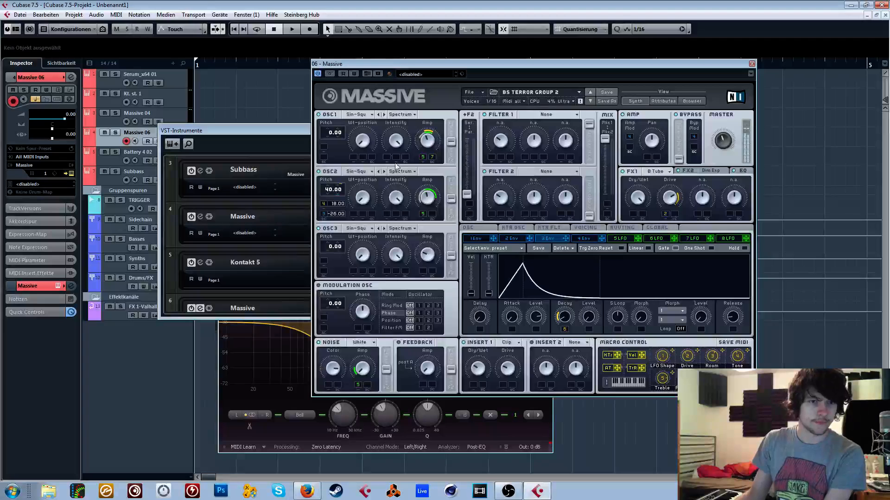
- Start a new sound in Massive and set the wavetables of OSC1 and OSC2 to Sin-Square
{"action": "left_click", "coordinate": [472, 93]}
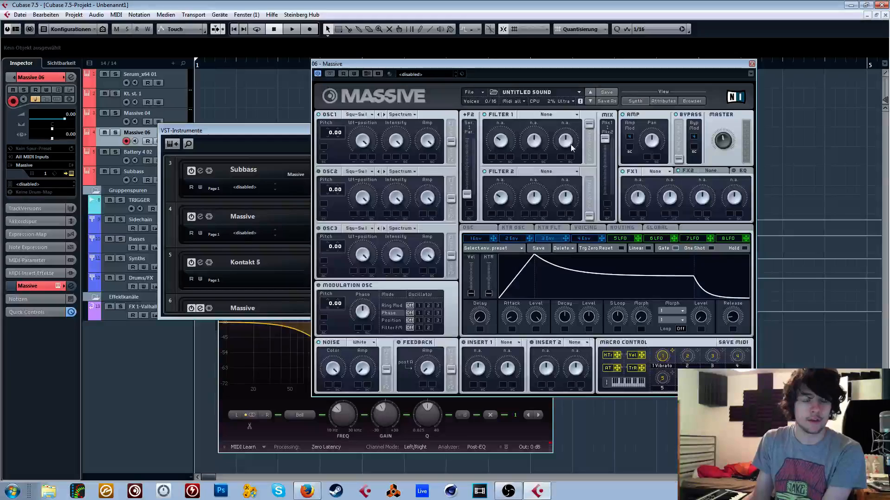
{"action": "left_click", "coordinate": [365, 115]}
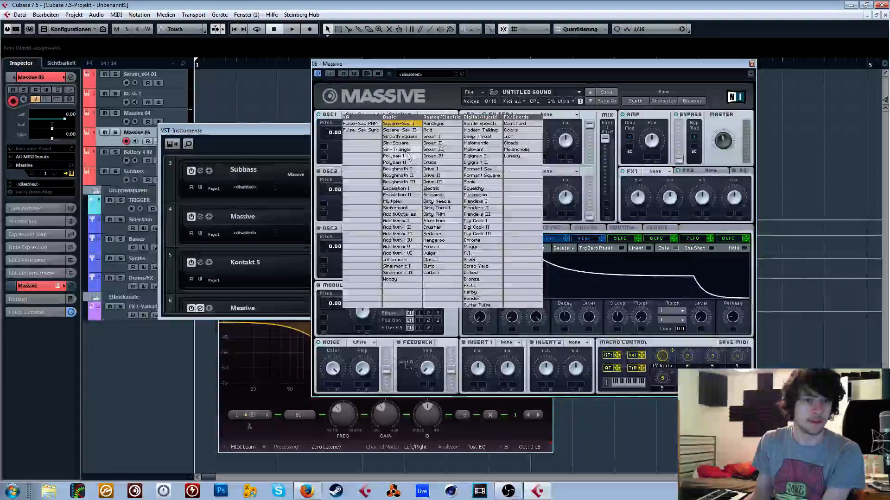
{"action": "left_click", "coordinate": [350, 249]}
{"action": "left_click", "coordinate": [356, 171]}
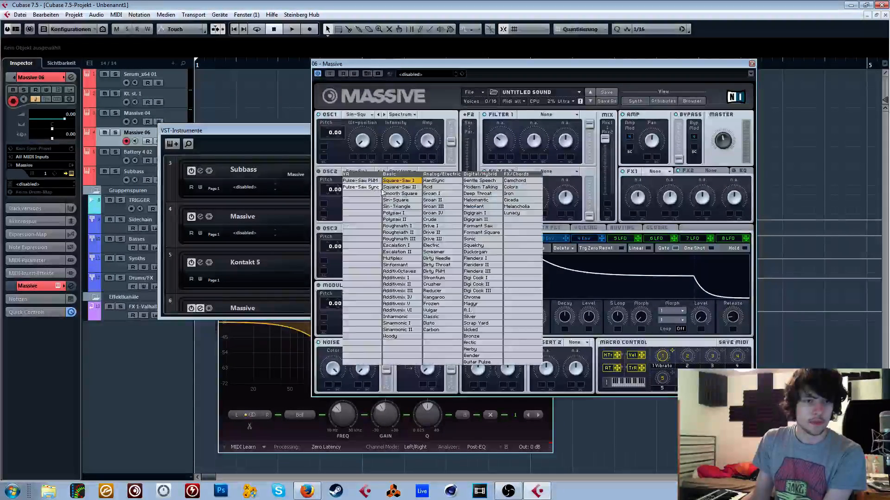
{"action": "left_click", "coordinate": [352, 199]}
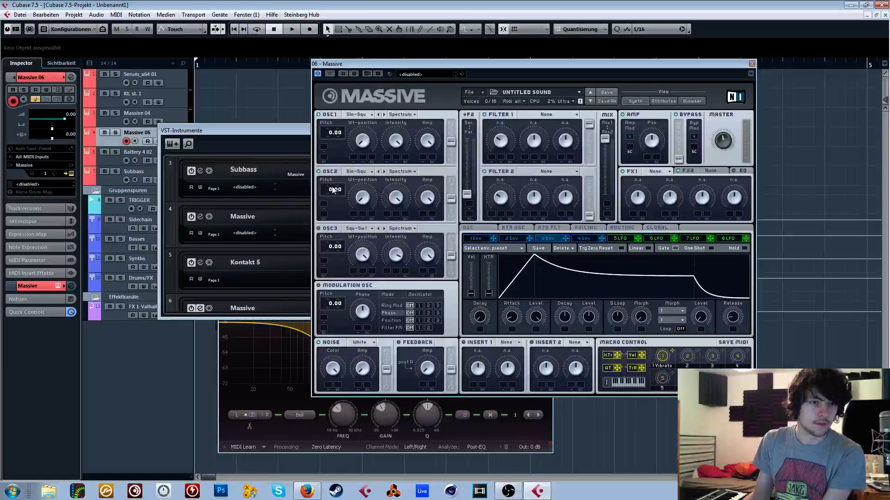
- Raise the pitch of OSC2 to 48.00 and load Brauner Tube as the FX1 effect
{"action": "left_click_drag", "start_coordinate": [340, 171], "coordinate": [348, 150]}
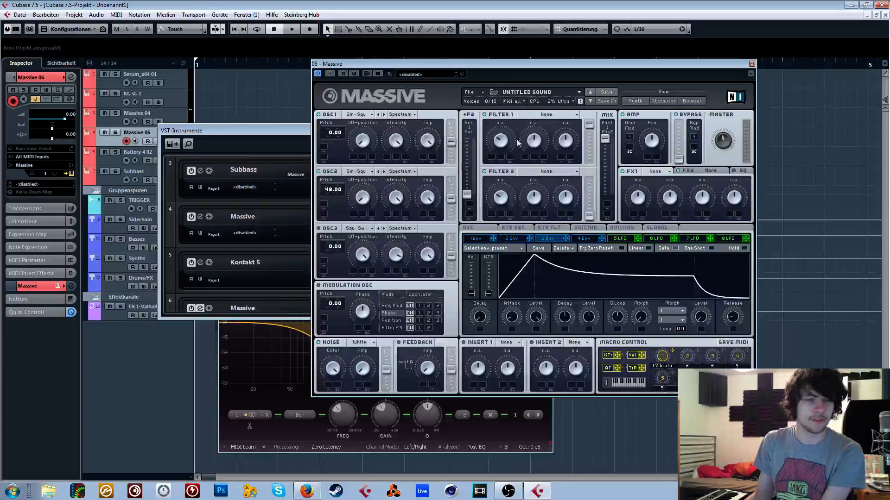
{"action": "left_click", "coordinate": [643, 174]}
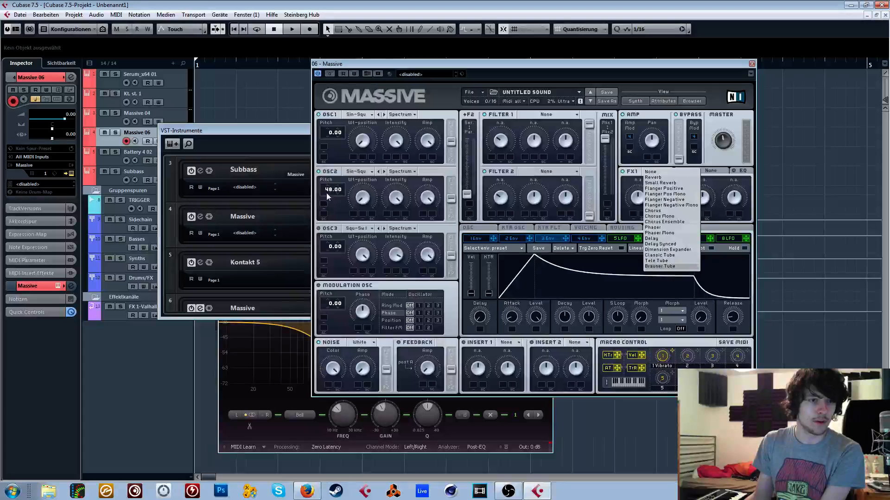
{"action": "left_click", "coordinate": [657, 267]}
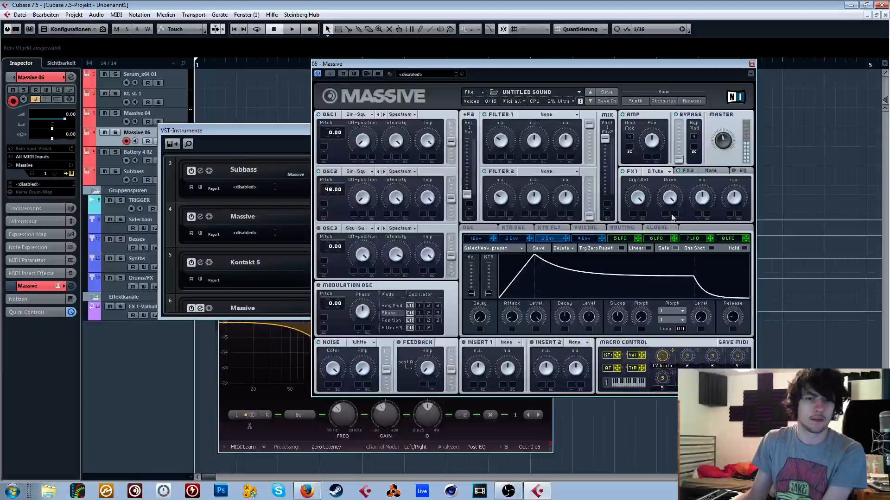
- Enable sync for LFO 5 and move its curve crossfade fully to the sine wave
{"action": "left_click", "coordinate": [618, 238]}
{"action": "left_click_drag", "start_coordinate": [517, 290], "coordinate": [479, 278]}
{"action": "left_click", "coordinate": [486, 290]}
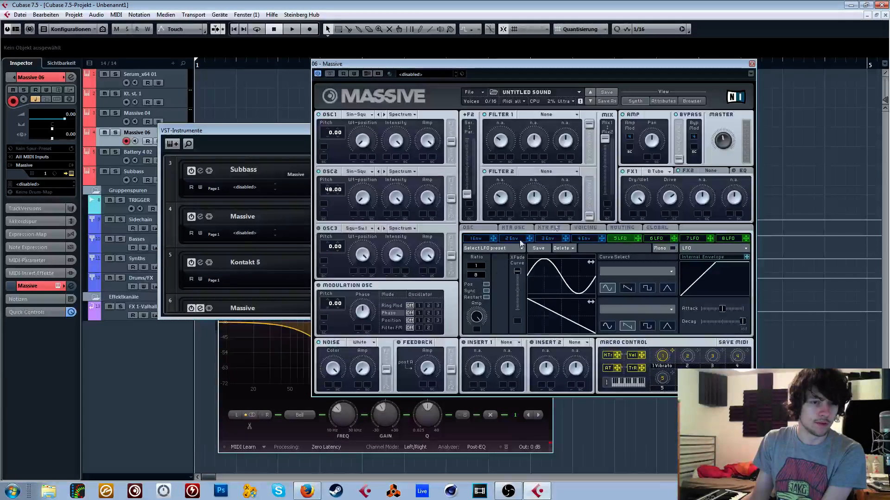
- Modulate the amps of OSC1 and OSC2 with LFO 5 and set the LFO's ratio to 1/4
{"action": "left_click_drag", "start_coordinate": [637, 241], "coordinate": [432, 146]}
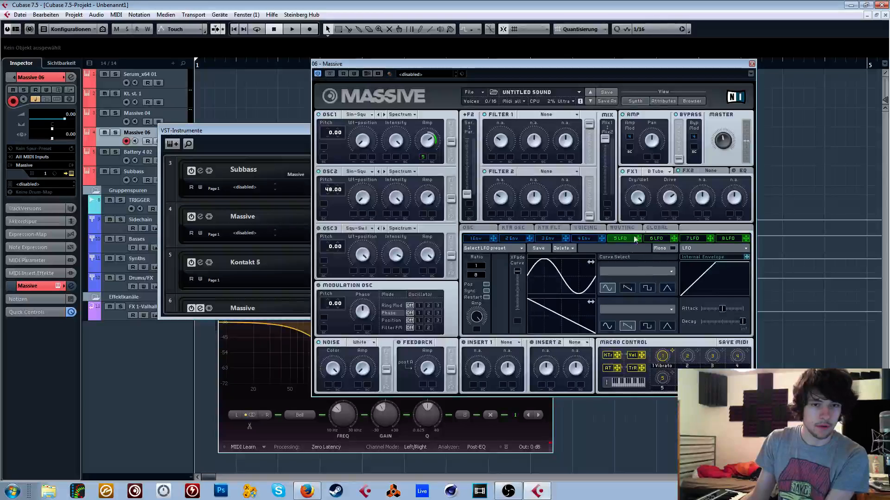
{"action": "left_click_drag", "start_coordinate": [637, 238], "coordinate": [435, 199]}
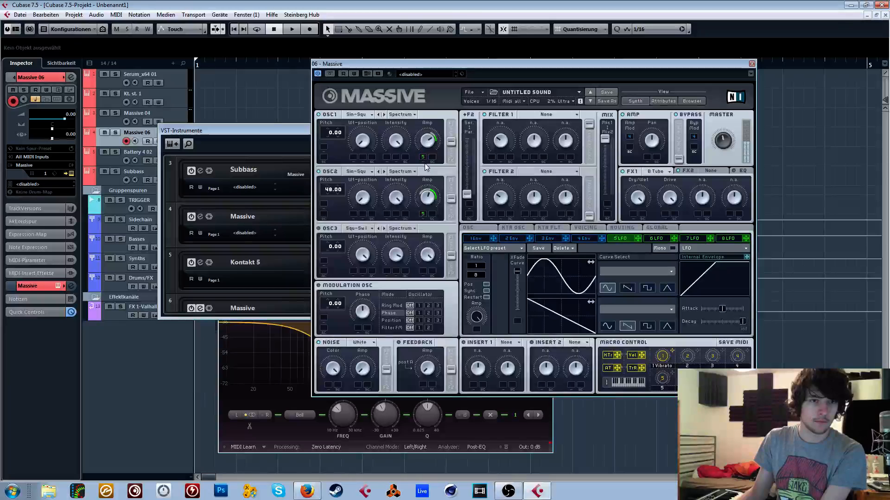
{"action": "left_click_drag", "start_coordinate": [477, 274], "coordinate": [478, 277]}
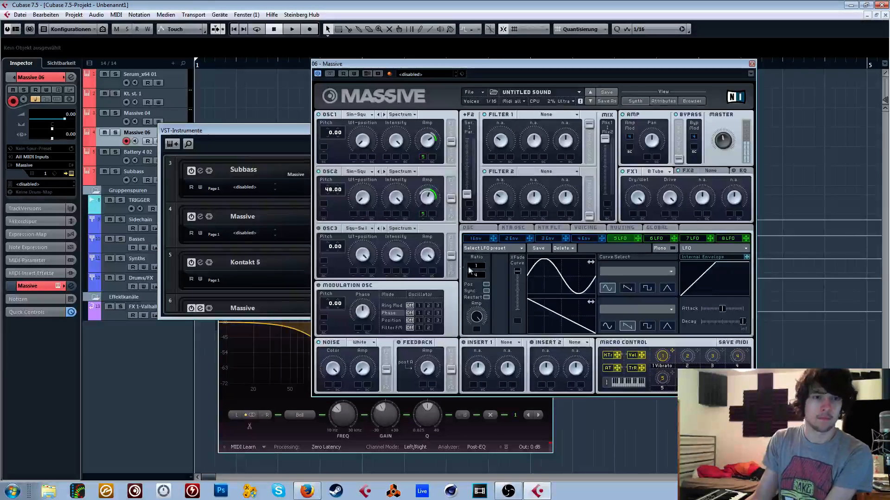
- Examine the voicing and oscillator settings, including unison, glide and pitchbend
{"action": "left_click", "coordinate": [585, 228]}
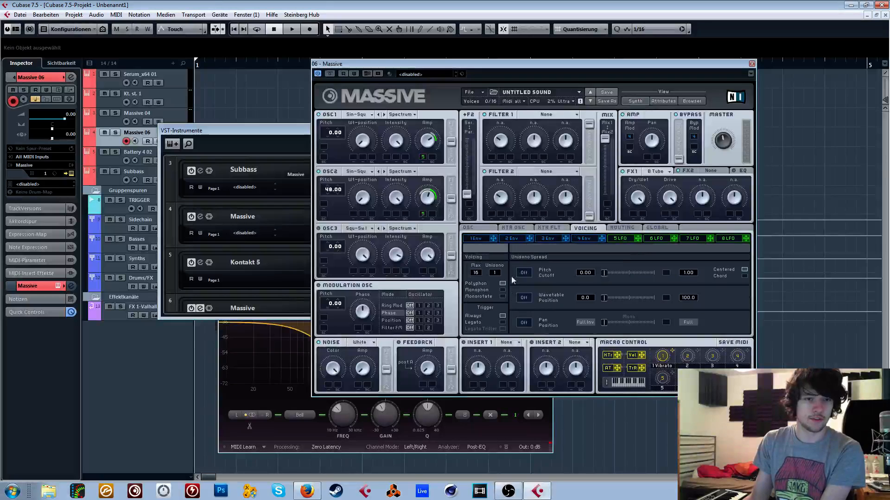
{"action": "left_click", "coordinate": [478, 228]}
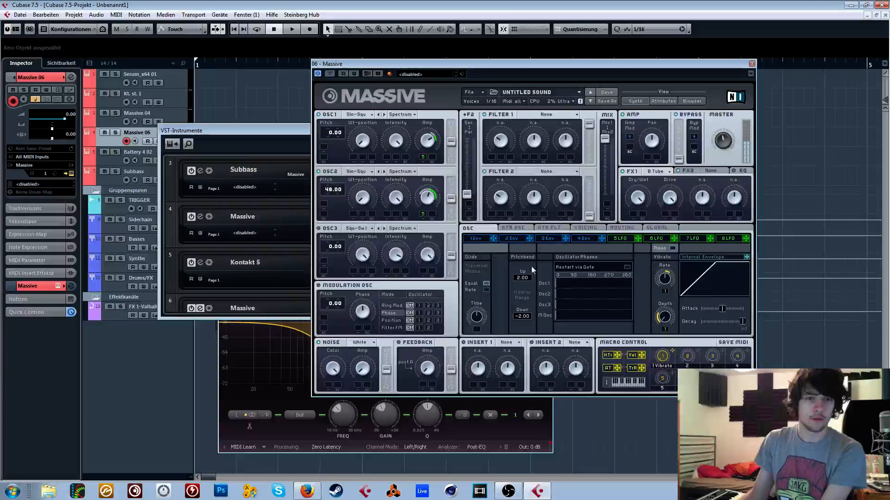
{"action": "left_click", "coordinate": [585, 228]}
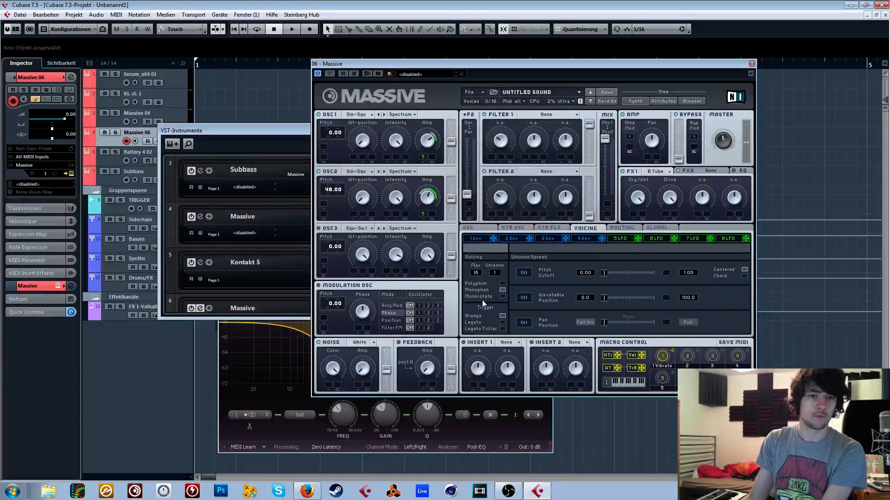
{"action": "left_click", "coordinate": [468, 229]}
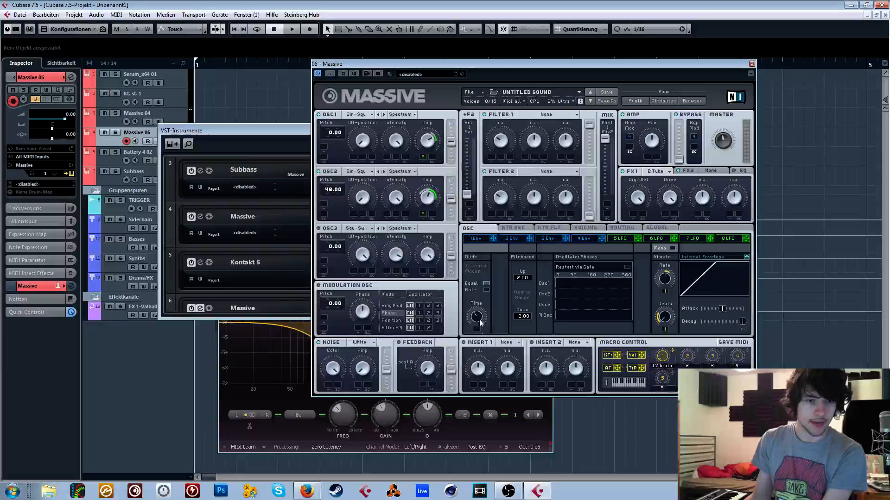
- Modulate OSC2's pitch with envelope 2 by 12.00, reducing the envelope's decay level to zero and shortening its attack and decay
{"action": "left_click", "coordinate": [515, 241]}
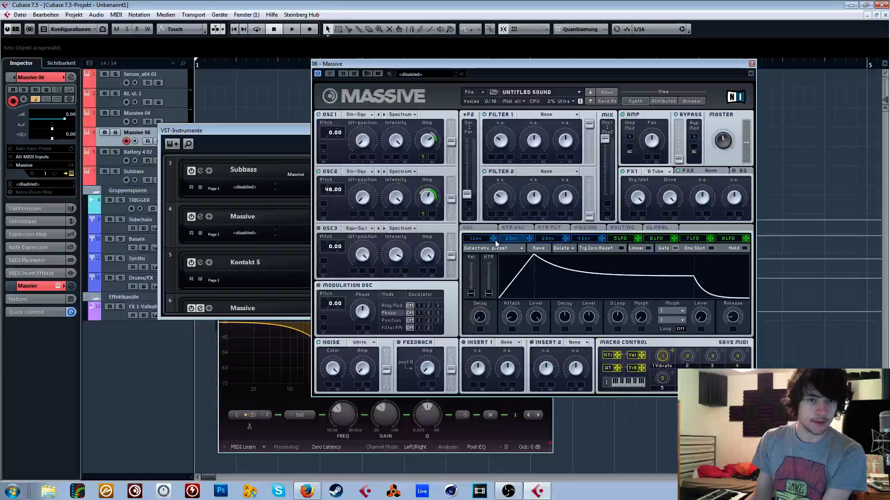
{"action": "left_click_drag", "start_coordinate": [326, 215], "coordinate": [338, 194]}
{"action": "left_click_drag", "start_coordinate": [588, 322], "coordinate": [575, 392]}
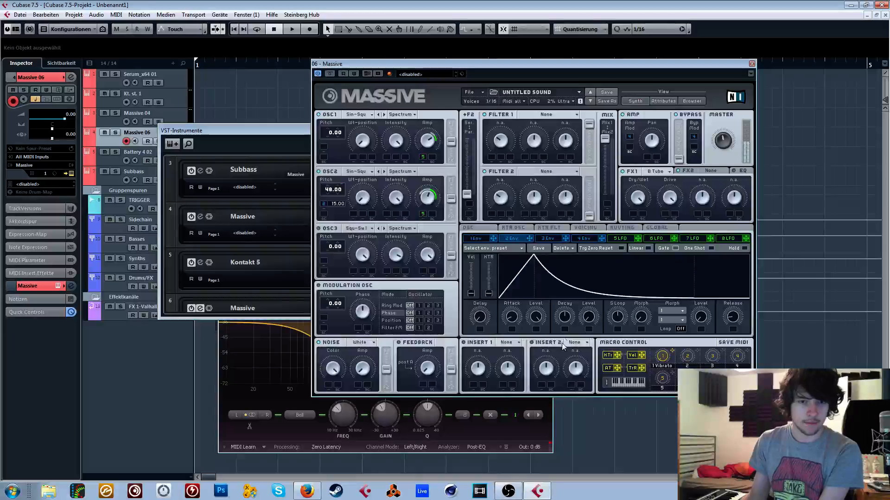
{"action": "left_click_drag", "start_coordinate": [511, 317], "coordinate": [519, 336]}
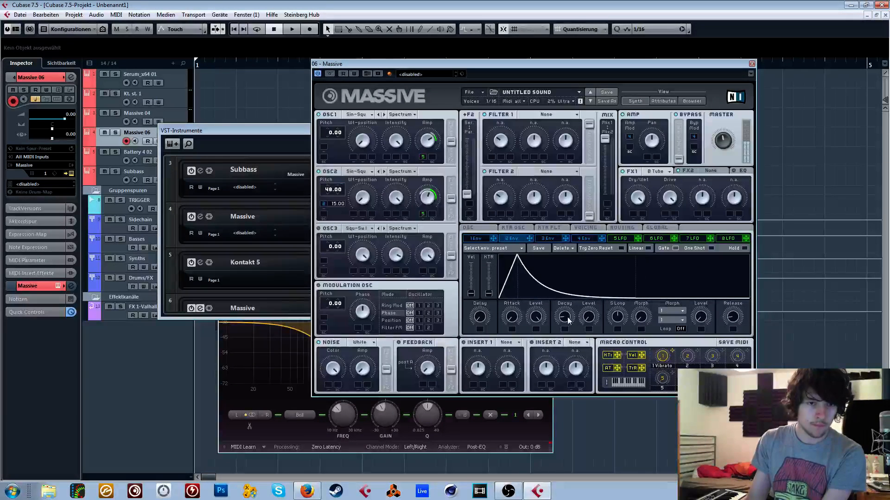
{"action": "left_click_drag", "start_coordinate": [567, 318], "coordinate": [565, 324]}
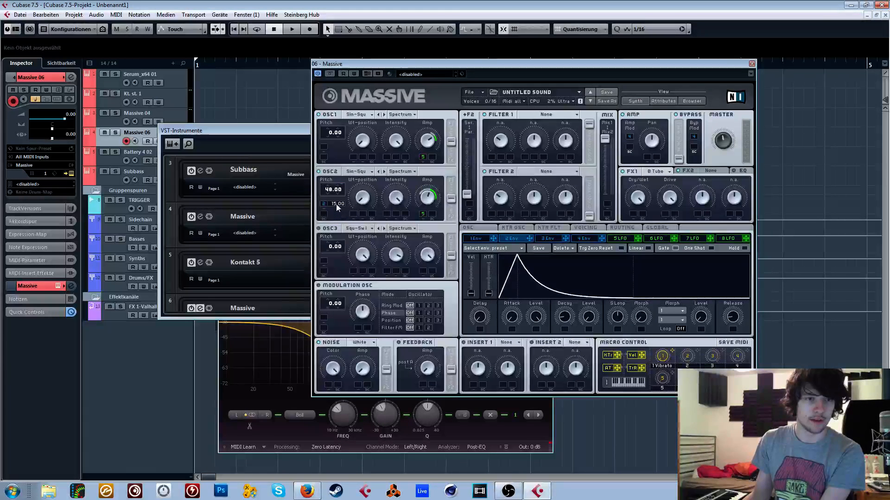
- Load Dimension Expander as the FX2 effect in Massive
{"action": "left_click", "coordinate": [714, 174]}
{"action": "left_click", "coordinate": [714, 174]}
{"action": "left_click", "coordinate": [705, 216]}
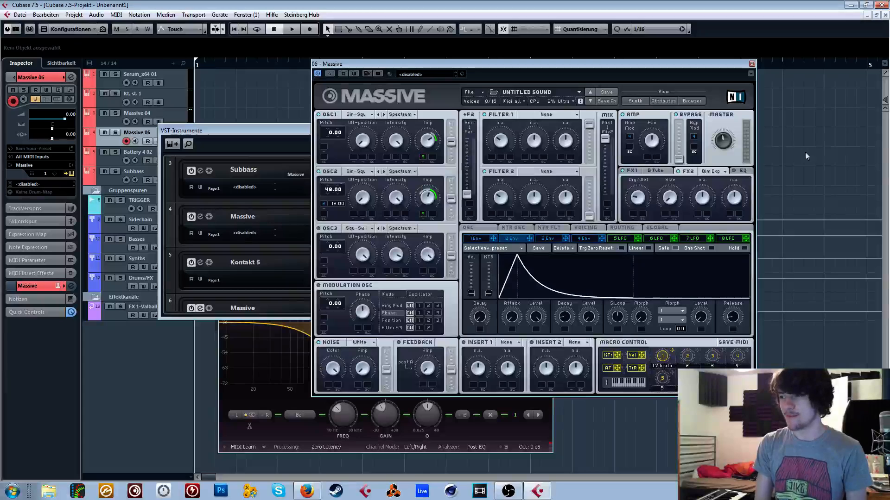
- Close Massive, move the VST instruments rack, and open the Serum_x64 instrument of the first track
{"action": "left_click", "coordinate": [751, 64]}
{"action": "left_click_drag", "start_coordinate": [297, 131], "coordinate": [323, 101]}
{"action": "left_click", "coordinate": [167, 76]}
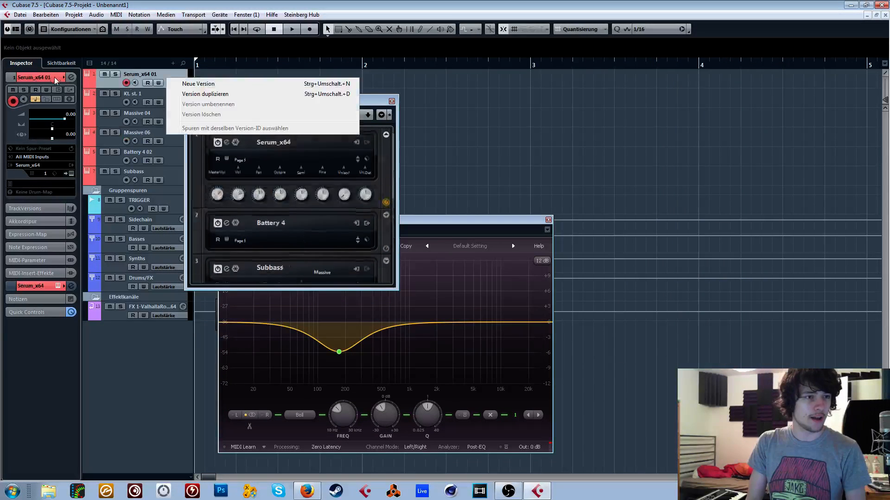
{"action": "left_click", "coordinate": [55, 79]}
{"action": "left_click", "coordinate": [58, 90]}
- Reposition the Serum window over the arrangement so that its whole panel is accessible
{"action": "left_click_drag", "start_coordinate": [552, 82], "coordinate": [396, 66]}
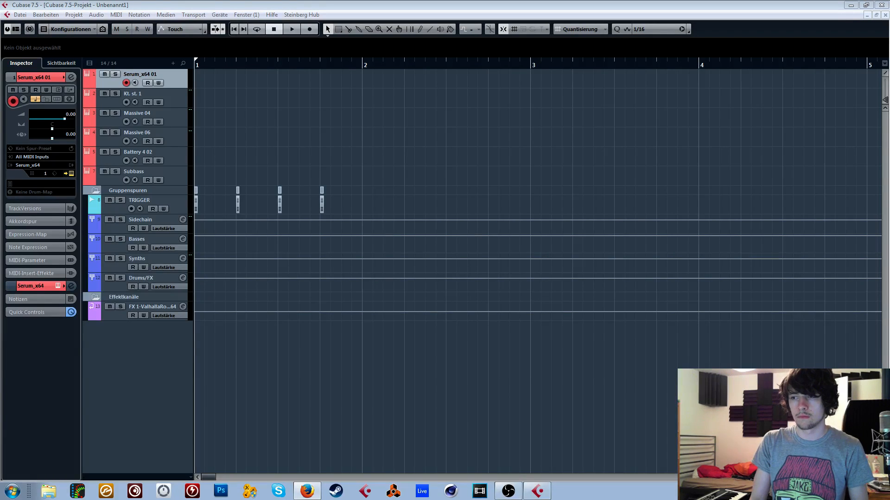
{"action": "left_click", "coordinate": [728, 128]}
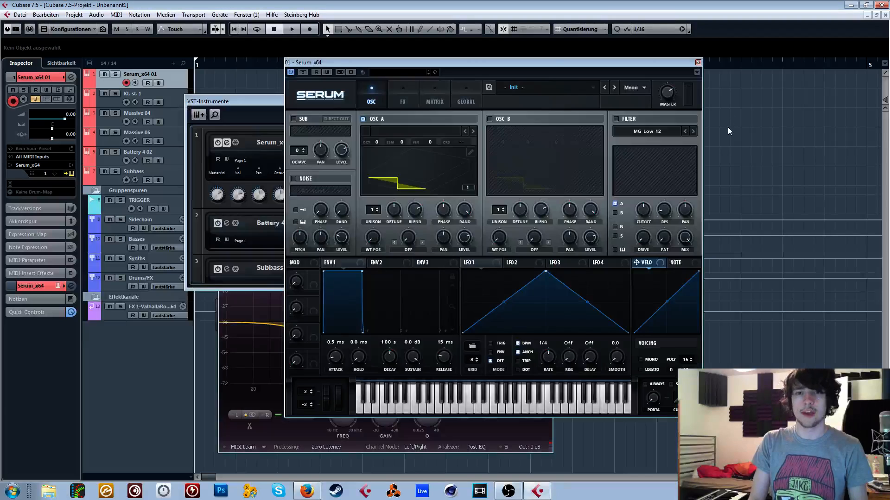
{"action": "left_click_drag", "start_coordinate": [552, 59], "coordinate": [596, 65]}
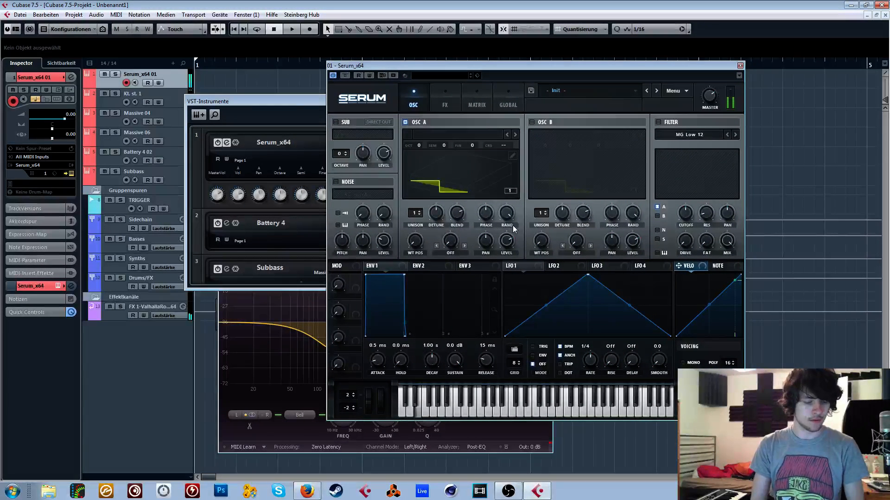
- Create a one-beat MIDI part at the start of the Serum_x64 01 track and open it in the Key Editor
{"action": "left_click_drag", "start_coordinate": [201, 64], "coordinate": [266, 66]}
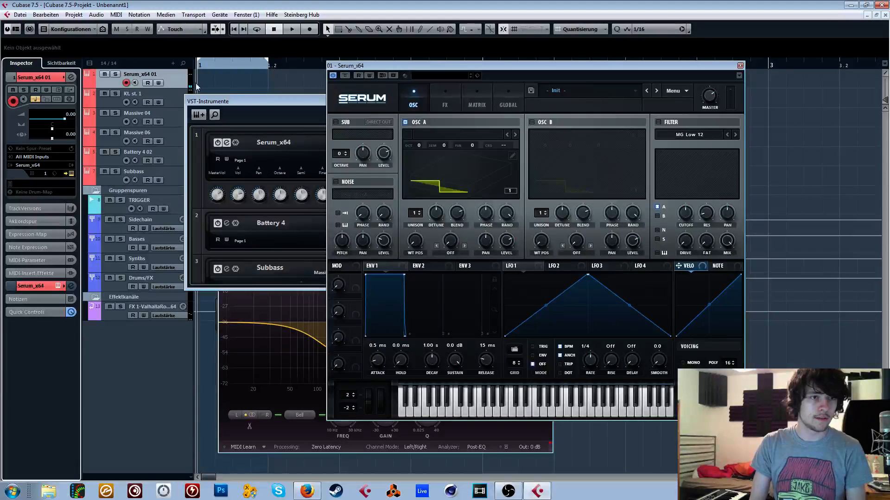
{"action": "mouse_move", "coordinate": [200, 78]}
{"action": "left_mouse_down"}
{"action": "mouse_move", "coordinate": [269, 76]}
{"action": "mouse_move", "coordinate": [452, 113]}
{"action": "left_mouse_up"}
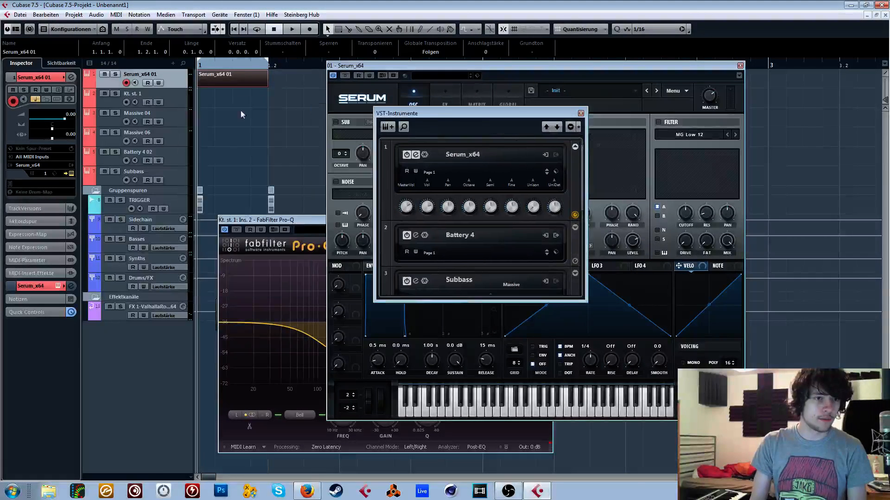
{"action": "double_click", "coordinate": [234, 82]}
{"action": "scroll", "coordinate": [109, 175], "scroll_direction": "down", "scroll_amount": 3}
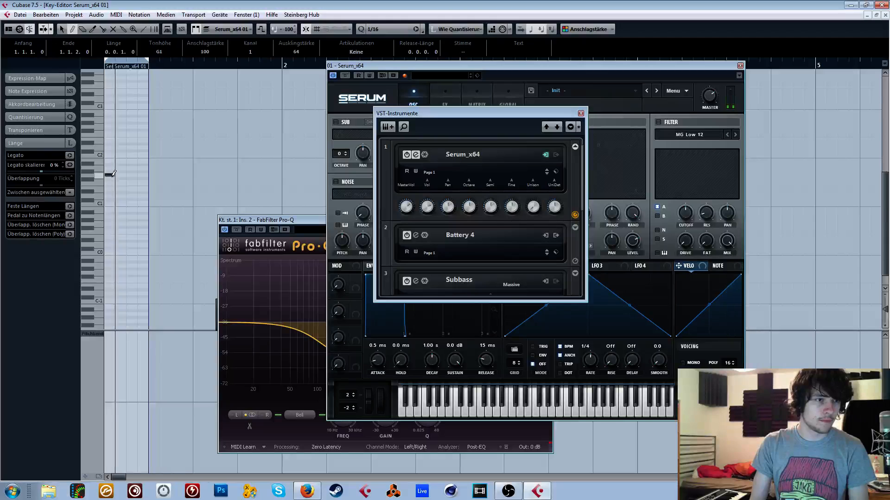
- Draw three descending notes in the part lengthened to two beats, and extend the loop range to position 1.4
{"action": "left_click_drag", "start_coordinate": [115, 225], "coordinate": [126, 224]}
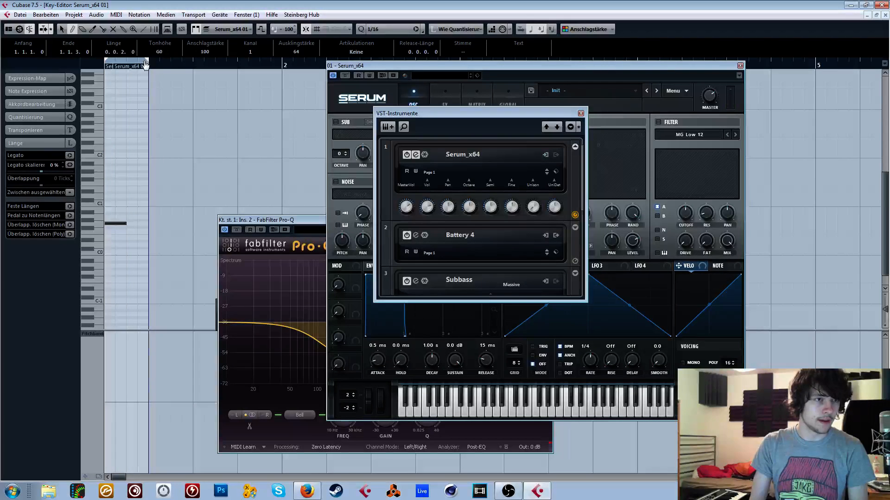
{"action": "left_click_drag", "start_coordinate": [148, 67], "coordinate": [193, 69]}
{"action": "left_click_drag", "start_coordinate": [127, 228], "coordinate": [193, 237]}
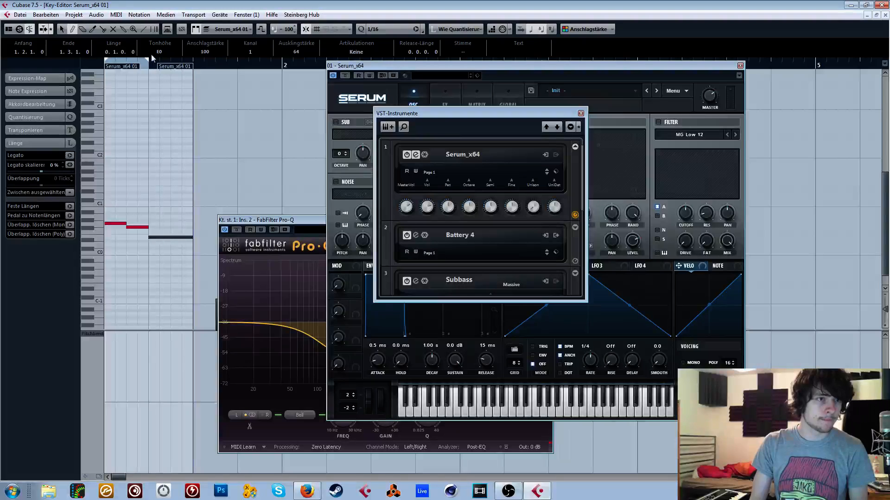
{"action": "left_click_drag", "start_coordinate": [197, 62], "coordinate": [235, 66]}
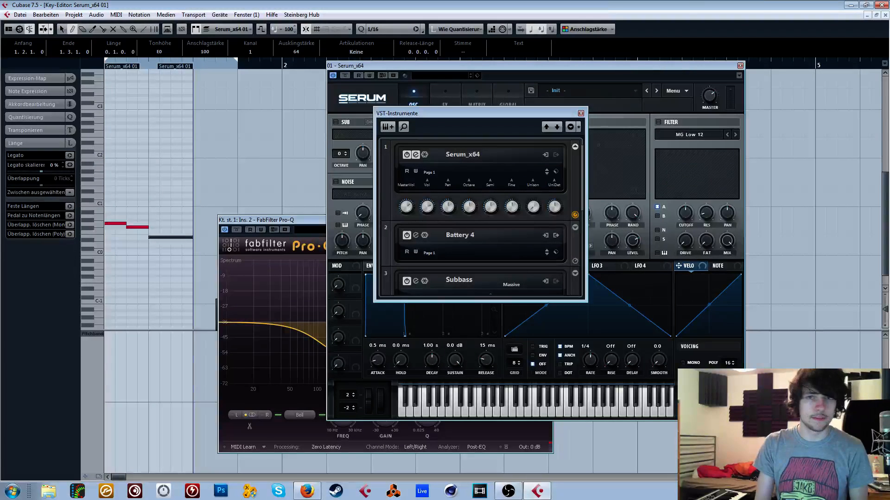
{"action": "left_click", "coordinate": [866, 15]}
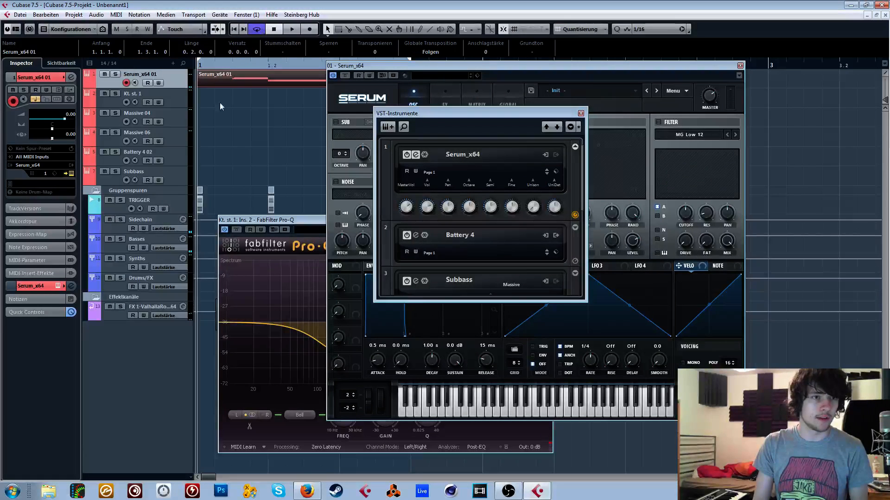
- Mute the TRIGGER track and audition the looped Serum notes, moving the Serum window below the MIDI part
{"action": "left_click", "coordinate": [111, 200]}
{"action": "key", "text": "space"}
{"action": "left_click_drag", "start_coordinate": [351, 67], "coordinate": [348, 110]}
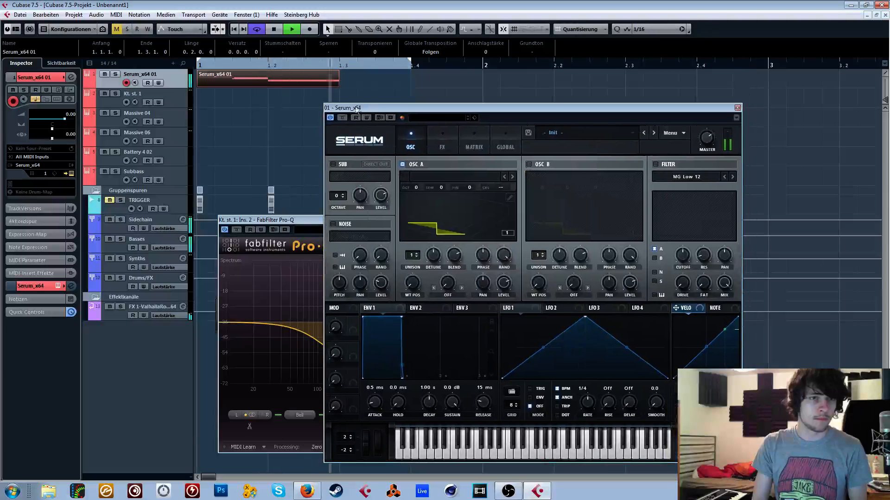
{"action": "key", "text": "space"}
- Set the project tempo to 142 in the transport and audition the Serum loop at that speed
{"action": "key", "text": "F2"}
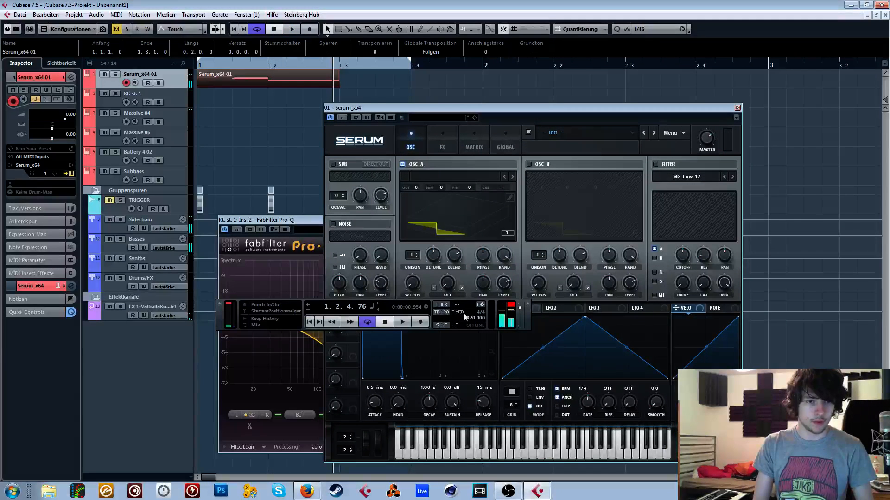
{"action": "left_click", "coordinate": [454, 312]}
{"action": "scroll", "coordinate": [468, 318], "scroll_direction": "up", "scroll_amount": 20}
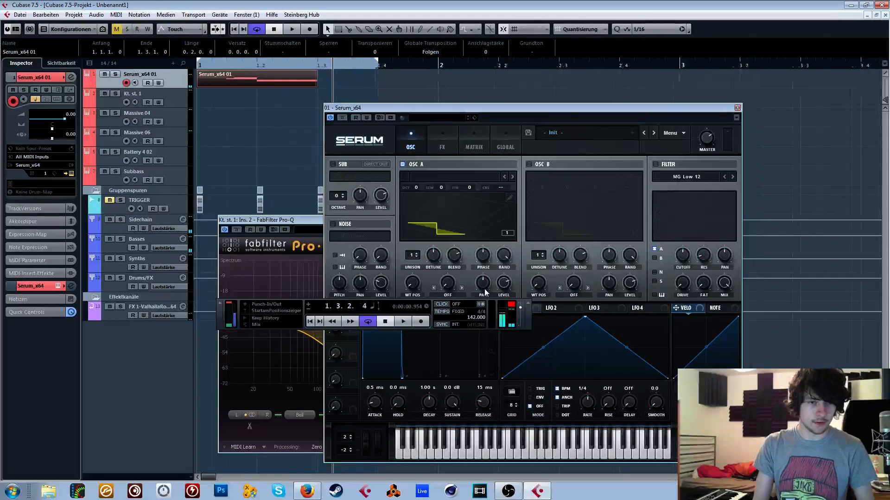
{"action": "left_click_drag", "start_coordinate": [489, 111], "coordinate": [458, 82]}
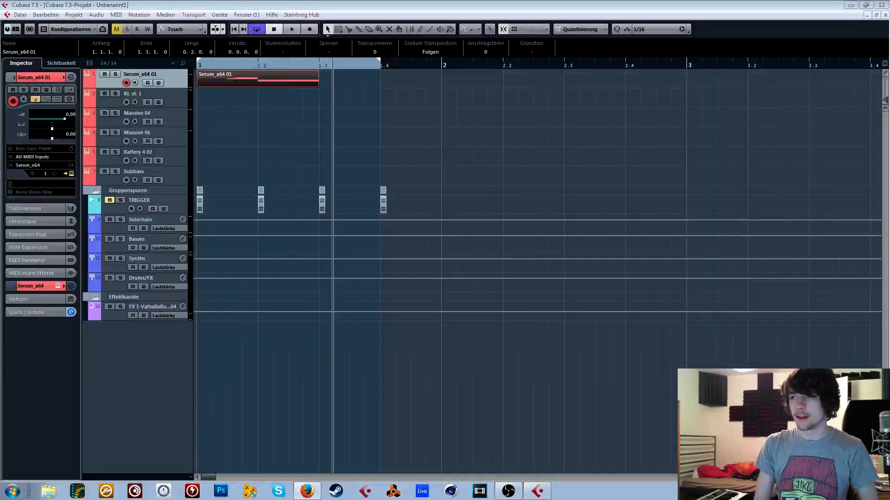
{"action": "left_click", "coordinate": [687, 199]}
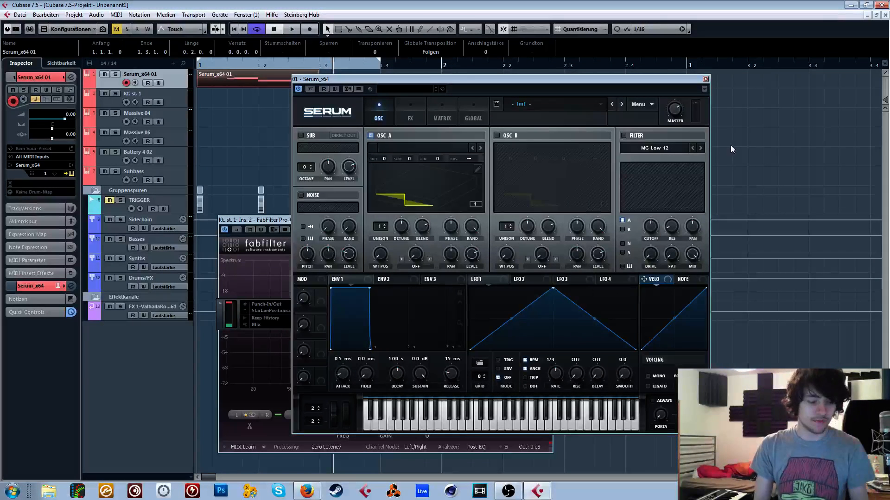
{"action": "key", "text": "space"}
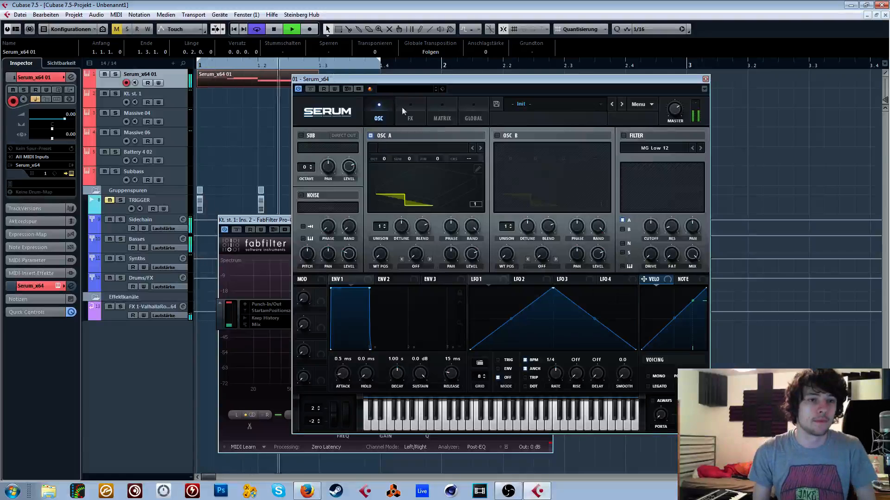
{"action": "key", "text": "space"}
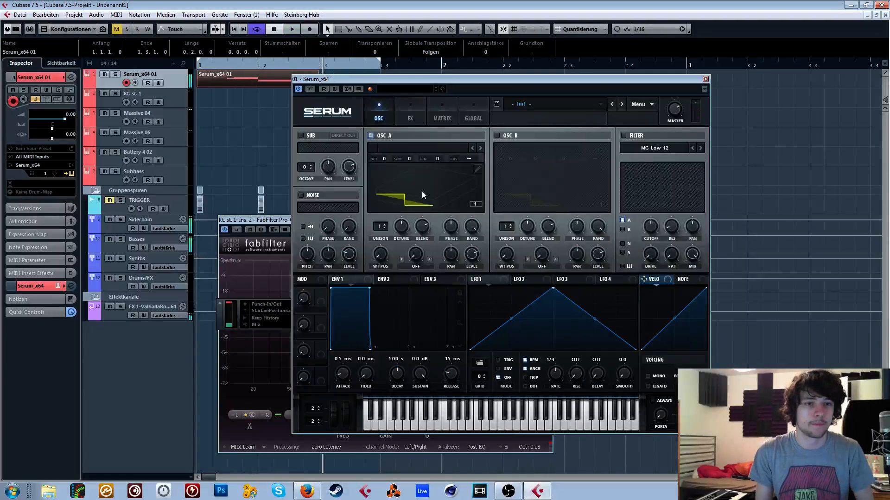
- Set OSC A's warp mode to Bend - and replace its waveform with the sin formula in the wavetable editor
{"action": "left_click", "coordinate": [416, 266]}
{"action": "left_click", "coordinate": [446, 90]}
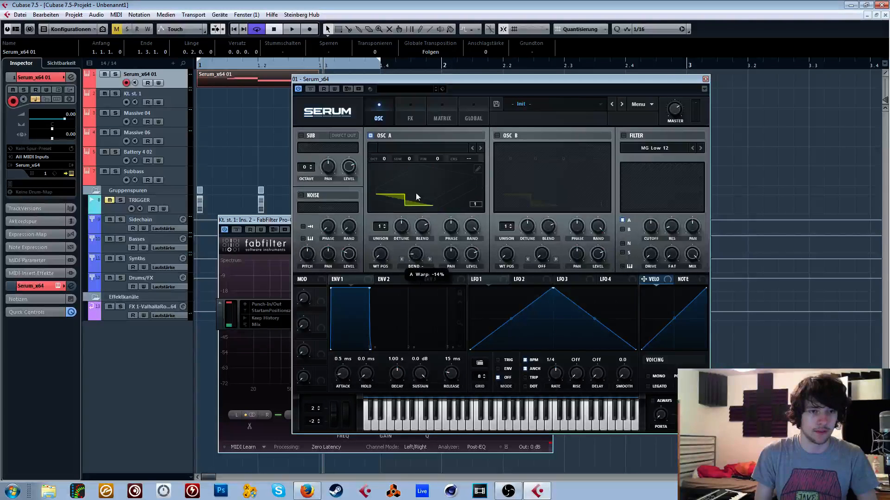
{"action": "left_click", "coordinate": [477, 170]}
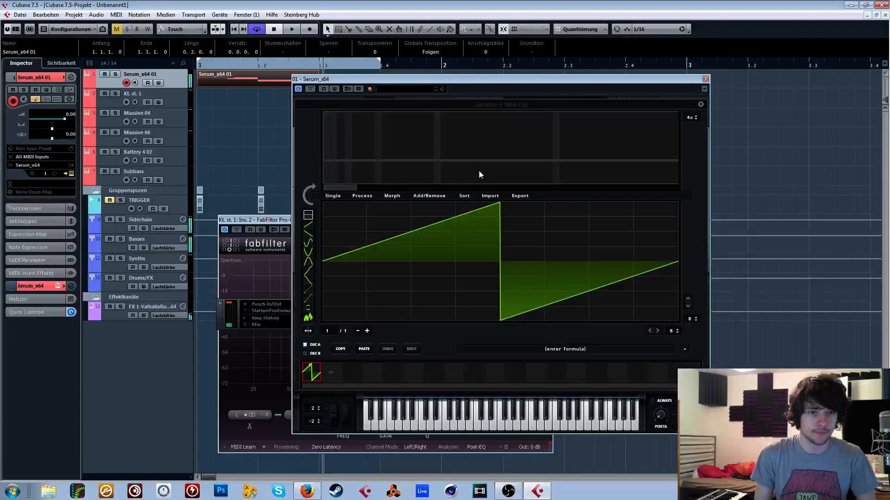
{"action": "left_click", "coordinate": [684, 350]}
{"action": "mouse_move", "coordinate": [735, 361]}
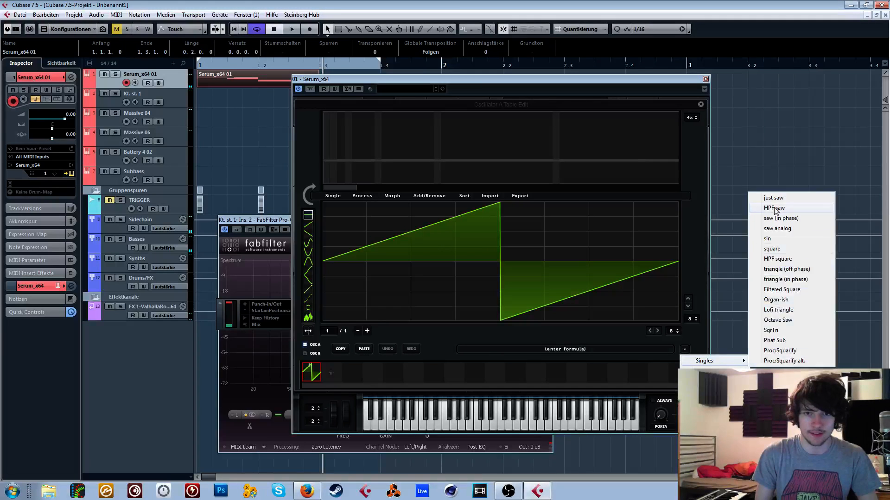
{"action": "left_click", "coordinate": [770, 239]}
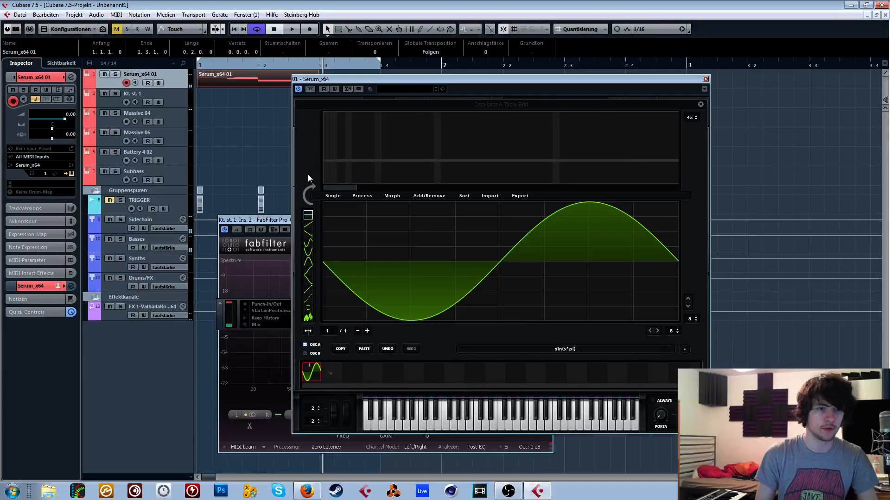
- Add a strong high harmonic at bin 64 to OSC A's sine wavetable and return to the oscillator view
{"action": "mouse_move", "coordinate": [346, 188]}
{"action": "left_mouse_down"}
{"action": "mouse_move", "coordinate": [385, 187]}
{"action": "mouse_move", "coordinate": [321, 188]}
{"action": "mouse_move", "coordinate": [387, 183]}
{"action": "left_mouse_up"}
{"action": "left_click", "coordinate": [371, 133]}
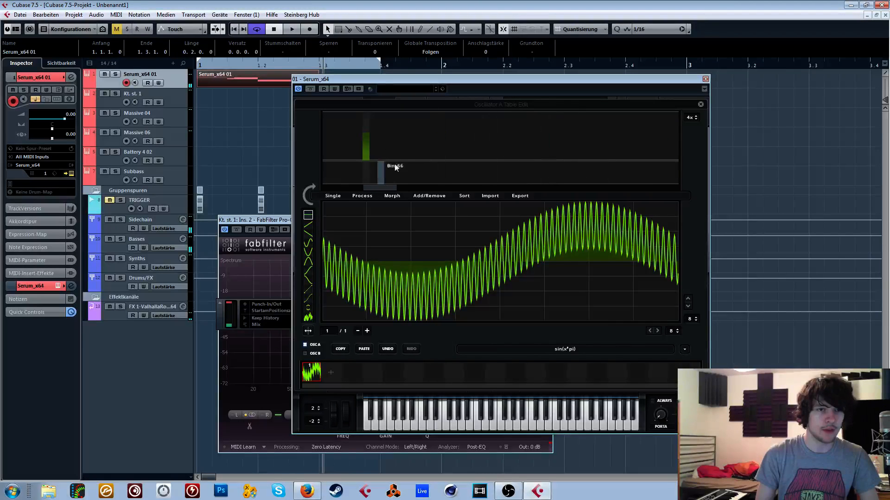
{"action": "mouse_move", "coordinate": [425, 139]}
{"action": "left_mouse_down"}
{"action": "mouse_move", "coordinate": [500, 134]}
{"action": "mouse_move", "coordinate": [430, 174]}
{"action": "mouse_move", "coordinate": [504, 172]}
{"action": "left_mouse_up"}
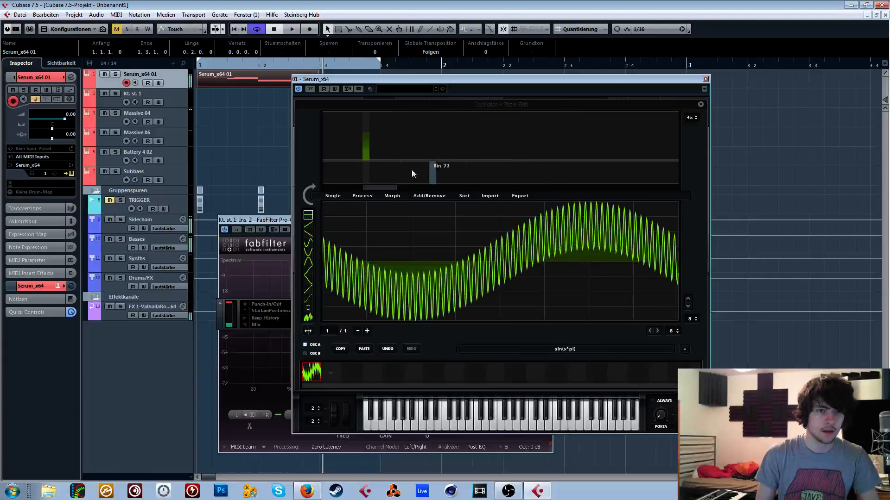
{"action": "left_click", "coordinate": [365, 133]}
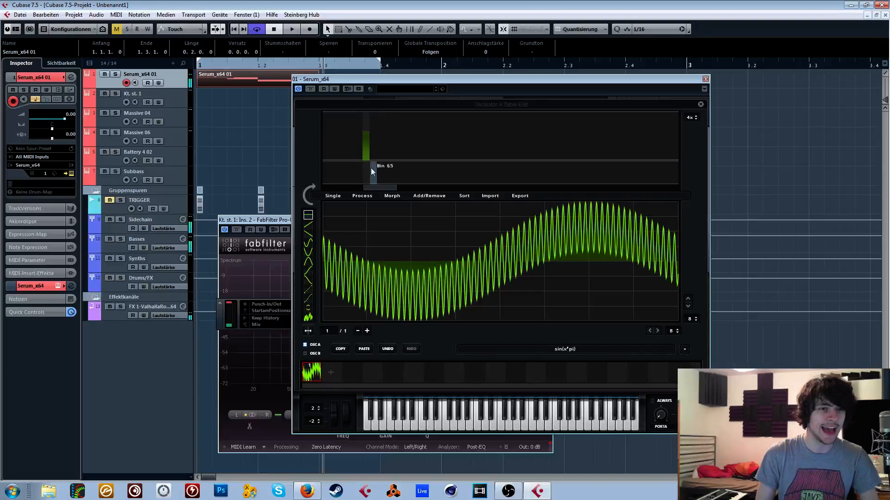
{"action": "left_click", "coordinate": [701, 104]}
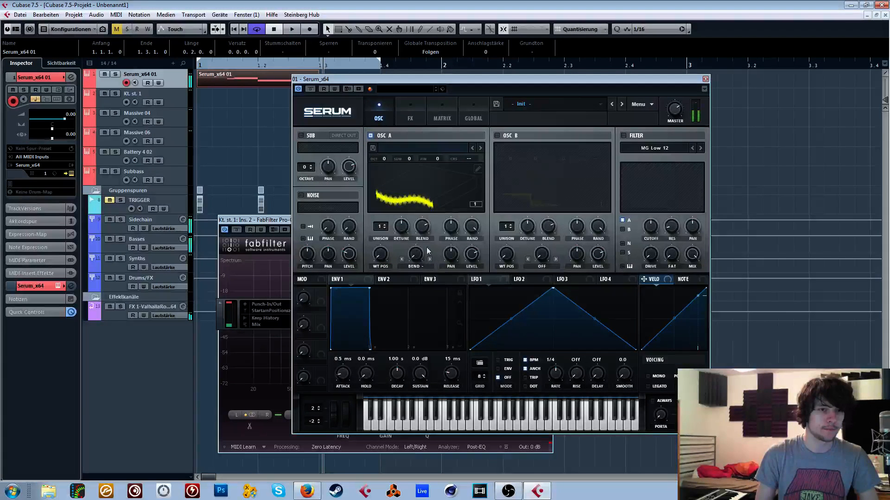
- Remove the bin 64 harmonic from OSC A's wavetable, add one at bin 88, and sweep the Bend warp amount
{"action": "left_click", "coordinate": [477, 169]}
{"action": "left_click", "coordinate": [368, 171]}
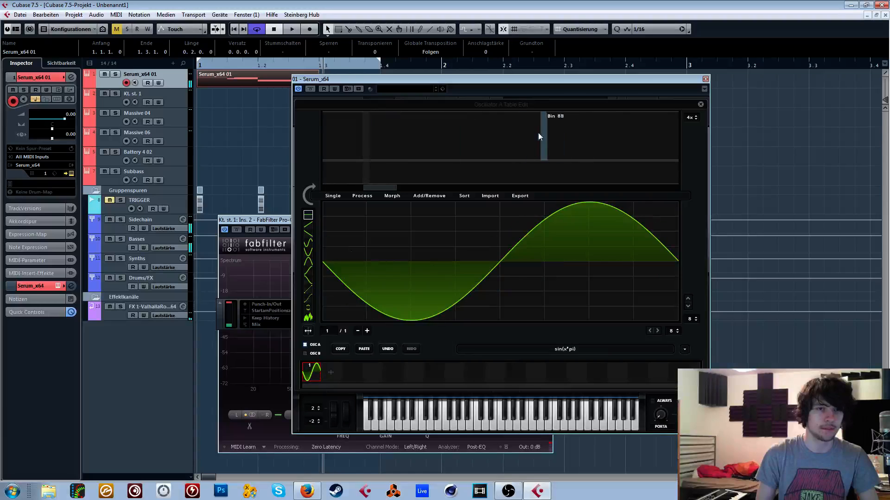
{"action": "left_click", "coordinate": [539, 130]}
{"action": "left_click", "coordinate": [699, 104]}
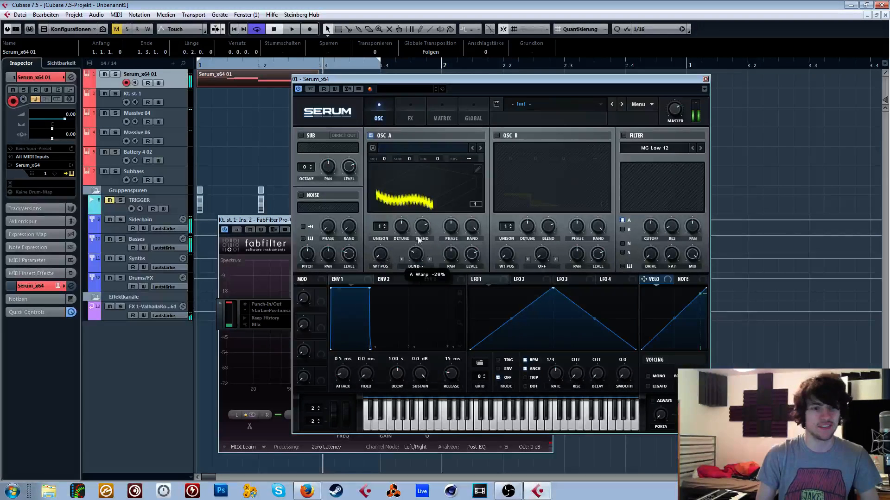
{"action": "left_click_drag", "start_coordinate": [421, 178], "coordinate": [421, 182]}
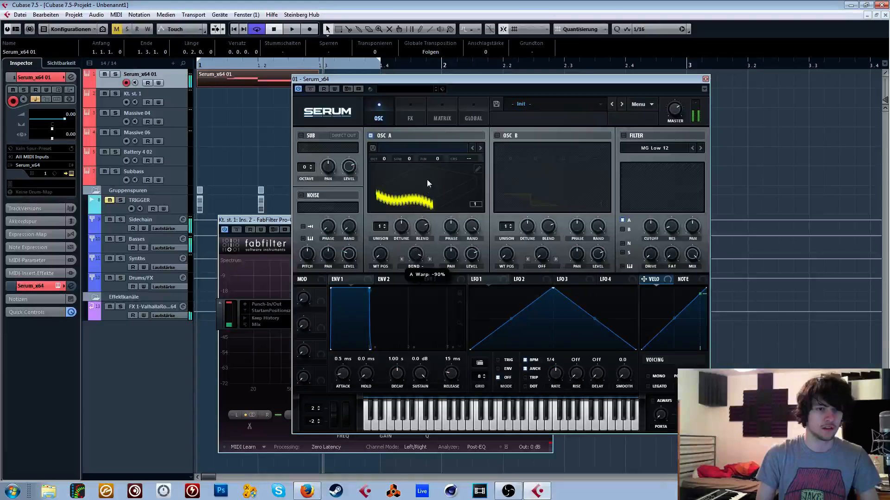
{"action": "left_click_drag", "start_coordinate": [418, 245], "coordinate": [428, 159]}
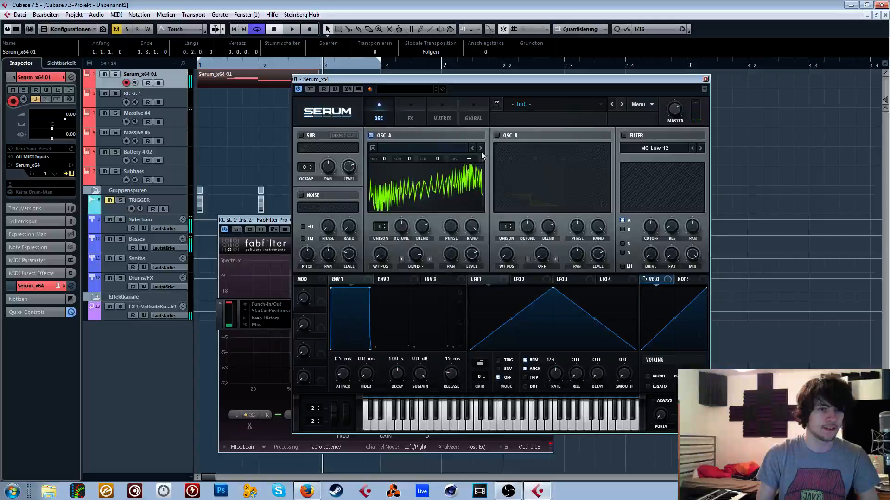
- Add harmonics at bins 2, 3 and 4 to OSC A's wavetable, each lower than the fundamental, and close the wavetable editor
{"action": "left_click", "coordinate": [478, 171]}
{"action": "left_click_drag", "start_coordinate": [372, 190], "coordinate": [299, 180]}
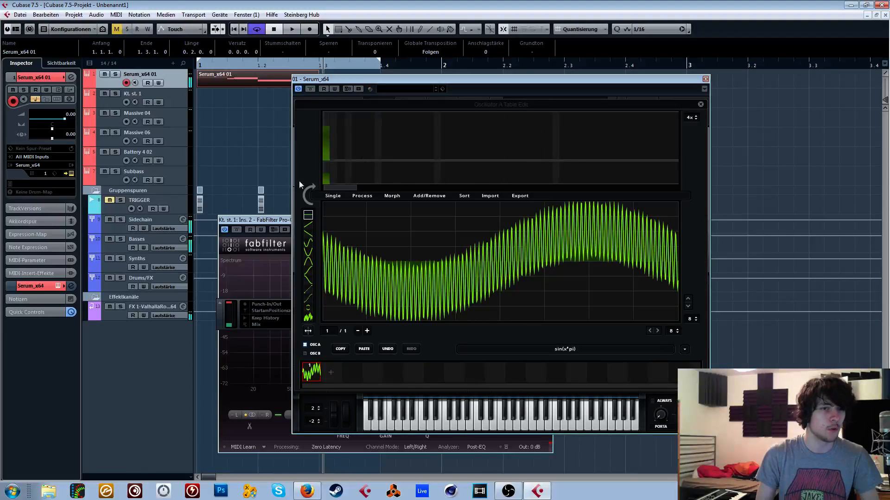
{"action": "left_click", "coordinate": [334, 138]}
{"action": "left_click", "coordinate": [340, 142]}
{"action": "left_click", "coordinate": [346, 150]}
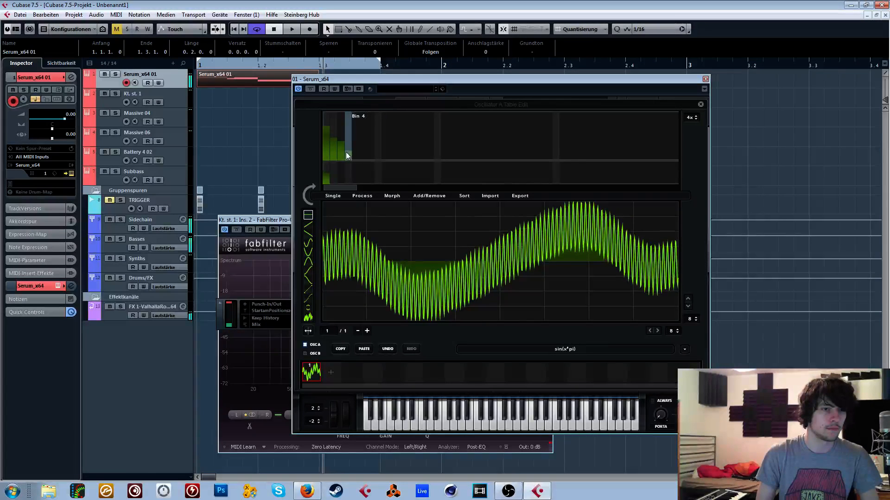
{"action": "left_click", "coordinate": [339, 146]}
{"action": "left_click", "coordinate": [346, 150]}
{"action": "left_click", "coordinate": [340, 149]}
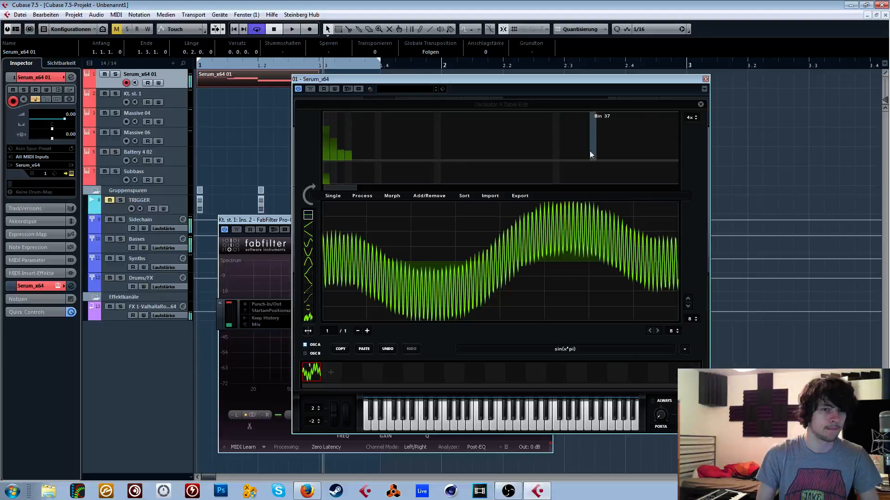
{"action": "left_click", "coordinate": [700, 105]}
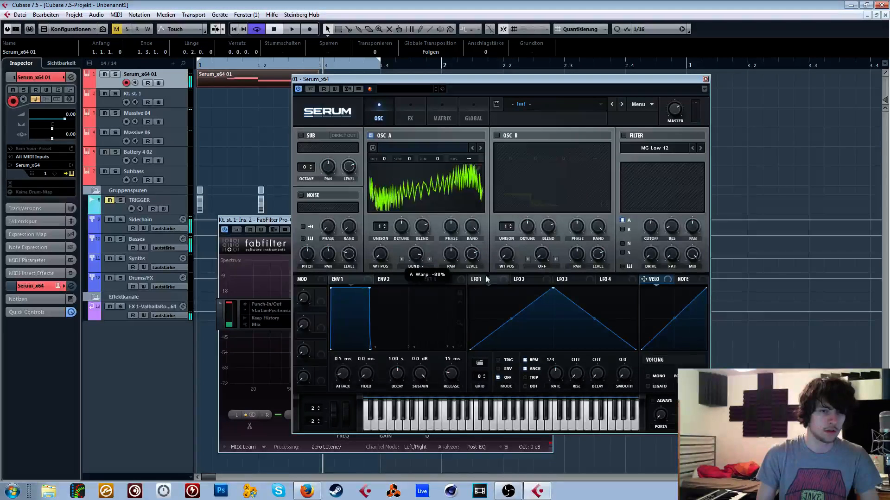
- Modulate OSC A's warp with LFO 1 in TRIG mode, bowing its rising segment upward and its falling segment downward
{"action": "left_click_drag", "start_coordinate": [403, 251], "coordinate": [414, 254]}
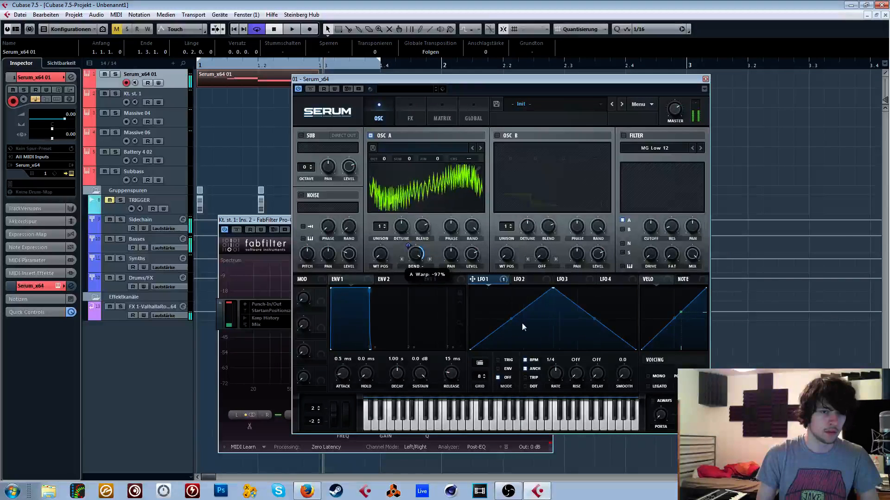
{"action": "left_click_drag", "start_coordinate": [512, 319], "coordinate": [511, 291]}
{"action": "left_click_drag", "start_coordinate": [594, 320], "coordinate": [594, 341]}
{"action": "mouse_move", "coordinate": [412, 254]}
{"action": "left_mouse_down"}
{"action": "mouse_move", "coordinate": [410, 282]}
{"action": "mouse_move", "coordinate": [414, 238]}
{"action": "left_mouse_up"}
{"action": "left_click", "coordinate": [497, 360]}
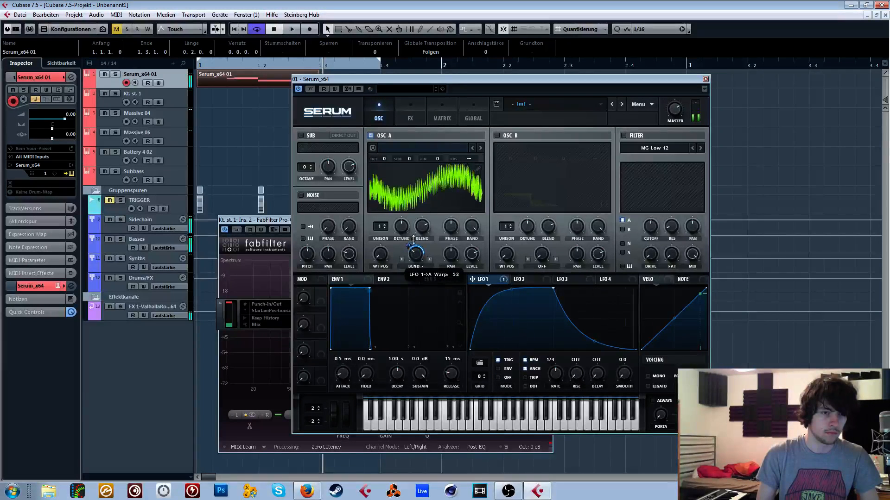
- Enable the filter with the Multi type HP 12, and modulate its cutoff and the knob between Drive and Mix with LFO 1
{"action": "left_click", "coordinate": [623, 135]}
{"action": "left_click", "coordinate": [663, 151]}
{"action": "mouse_move", "coordinate": [663, 169]}
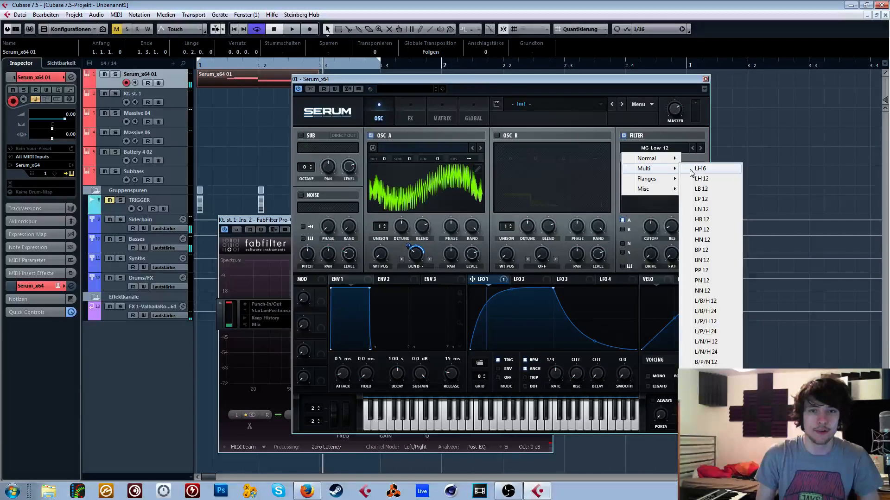
{"action": "left_click", "coordinate": [702, 230]}
{"action": "left_click_drag", "start_coordinate": [573, 265], "coordinate": [650, 228]}
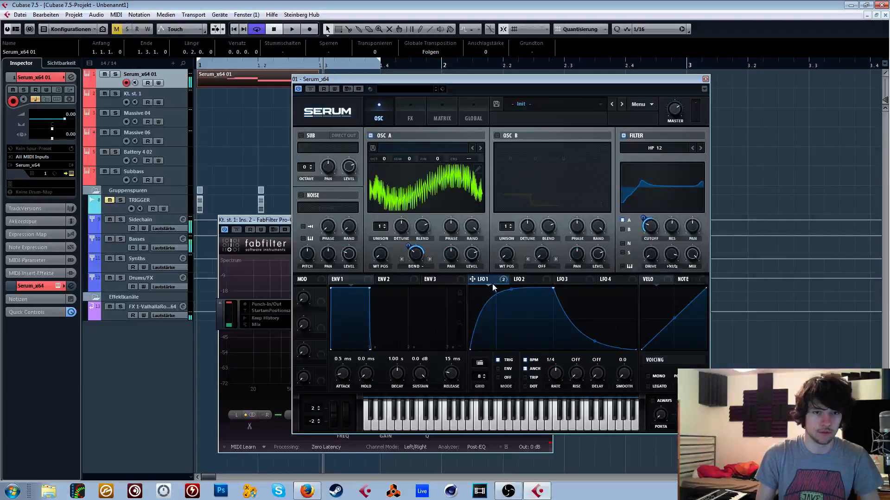
{"action": "left_click_drag", "start_coordinate": [670, 263], "coordinate": [670, 265]}
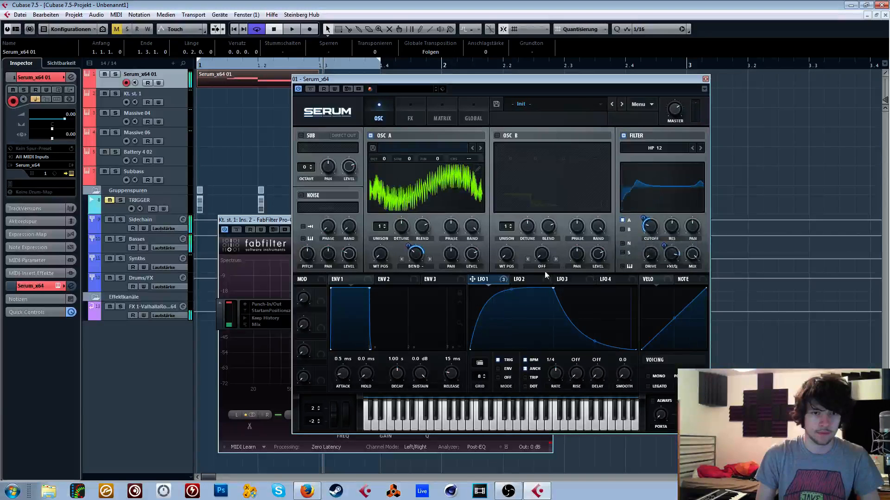
- Modulate the filter's Mix with LFO 1
{"action": "left_click_drag", "start_coordinate": [665, 270], "coordinate": [692, 255]}
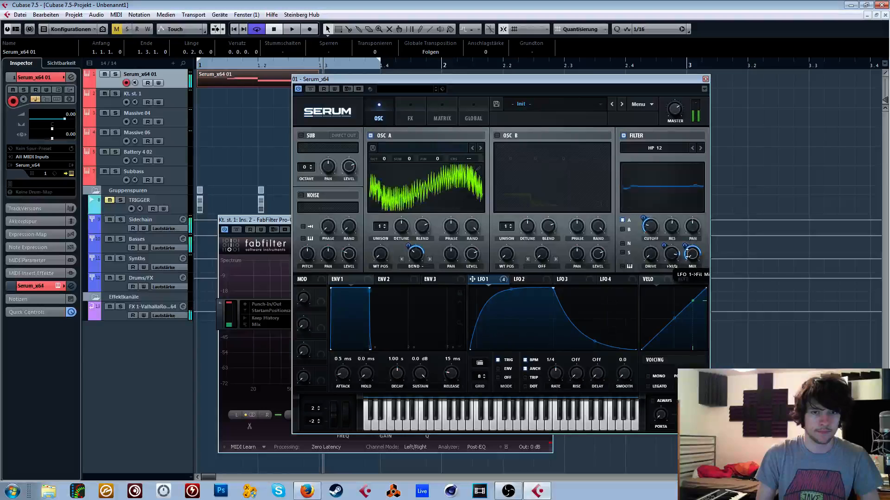
- Replace the bin 88 harmonic in OSC A's wavetable with a strong one just above bin 131
{"action": "double_click", "coordinate": [431, 191]}
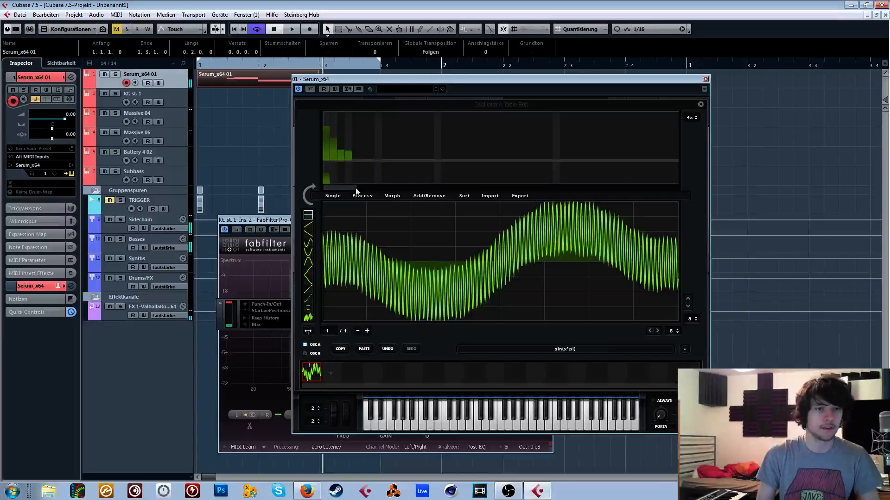
{"action": "left_click_drag", "start_coordinate": [353, 188], "coordinate": [403, 188]}
{"action": "left_click_drag", "start_coordinate": [413, 151], "coordinate": [449, 188]}
{"action": "left_click_drag", "start_coordinate": [474, 153], "coordinate": [451, 187]}
{"action": "mouse_move", "coordinate": [531, 139]}
{"action": "left_mouse_down"}
{"action": "mouse_move", "coordinate": [531, 126]}
{"action": "mouse_move", "coordinate": [457, 190]}
{"action": "mouse_move", "coordinate": [416, 140]}
{"action": "mouse_move", "coordinate": [419, 130]}
{"action": "mouse_move", "coordinate": [422, 166]}
{"action": "mouse_move", "coordinate": [407, 187]}
{"action": "left_mouse_up"}
{"action": "left_click_drag", "start_coordinate": [426, 129], "coordinate": [426, 134]}
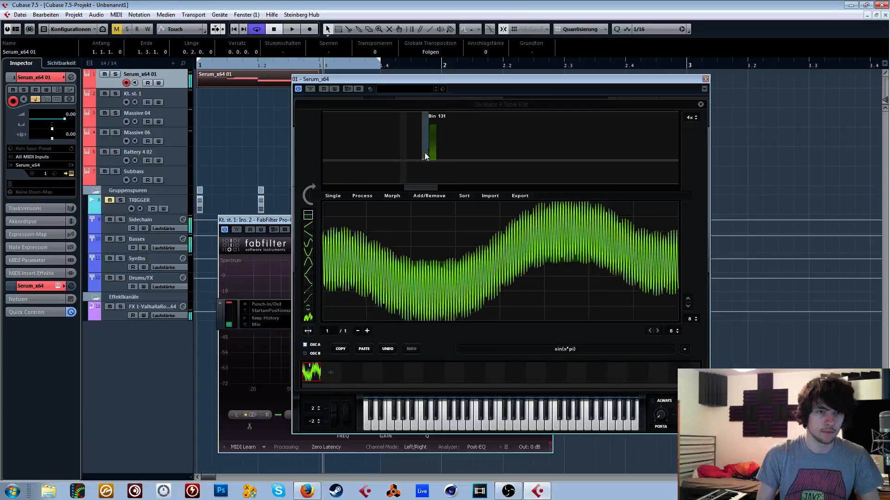
- Add a faint harmonic at bin 77 and one of 13% at bin 46 to OSC A's wavetable, and close the wavetable editor
{"action": "left_click_drag", "start_coordinate": [423, 187], "coordinate": [390, 182]}
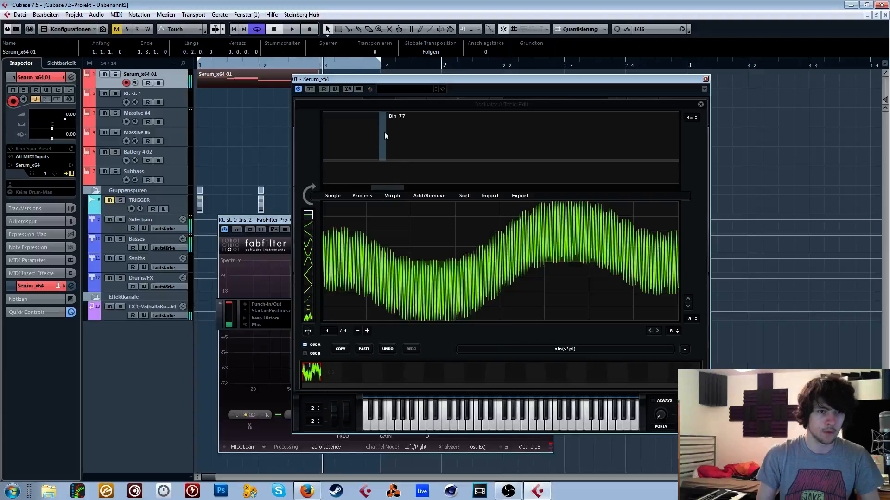
{"action": "left_click_drag", "start_coordinate": [385, 129], "coordinate": [382, 157]}
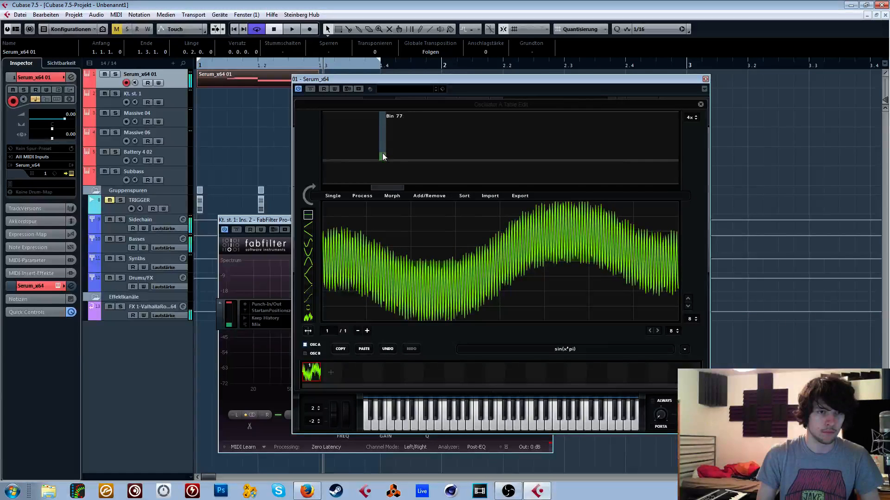
{"action": "left_click_drag", "start_coordinate": [402, 187], "coordinate": [376, 185]}
{"action": "left_click", "coordinate": [449, 134]}
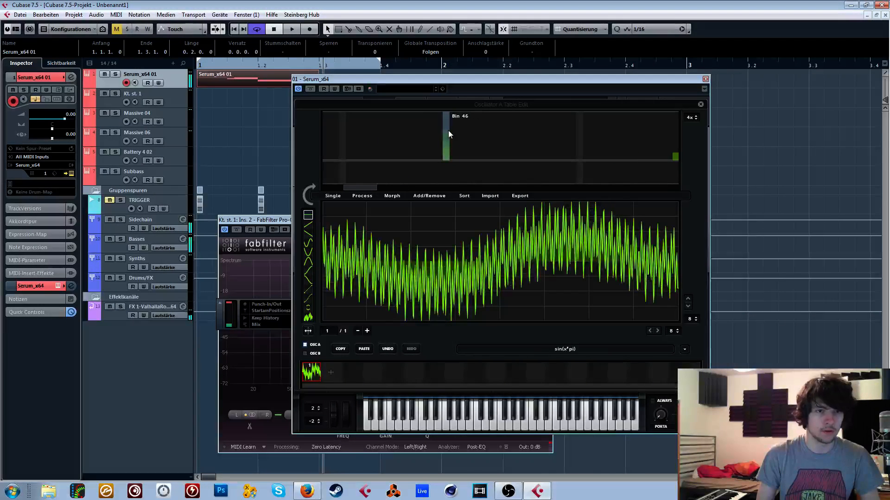
{"action": "left_click", "coordinate": [446, 151]}
{"action": "left_click", "coordinate": [447, 156]}
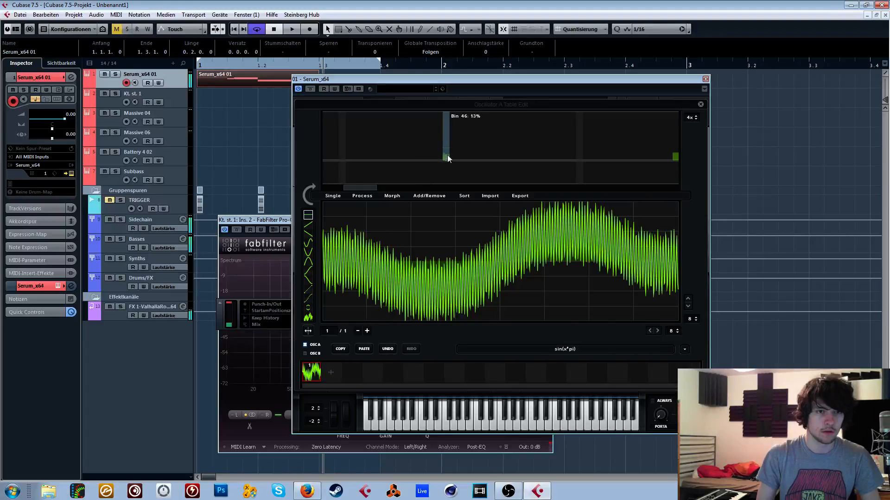
{"action": "left_click", "coordinate": [701, 104]}
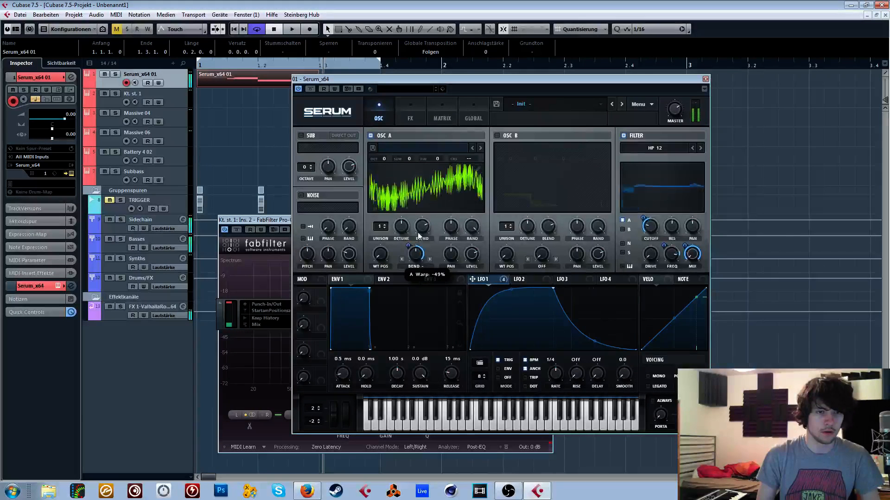
- Set OSC A's Bend warp to about -41% and modulate the oscillator's level with LFO 1, with the level at about 42%
{"action": "mouse_move", "coordinate": [417, 253]}
{"action": "left_mouse_down"}
{"action": "mouse_move", "coordinate": [411, 264]}
{"action": "mouse_move", "coordinate": [409, 252]}
{"action": "left_mouse_up"}
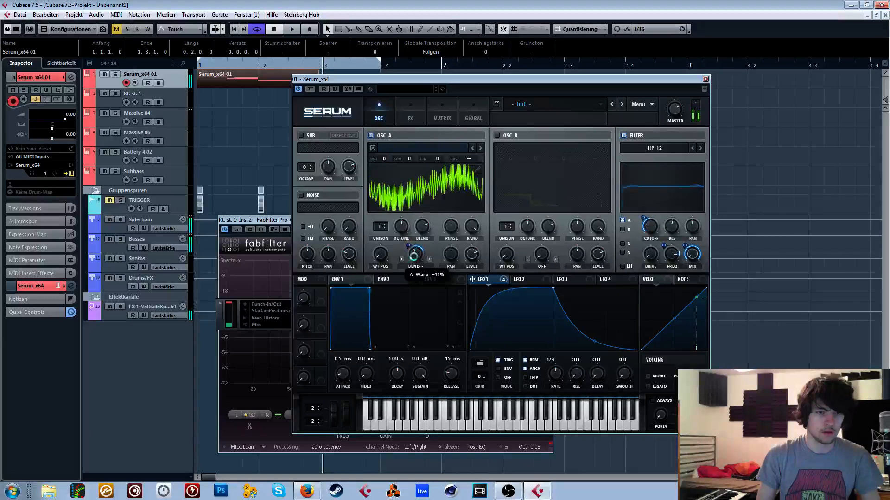
{"action": "left_click_drag", "start_coordinate": [472, 280], "coordinate": [473, 254]}
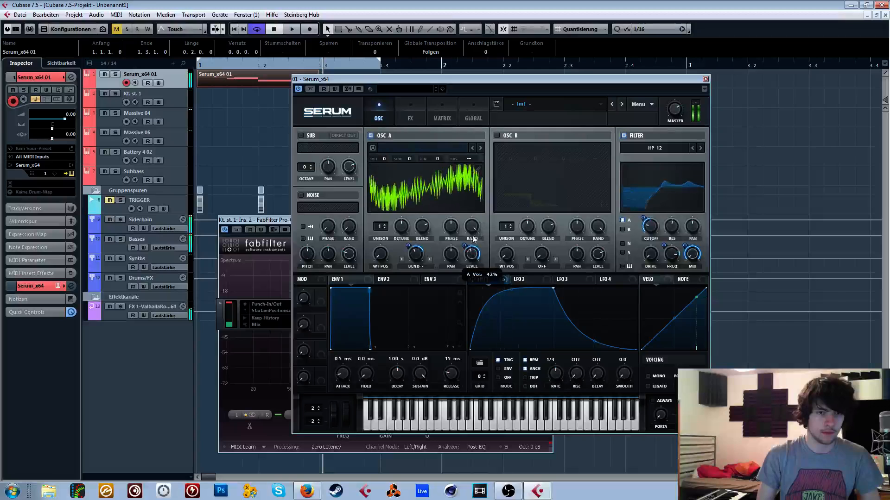
- Enable the Hyper/Dimension effect with a Hyper mix of about 11%, and a multiband Compressor with about 8.3 dB of gain
{"action": "left_click", "coordinate": [411, 115]}
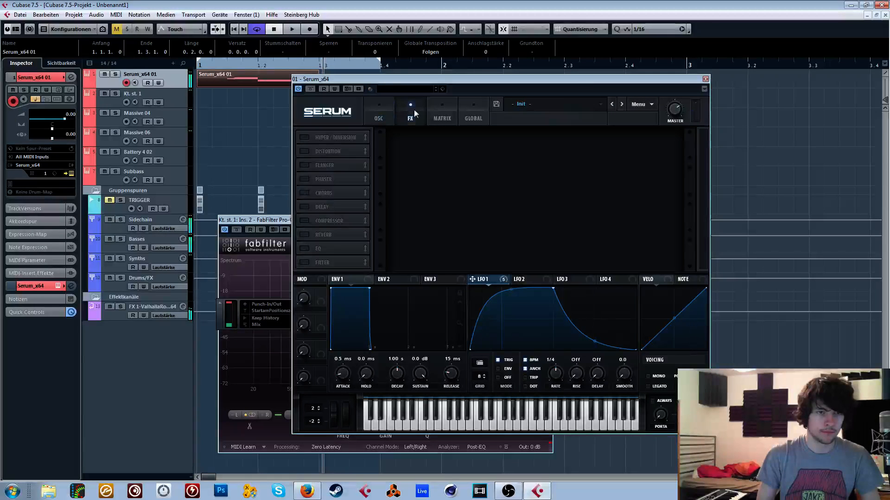
{"action": "left_click", "coordinate": [315, 138]}
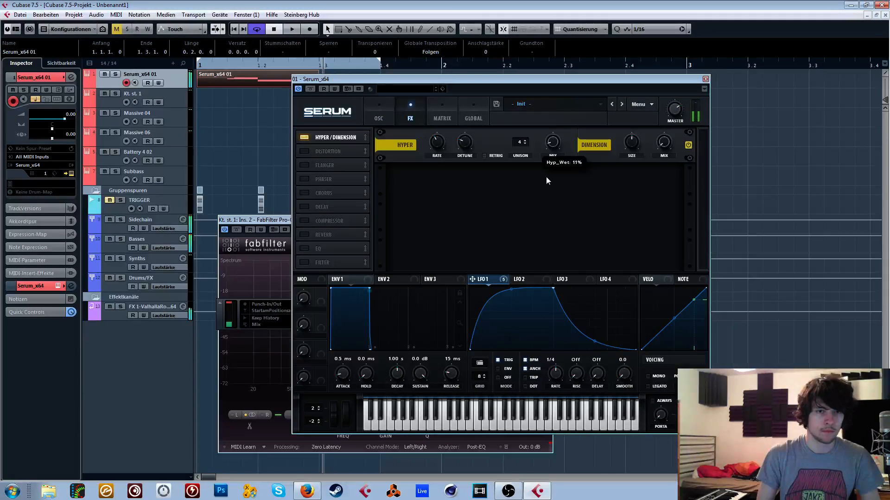
{"action": "left_click", "coordinate": [315, 217]}
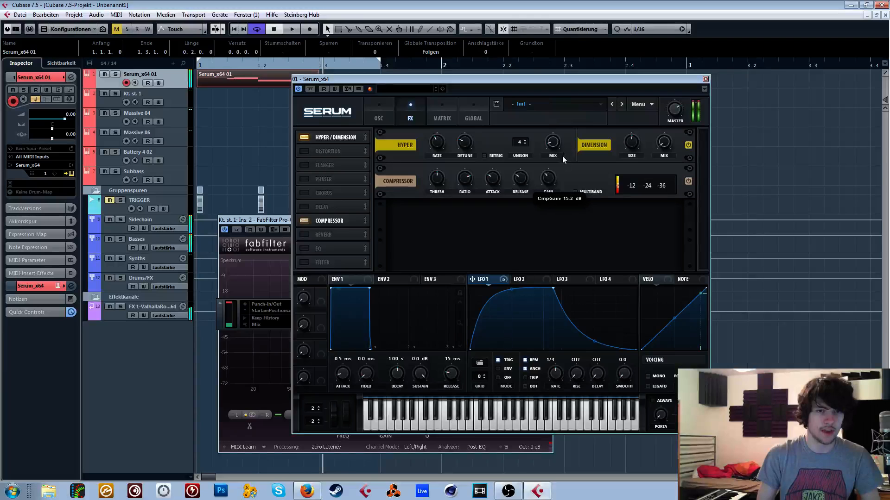
{"action": "left_click", "coordinate": [579, 193]}
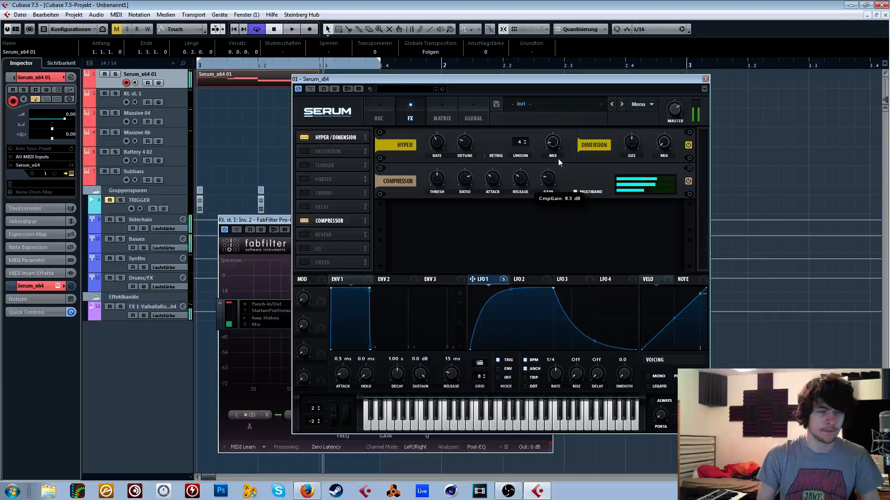
- Return to the oscillator page and readjust OSC A's Bend warp amount
{"action": "left_click", "coordinate": [393, 121]}
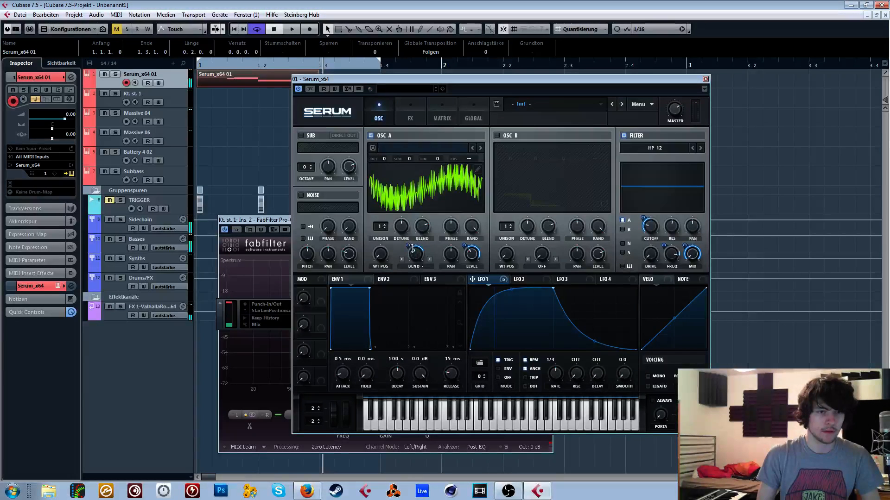
{"action": "mouse_move", "coordinate": [415, 252]}
{"action": "left_mouse_down"}
{"action": "mouse_move", "coordinate": [421, 242]}
{"action": "mouse_move", "coordinate": [410, 253]}
{"action": "left_mouse_up"}
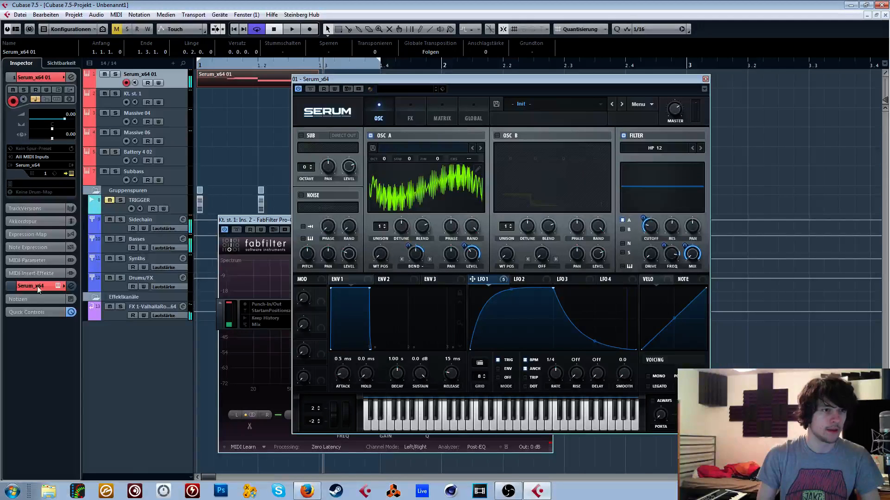
- Load the Vocodex Serum Chain effect-chain preset on the Basses group track, and reselect the Serum_x64 01 track
{"action": "left_click", "coordinate": [163, 239]}
{"action": "left_click", "coordinate": [62, 90]}
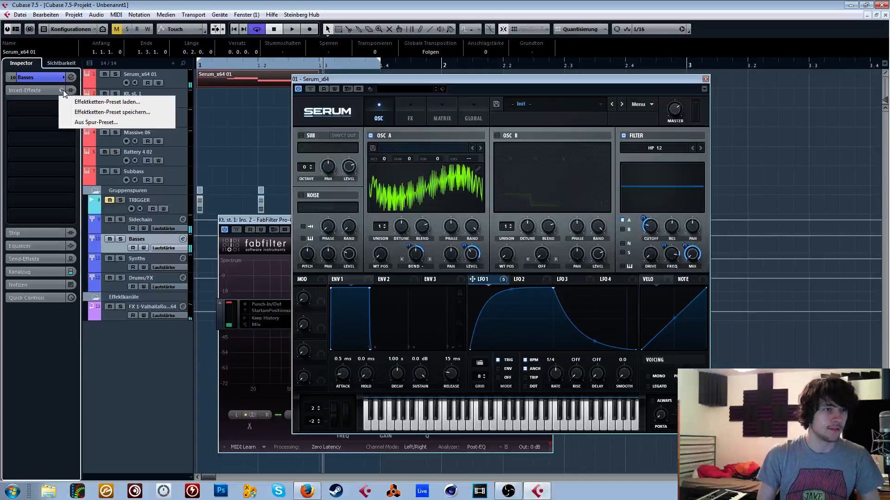
{"action": "left_click", "coordinate": [77, 102]}
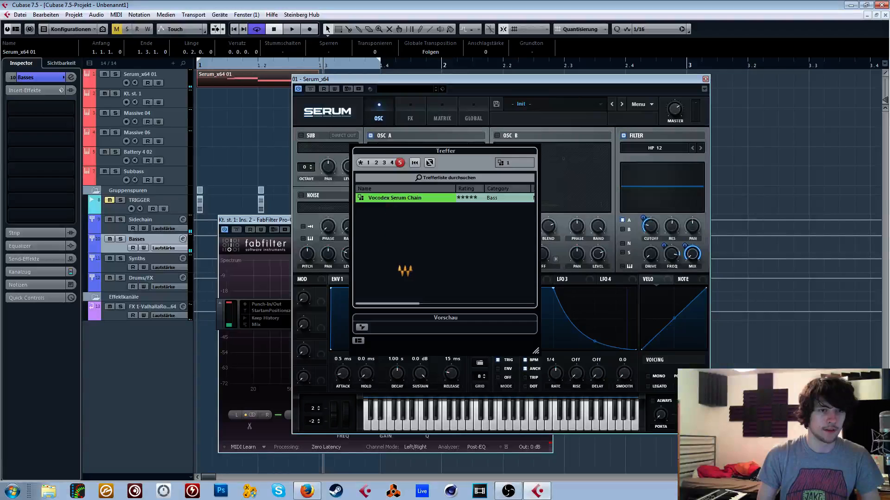
{"action": "left_click", "coordinate": [168, 72]}
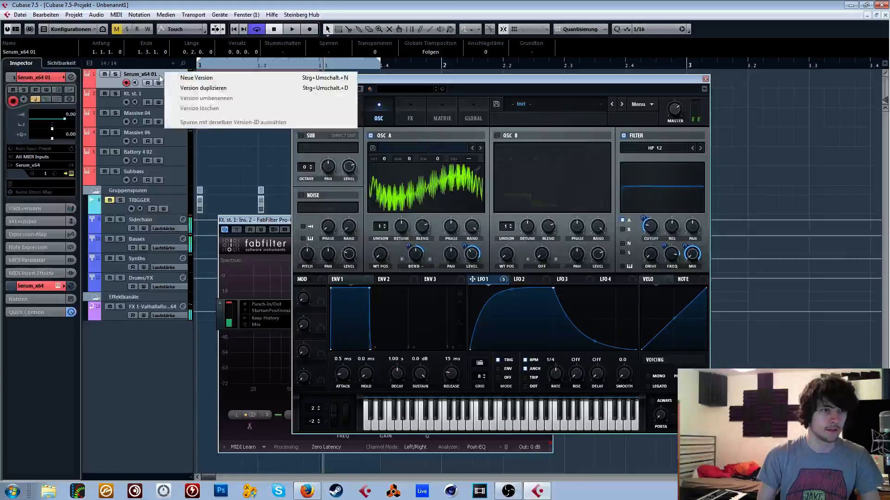
{"action": "left_click", "coordinate": [152, 74]}
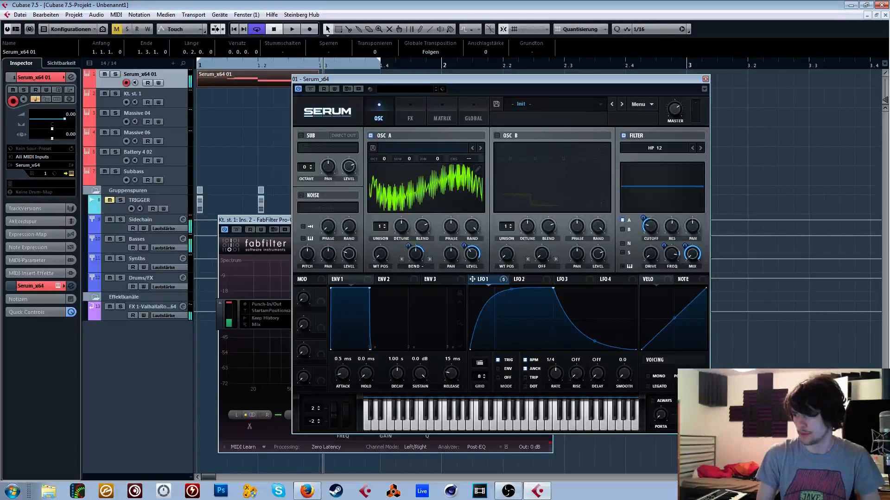
{"action": "key", "text": "alt+Tab"}
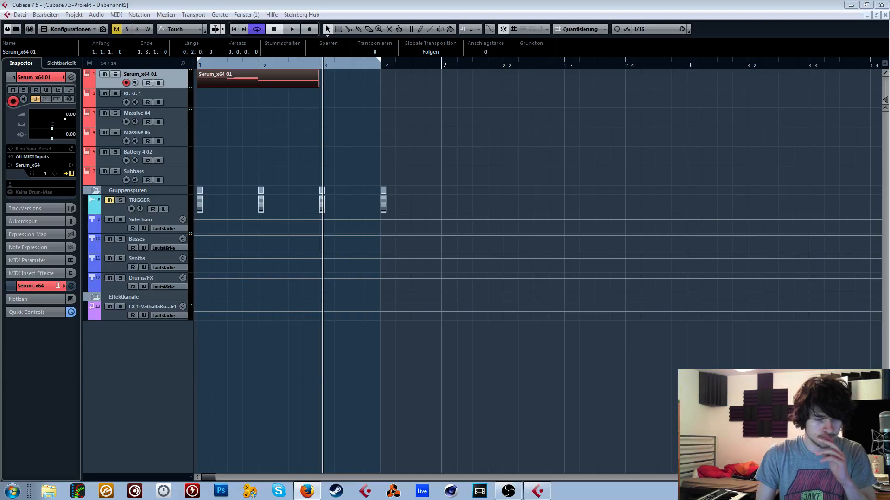
{"action": "left_click", "coordinate": [797, 179]}
{"action": "left_click_drag", "start_coordinate": [555, 79], "coordinate": [551, 80]}
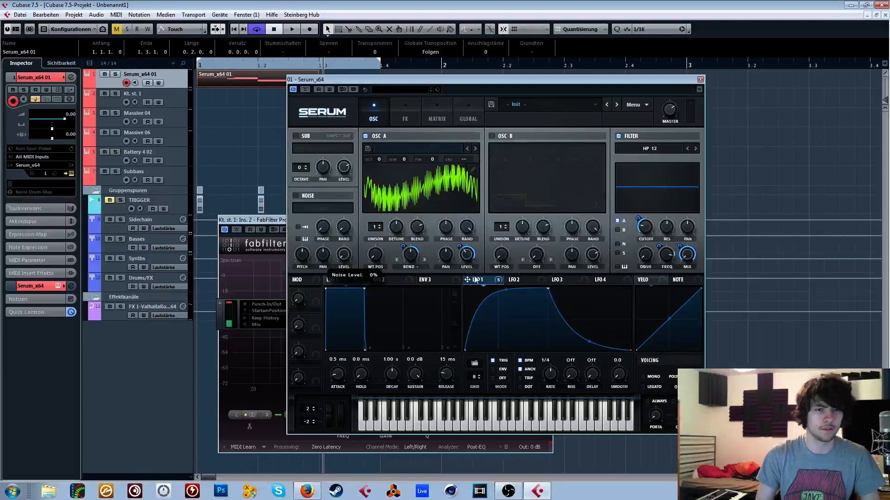
- Modulate the noise oscillator's level with LFO 1 and change OSC A's Bend warp amount
{"action": "left_click_drag", "start_coordinate": [330, 261], "coordinate": [366, 158]}
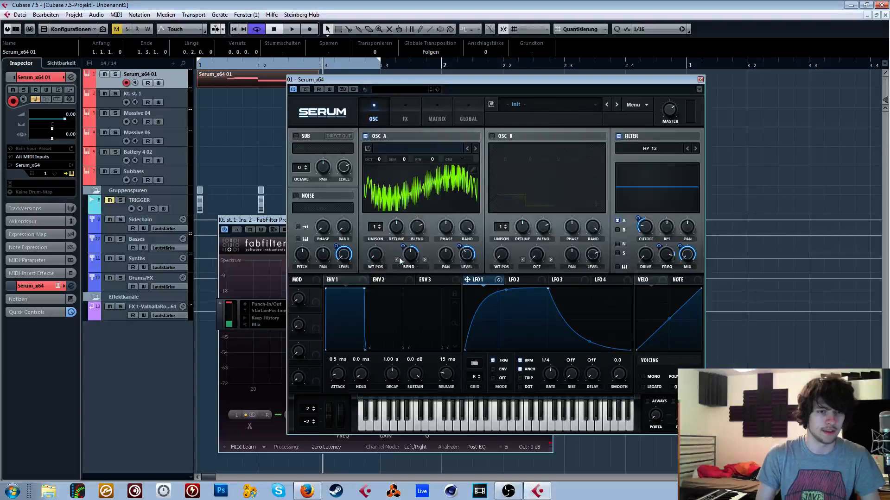
{"action": "left_click_drag", "start_coordinate": [412, 254], "coordinate": [421, 225]}
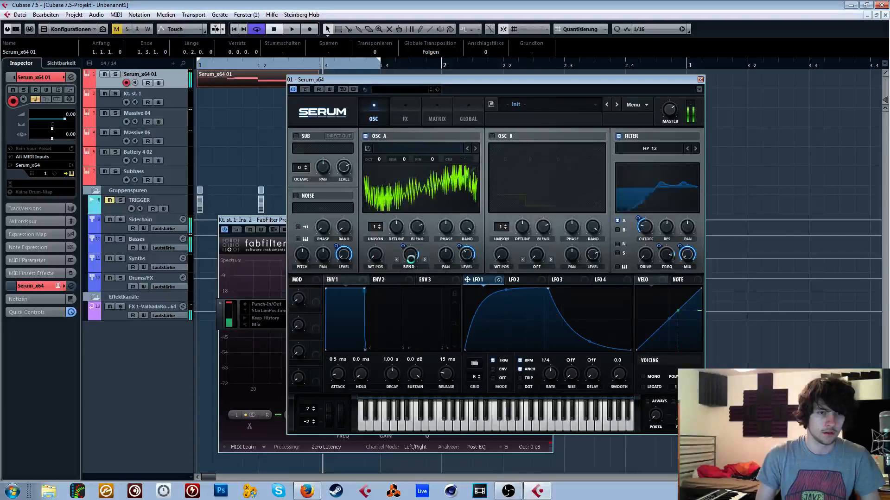
- Adjust the HP 12 filter's cutoff and route the noise oscillator into the filter
{"action": "left_click", "coordinate": [645, 149]}
{"action": "left_click", "coordinate": [653, 173]}
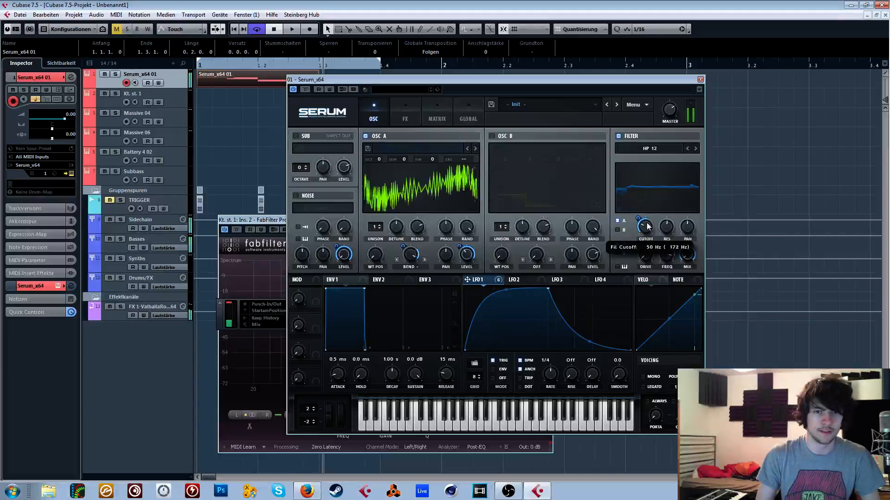
{"action": "left_click_drag", "start_coordinate": [648, 226], "coordinate": [660, 254]}
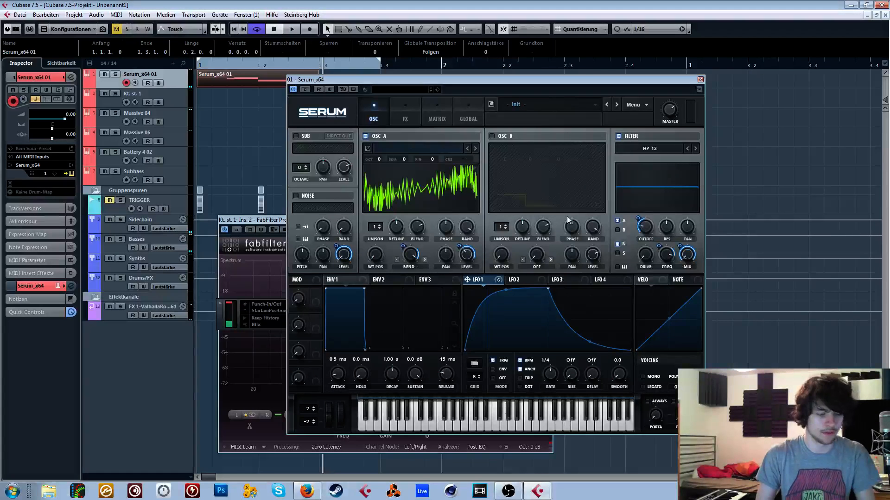
- Change the filter type to Formant-I from the Misc group, and tune its cutoff and mix
{"action": "left_click", "coordinate": [644, 151]}
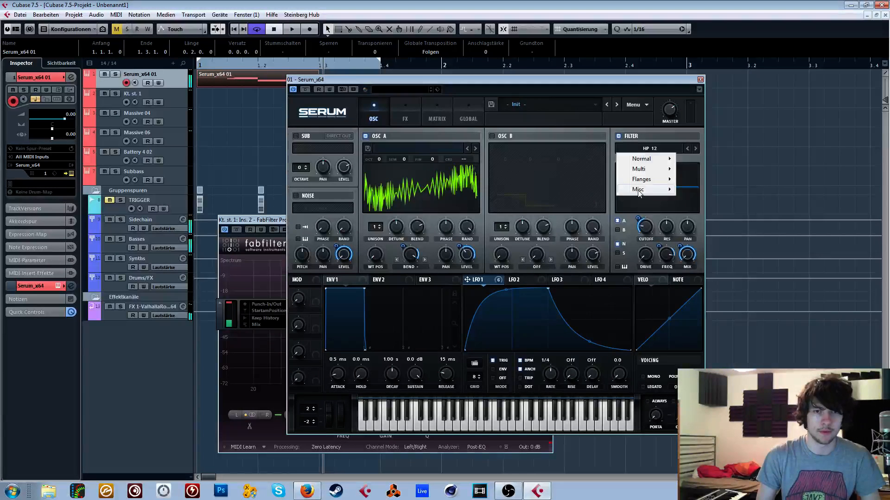
{"action": "mouse_move", "coordinate": [639, 190]}
{"action": "left_click", "coordinate": [695, 345]}
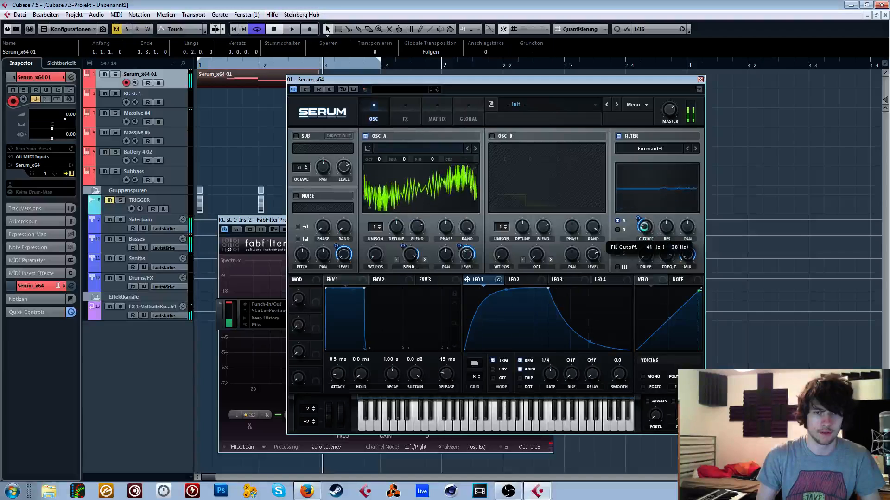
{"action": "mouse_move", "coordinate": [644, 228]}
{"action": "left_mouse_down"}
{"action": "mouse_move", "coordinate": [640, 234]}
{"action": "mouse_move", "coordinate": [640, 216]}
{"action": "left_mouse_up"}
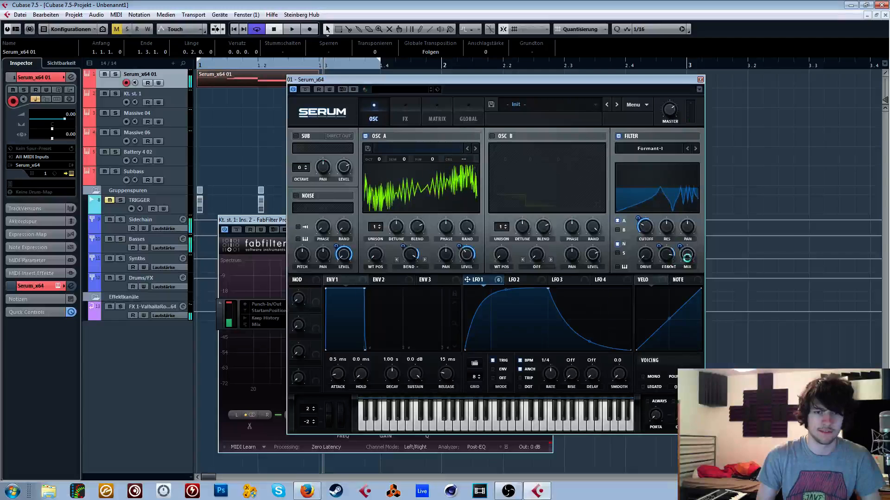
{"action": "left_click_drag", "start_coordinate": [687, 254], "coordinate": [676, 245]}
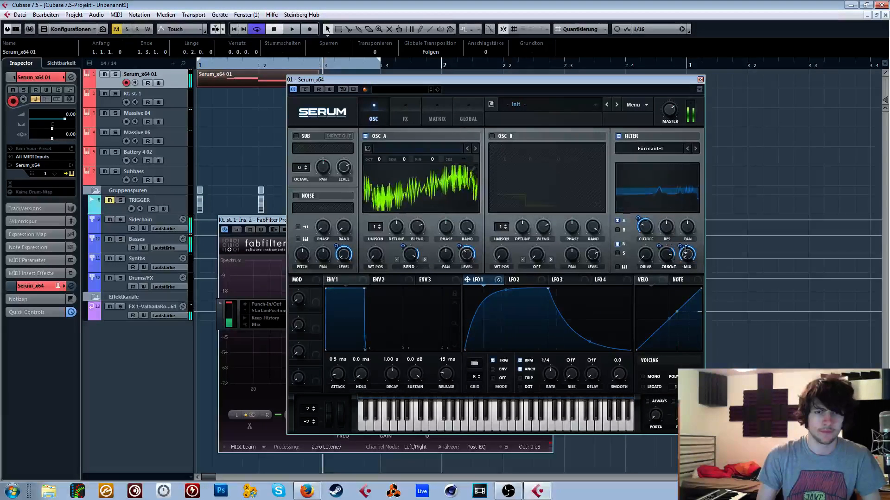
{"action": "left_click_drag", "start_coordinate": [656, 204], "coordinate": [657, 321]}
{"action": "left_click_drag", "start_coordinate": [645, 227], "coordinate": [658, 186]}
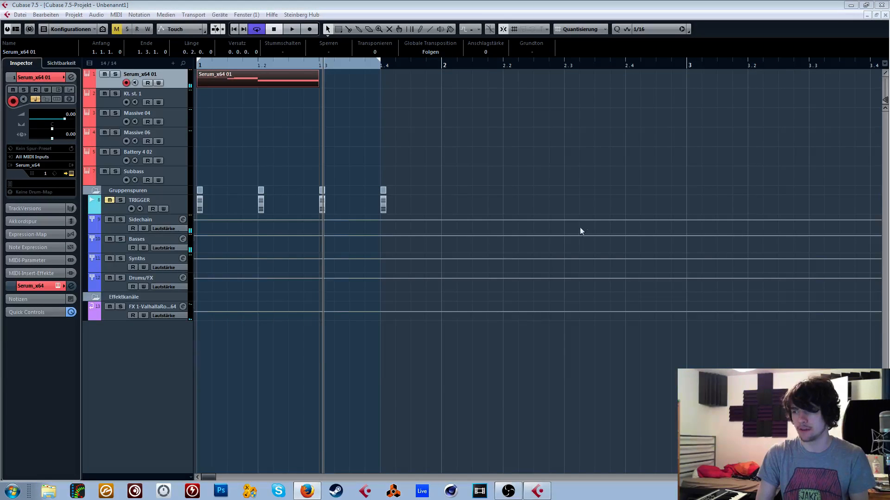
{"action": "left_click", "coordinate": [605, 205]}
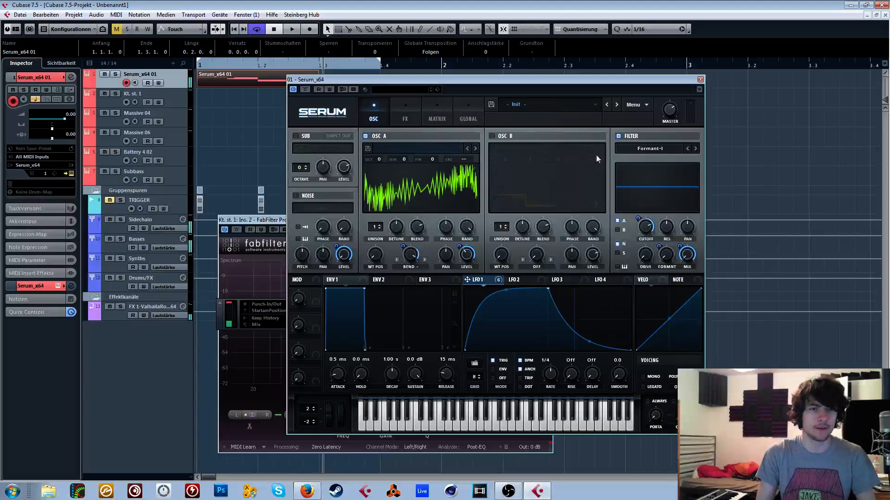
{"action": "left_click_drag", "start_coordinate": [649, 242], "coordinate": [650, 266]}
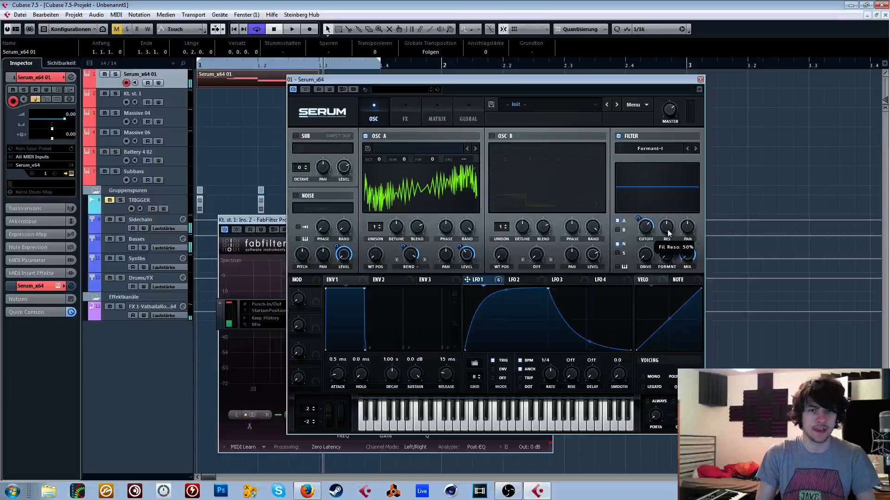
- Select the Basses group track to show its chain of insert effects
{"action": "left_click", "coordinate": [540, 107]}
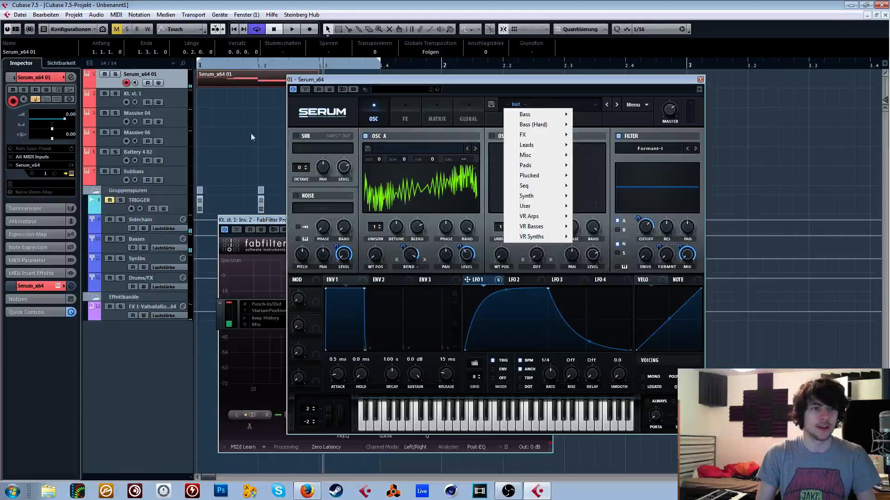
{"action": "left_click", "coordinate": [224, 135]}
{"action": "left_click", "coordinate": [138, 242]}
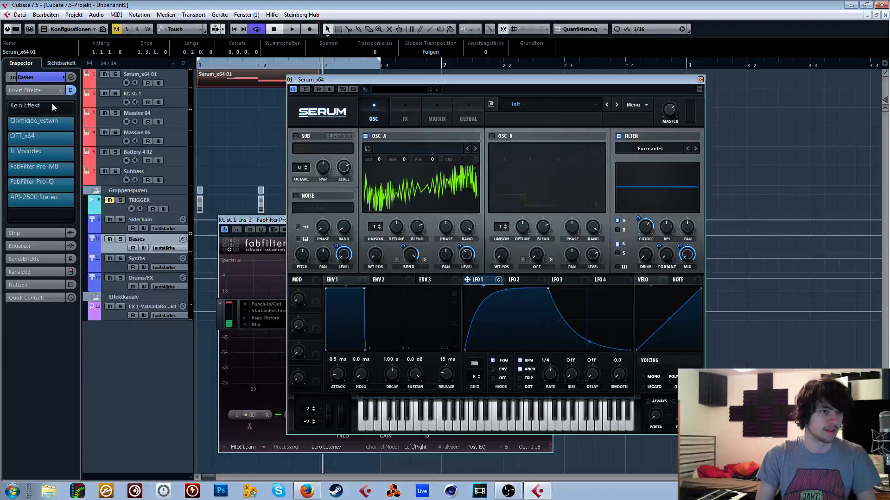
- Remove the Ohmicide, OTT and IL Vocodex insert effects from the Basses group track
{"action": "left_click", "coordinate": [17, 121]}
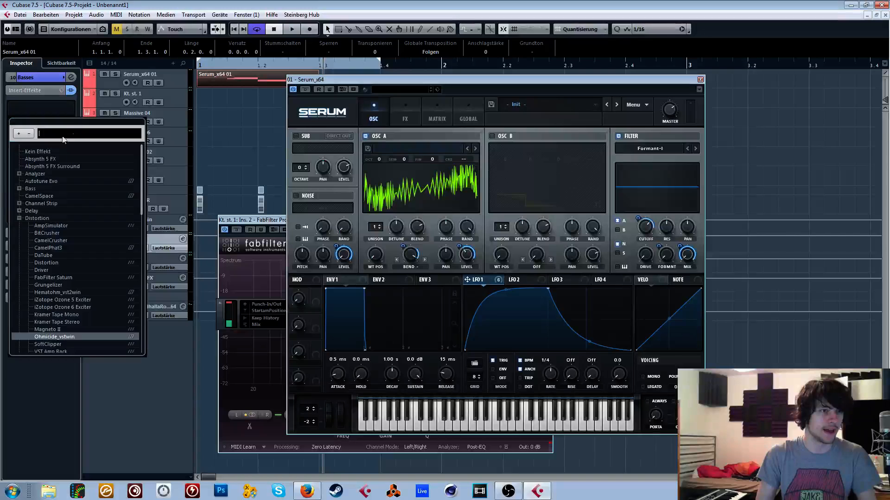
{"action": "left_click", "coordinate": [70, 141]}
{"action": "left_click", "coordinate": [71, 141]}
{"action": "scroll", "coordinate": [45, 165], "scroll_direction": "up", "scroll_amount": 10}
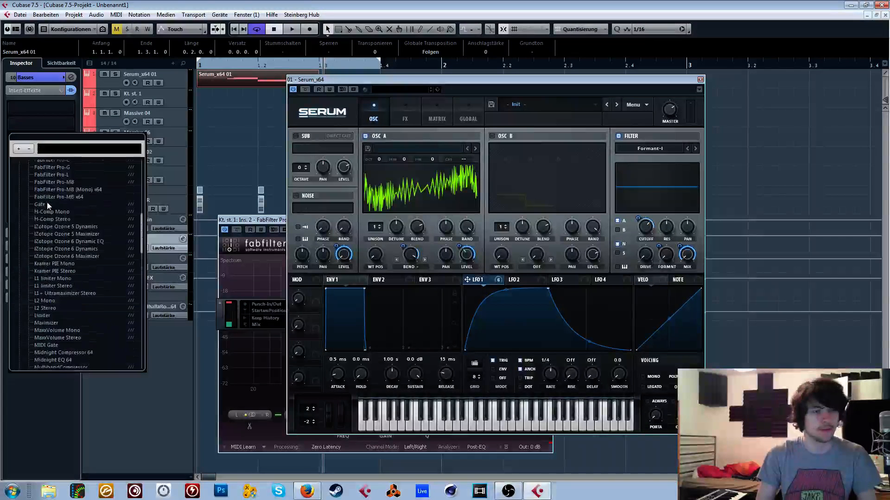
{"action": "left_click", "coordinate": [42, 166]}
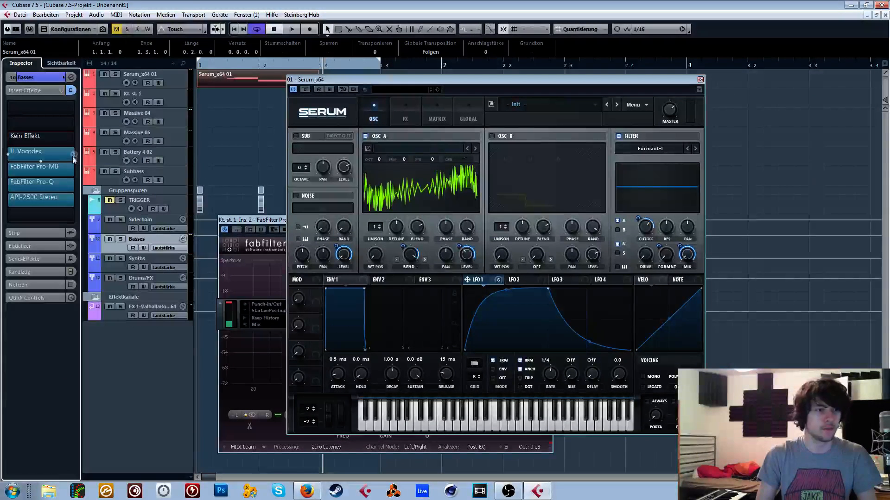
{"action": "left_click", "coordinate": [71, 156]}
{"action": "left_click", "coordinate": [53, 182]}
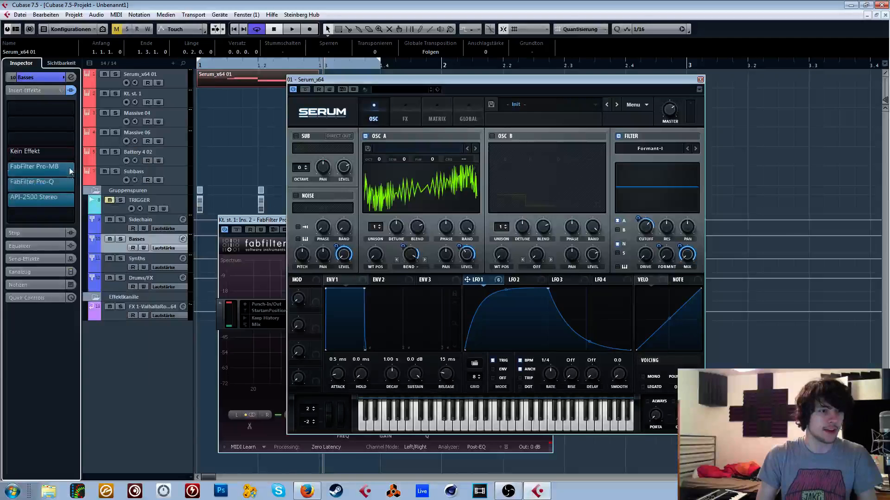
- Remove the FabFilter Pro-MB and FabFilter Pro-Q insert effects from the Basses group track
{"action": "left_click", "coordinate": [72, 170]}
{"action": "scroll", "coordinate": [65, 204], "scroll_direction": "up", "scroll_amount": 10}
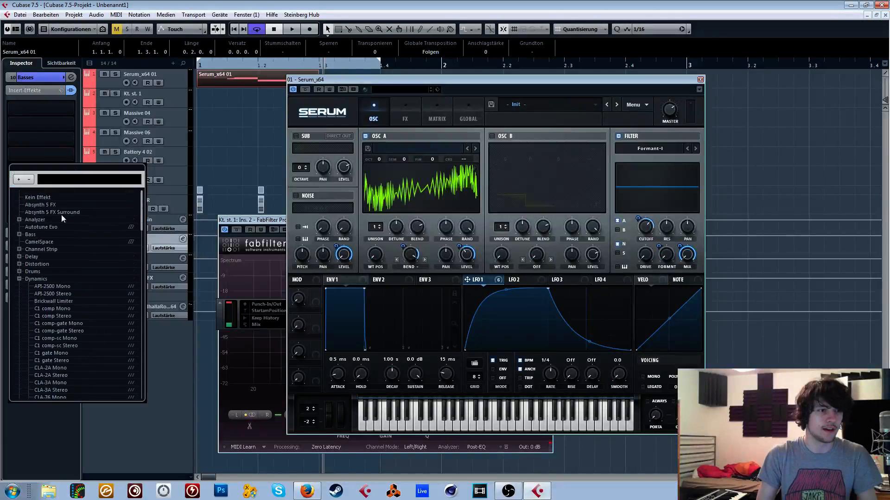
{"action": "left_click", "coordinate": [43, 197]}
{"action": "left_click", "coordinate": [72, 182]}
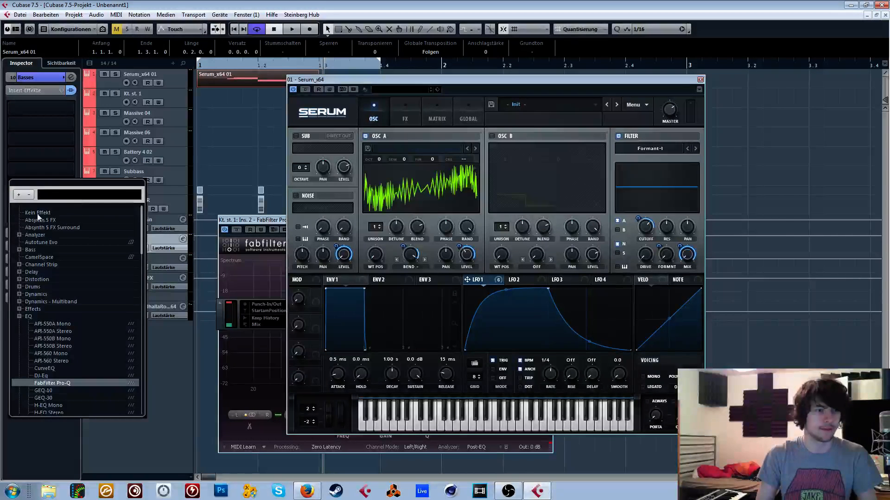
{"action": "left_click", "coordinate": [80, 212]}
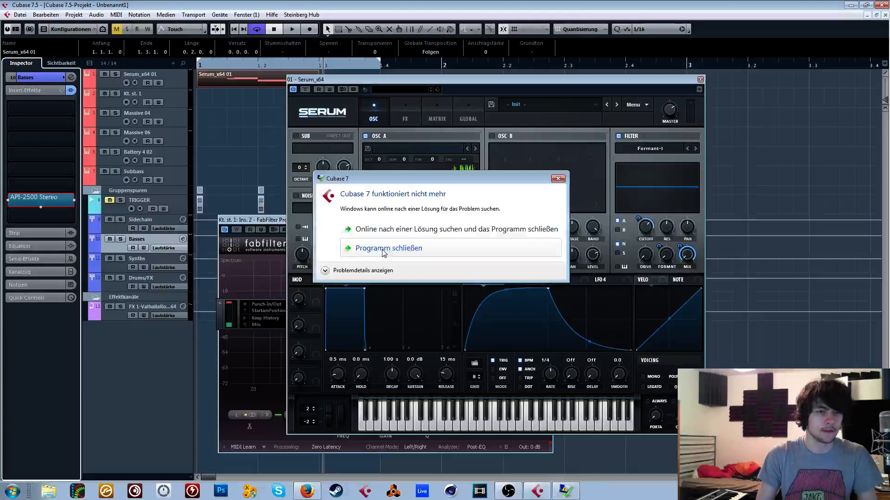
- Close the crashed Cubase and Video Engine Output programs, checking the running processes in Windows Task Manager
{"action": "left_click", "coordinate": [382, 249]}
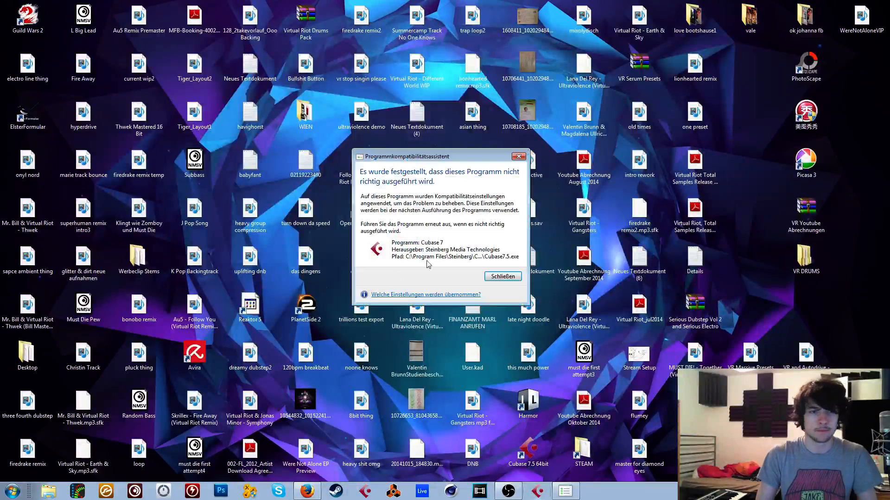
{"action": "left_click", "coordinate": [503, 276]}
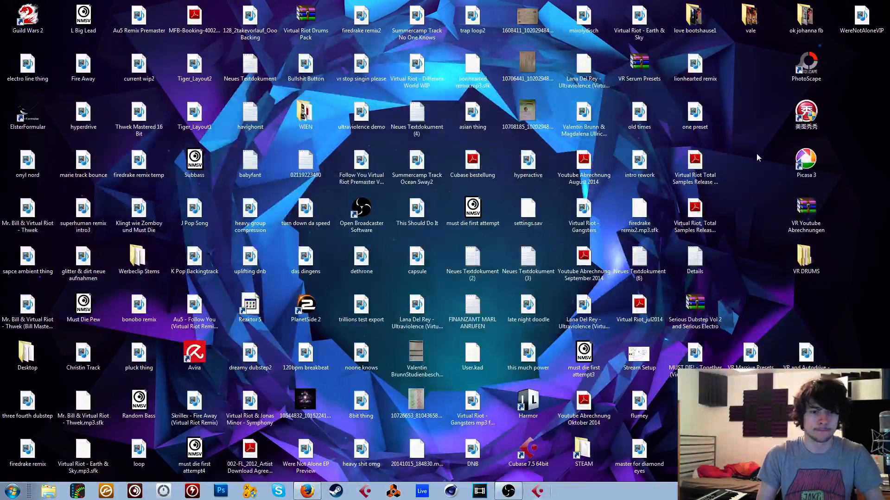
{"action": "key", "text": "ctrl+shift+Escape"}
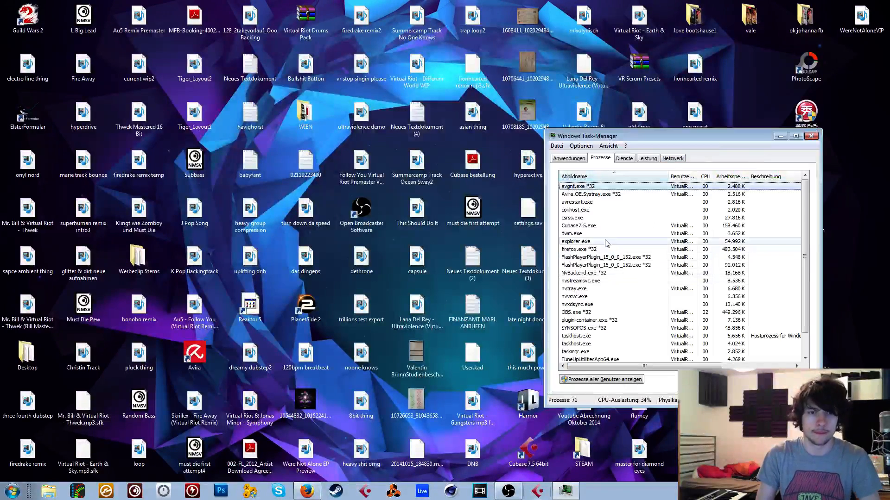
{"action": "left_click", "coordinate": [811, 136]}
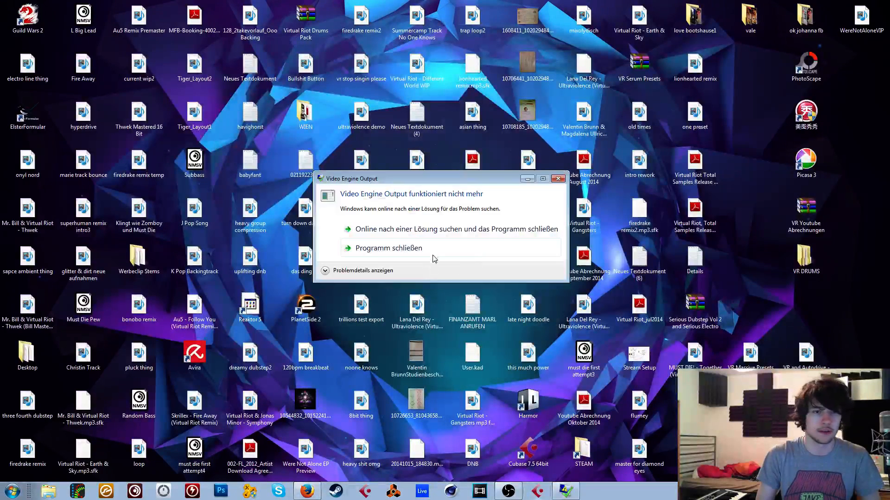
{"action": "left_click", "coordinate": [433, 253]}
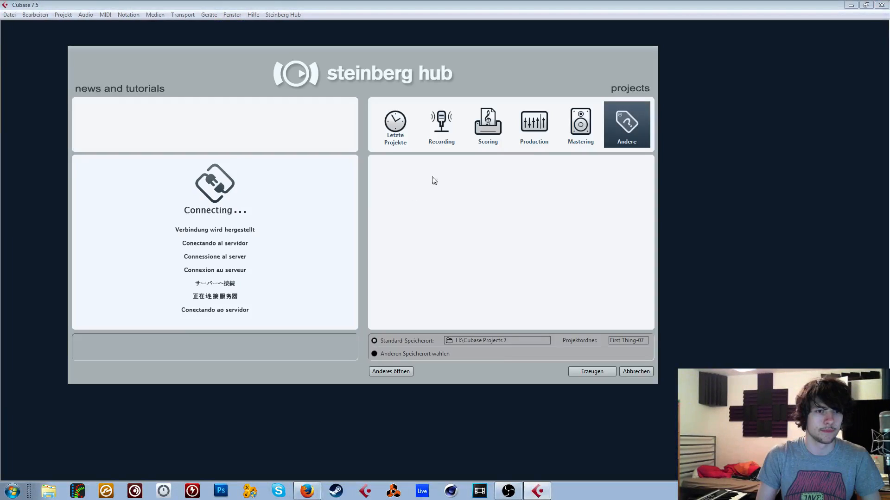
- Create a new empty project in Cubase and postpone the product registration
{"action": "left_click", "coordinate": [401, 215]}
{"action": "double_click", "coordinate": [402, 218]}
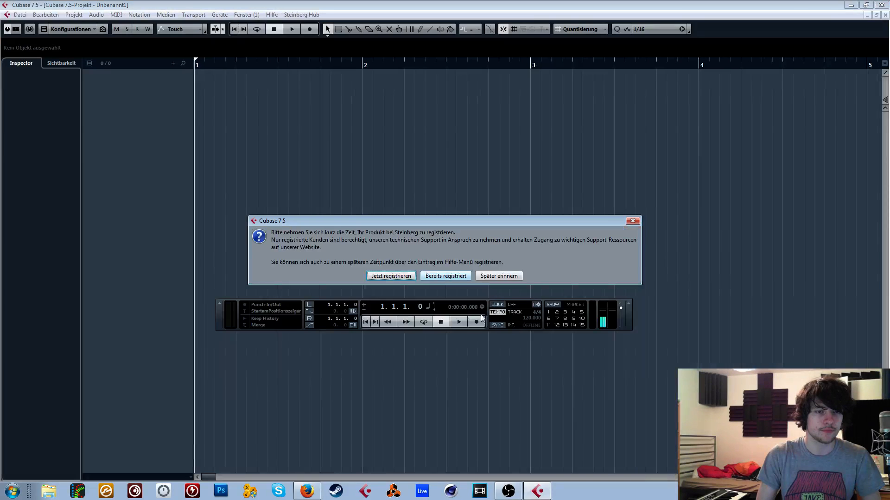
{"action": "left_click", "coordinate": [499, 276]}
- Add one instrument track with Serum_x64 as its VST instrument
{"action": "key", "text": "F11"}
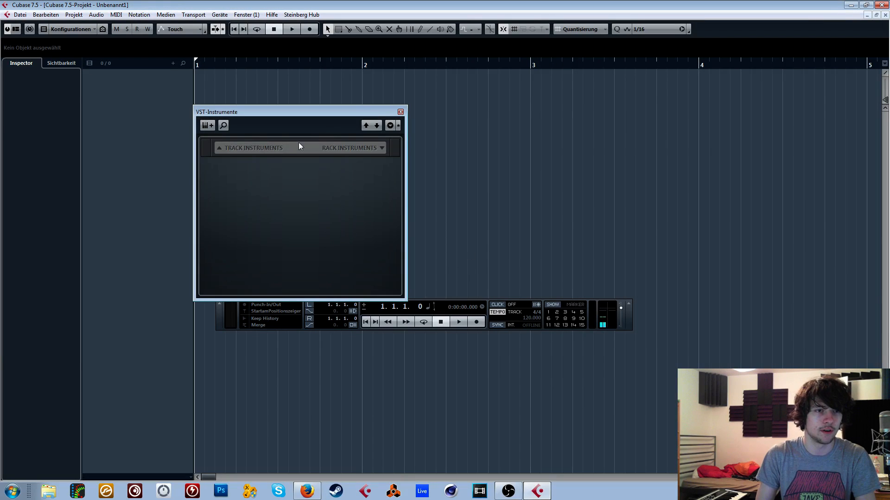
{"action": "double_click", "coordinate": [268, 165]}
{"action": "left_click", "coordinate": [345, 157]}
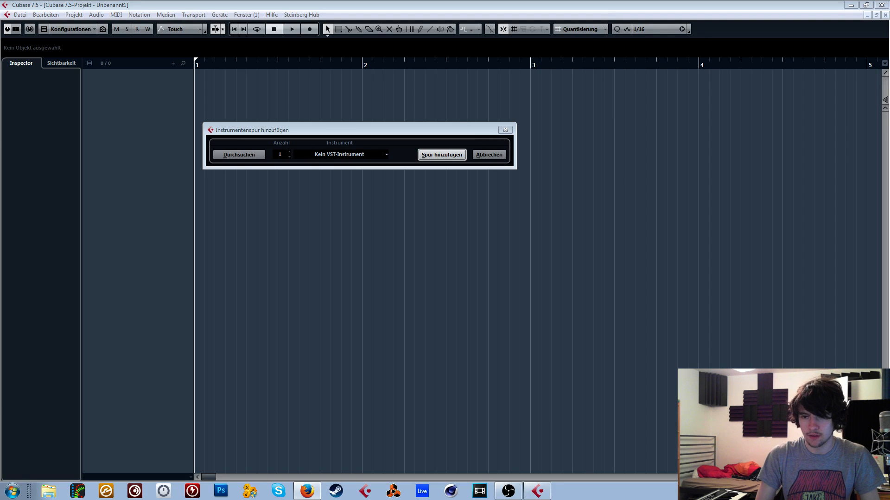
{"action": "left_click", "coordinate": [703, 282]}
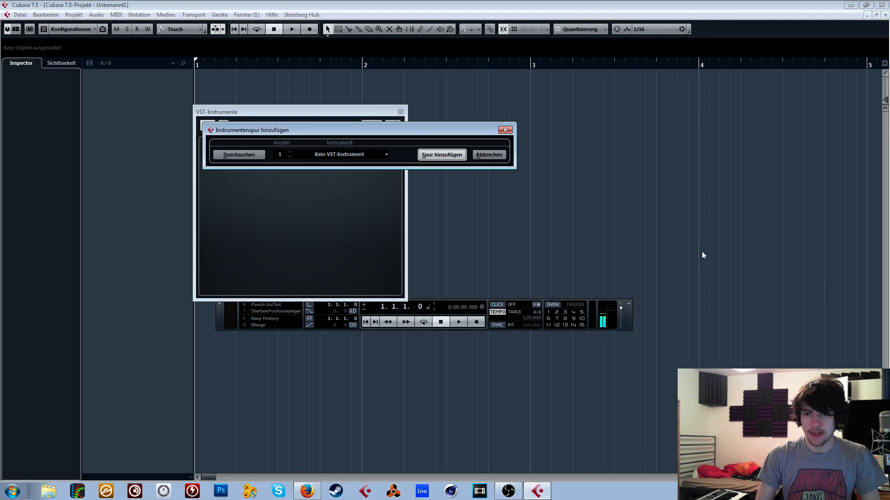
{"action": "key", "text": "alt+Tab"}
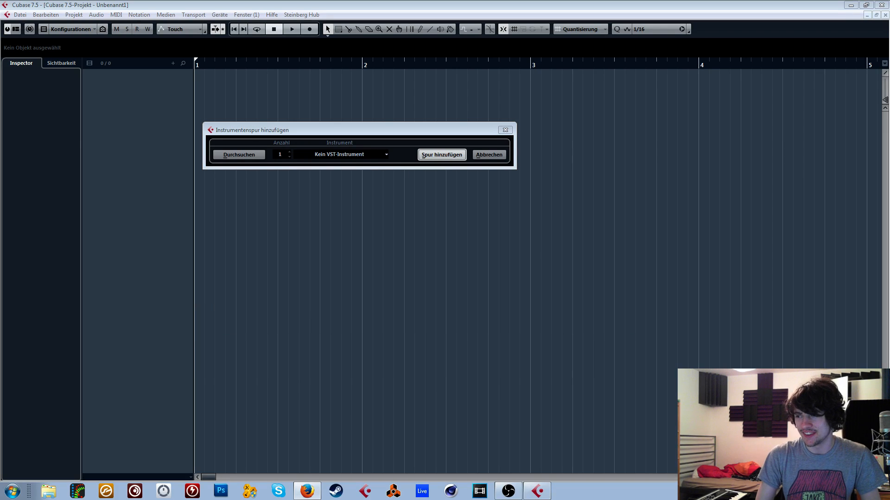
{"action": "left_click", "coordinate": [691, 297]}
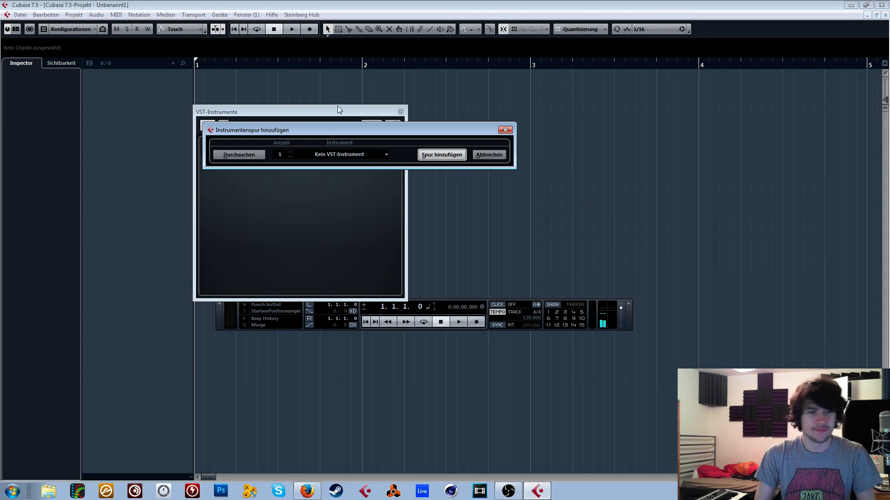
{"action": "left_click", "coordinate": [347, 157]}
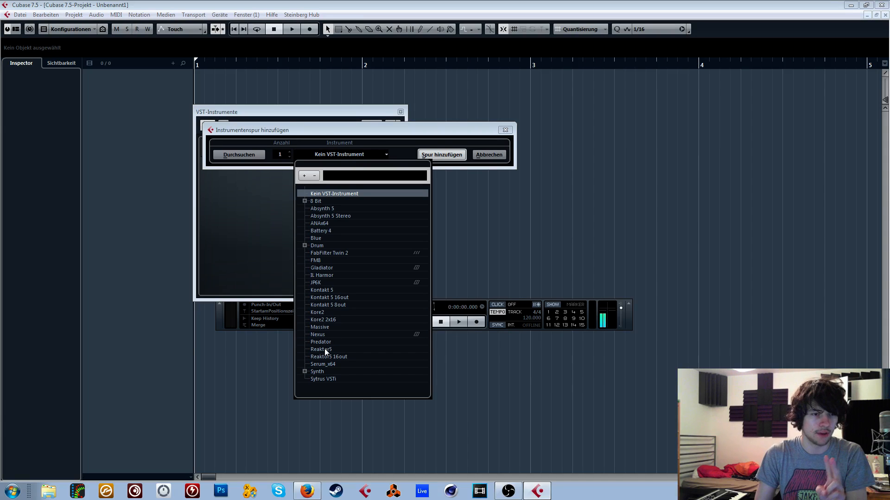
{"action": "left_click", "coordinate": [326, 365]}
{"action": "left_click", "coordinate": [442, 155]}
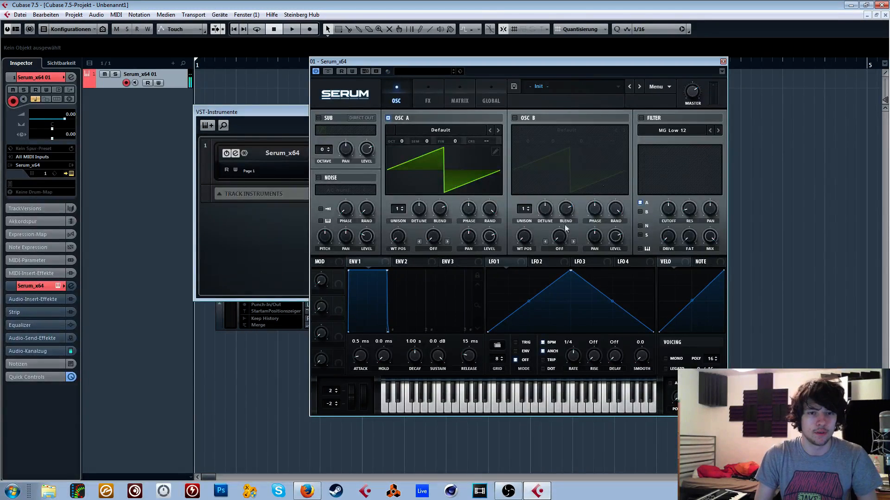
- Turn on the MG Low 12 filter with LFO 1 modulating its cutoff, and bow both sides of LFO 1's curve upward
{"action": "left_click", "coordinate": [641, 118]}
{"action": "left_click_drag", "start_coordinate": [501, 263], "coordinate": [668, 209]}
{"action": "left_click_drag", "start_coordinate": [573, 367], "coordinate": [577, 361]}
{"action": "left_click_drag", "start_coordinate": [529, 302], "coordinate": [529, 277]}
{"action": "left_click_drag", "start_coordinate": [612, 302], "coordinate": [613, 279]}
- Modulate OSC A's coarse pitch with LFO 2 and reshape LFO 2 into a falling ramp
{"action": "left_click_drag", "start_coordinate": [538, 262], "coordinate": [522, 243]}
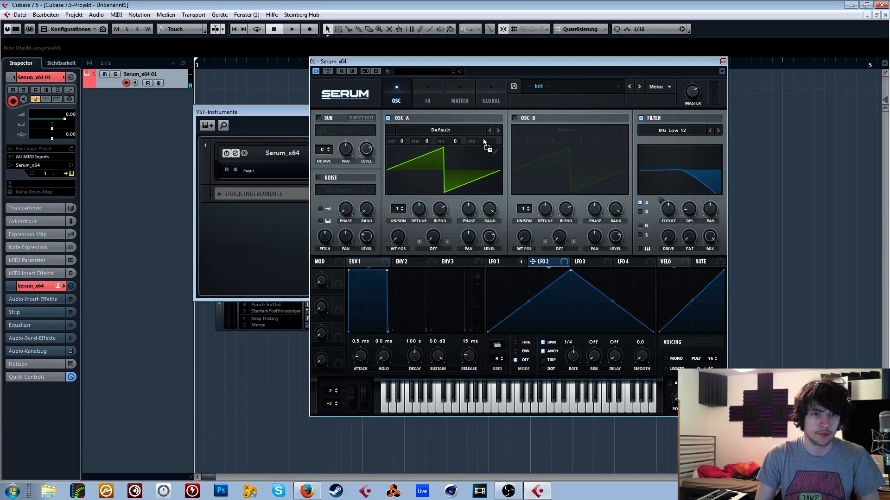
{"action": "left_click_drag", "start_coordinate": [483, 139], "coordinate": [488, 143]}
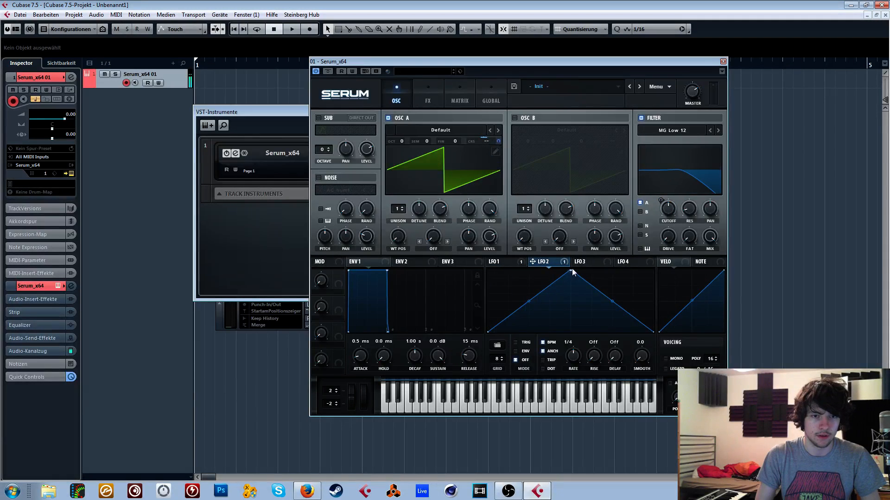
{"action": "left_click_drag", "start_coordinate": [571, 271], "coordinate": [436, 225]}
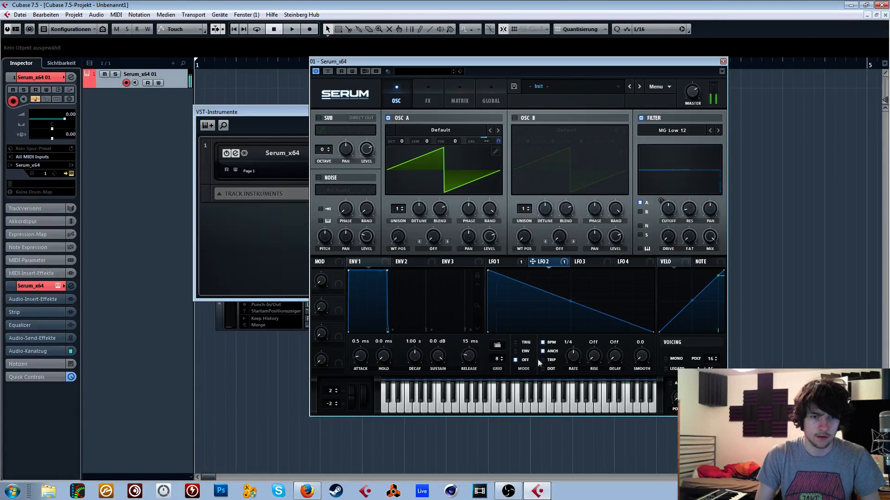
- Switch LFO 2 to Trig mode and set its modulation of OSC A's coarse pitch to 3
{"action": "left_click", "coordinate": [504, 262]}
{"action": "left_click", "coordinate": [541, 262]}
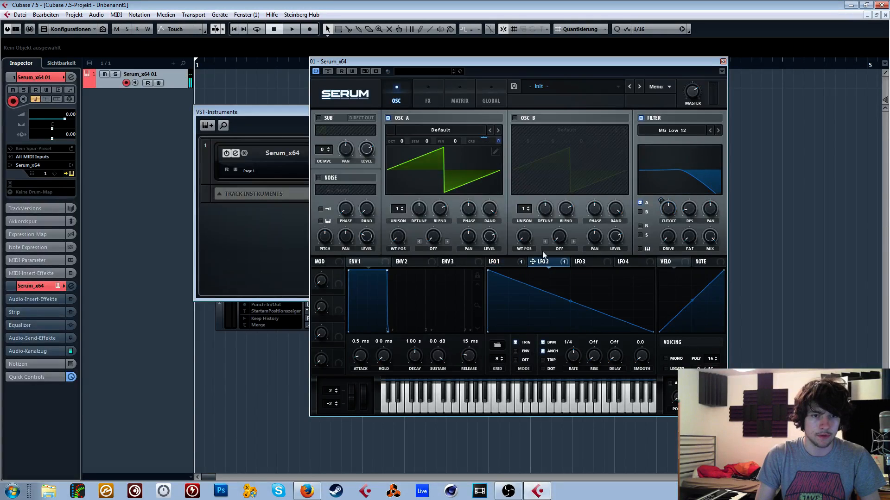
{"action": "left_click_drag", "start_coordinate": [500, 144], "coordinate": [498, 160]}
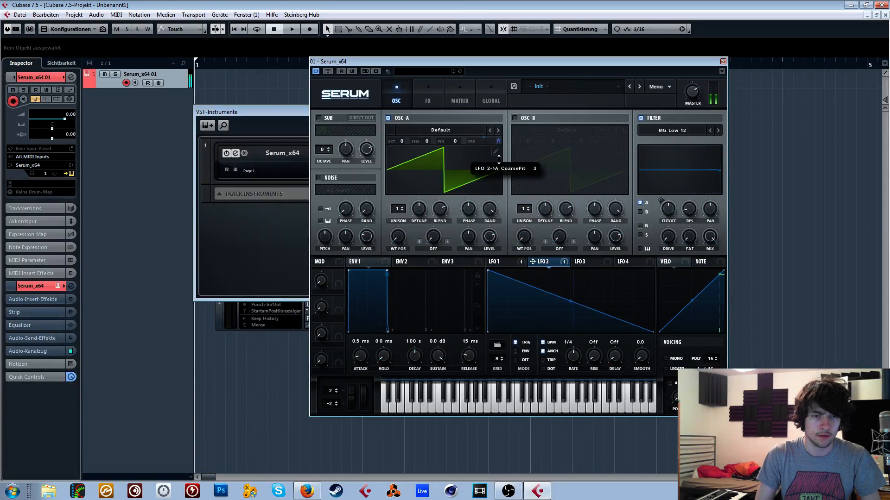
- Transpose OSC A by +2 semitones and set LFO 1's rate to 1/4
{"action": "left_click_drag", "start_coordinate": [420, 142], "coordinate": [431, 136]}
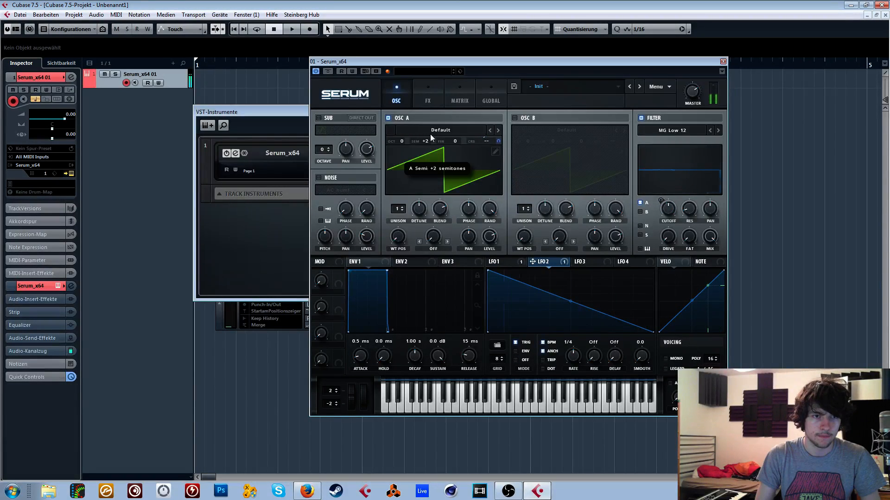
{"action": "left_click", "coordinate": [509, 262]}
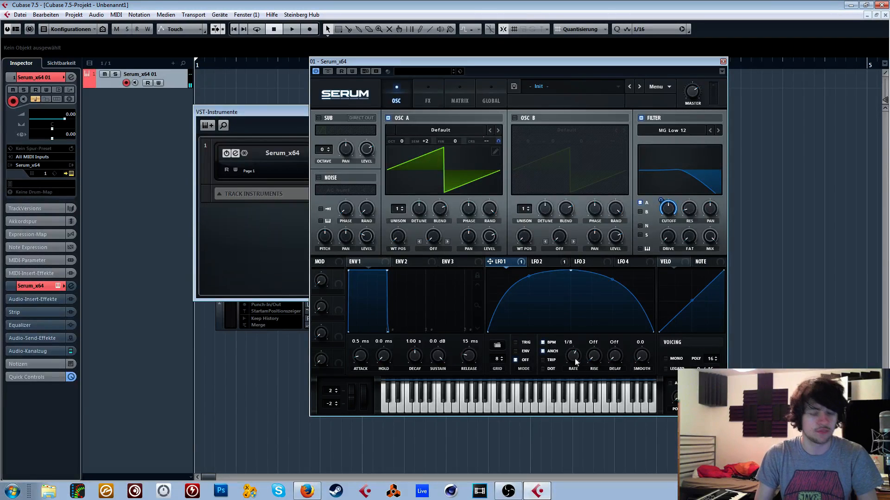
{"action": "left_click_drag", "start_coordinate": [573, 356], "coordinate": [580, 354]}
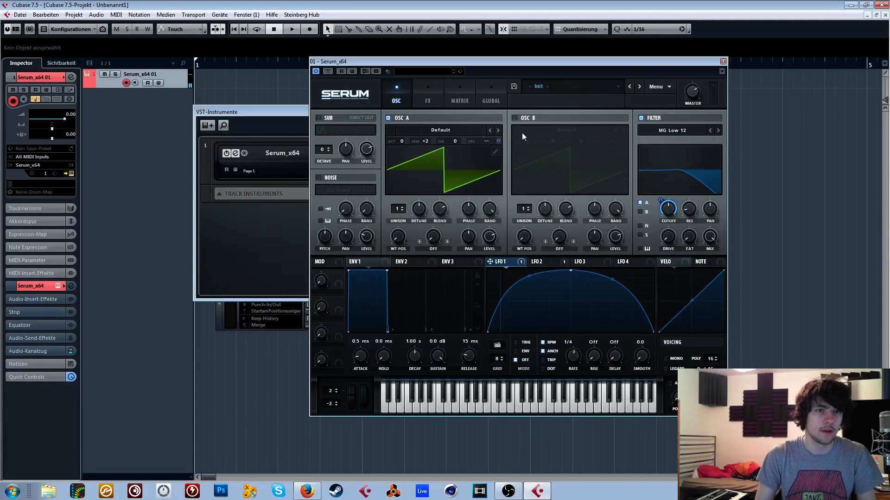
- Load the Spectral wavetable Monster 8 [SL] into OSC A and modulate its wavetable position with LFO 1
{"action": "left_click", "coordinate": [469, 130]}
{"action": "mouse_move", "coordinate": [444, 205]}
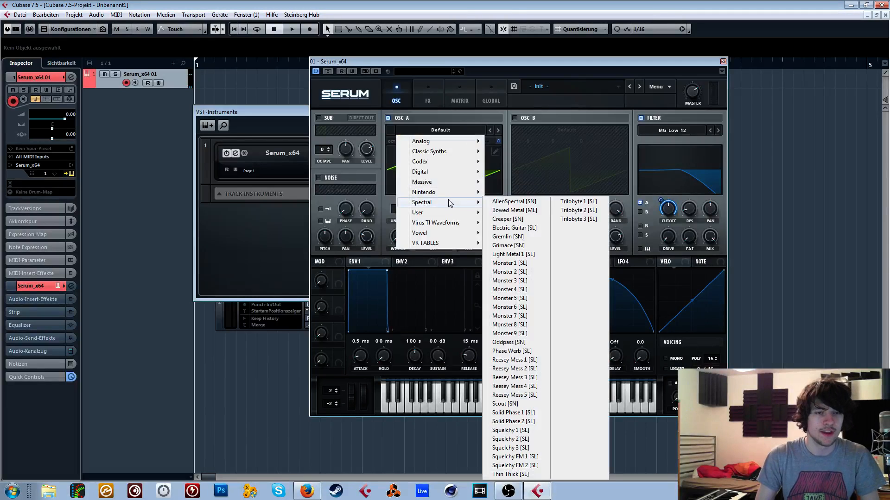
{"action": "left_click", "coordinate": [519, 325]}
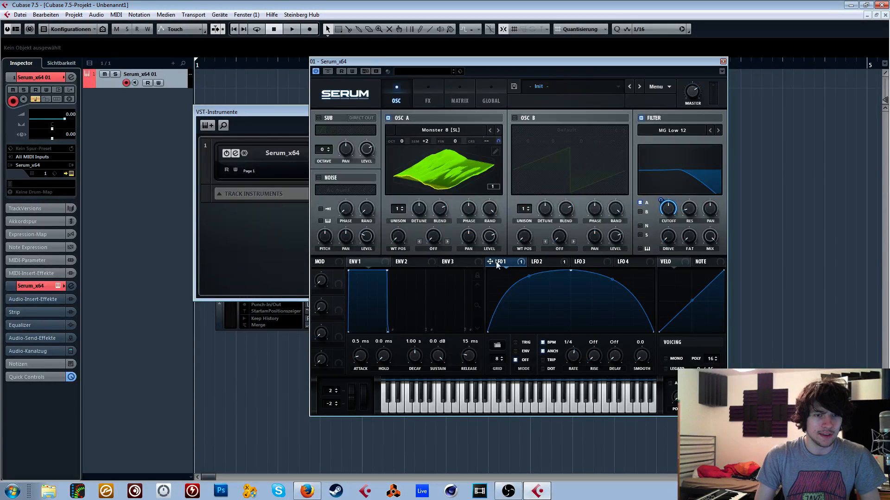
{"action": "left_click_drag", "start_coordinate": [496, 265], "coordinate": [396, 236]}
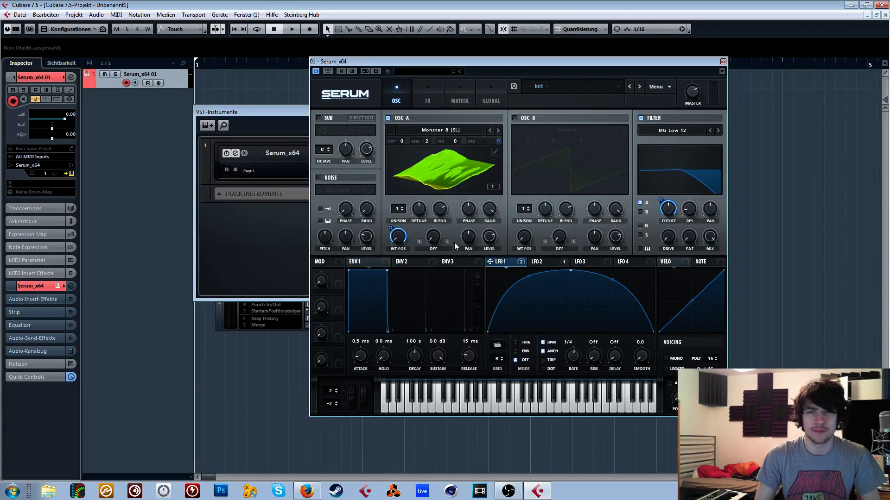
- Switch on OSC B and route it through the filter
{"action": "left_click", "coordinate": [514, 118]}
{"action": "left_click", "coordinate": [552, 131]}
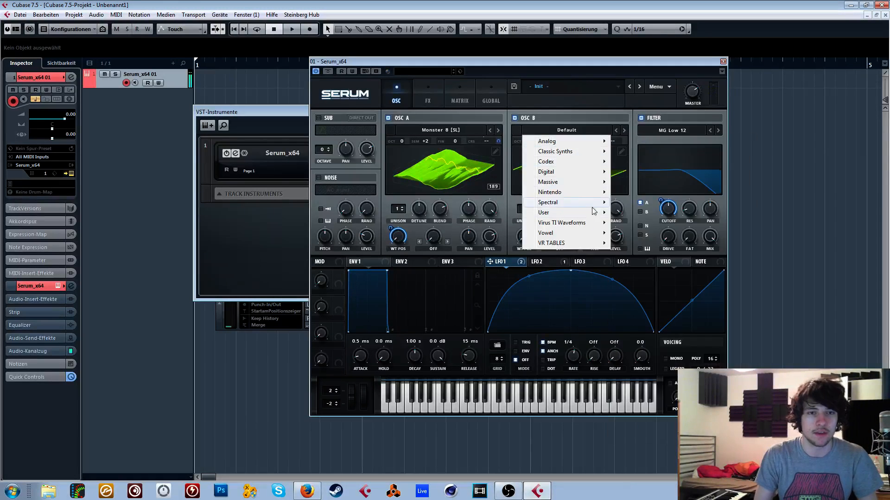
{"action": "mouse_move", "coordinate": [576, 193]}
{"action": "left_click", "coordinate": [659, 231]}
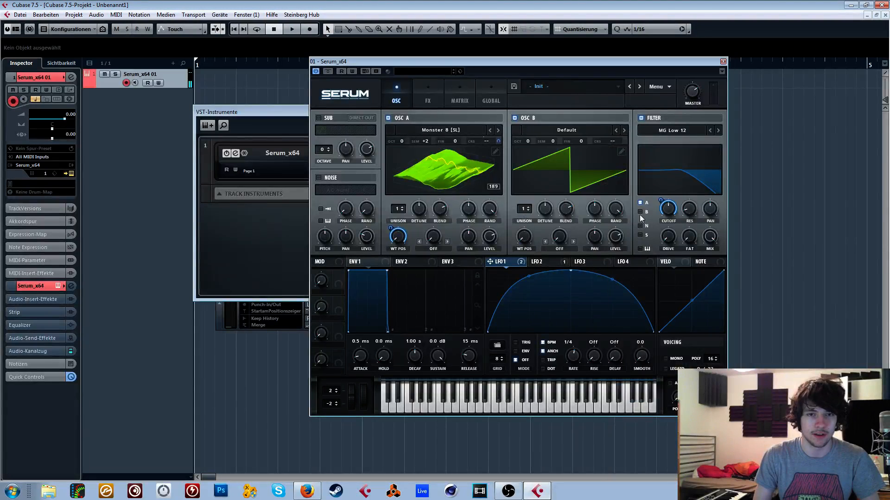
{"action": "left_click", "coordinate": [560, 131]}
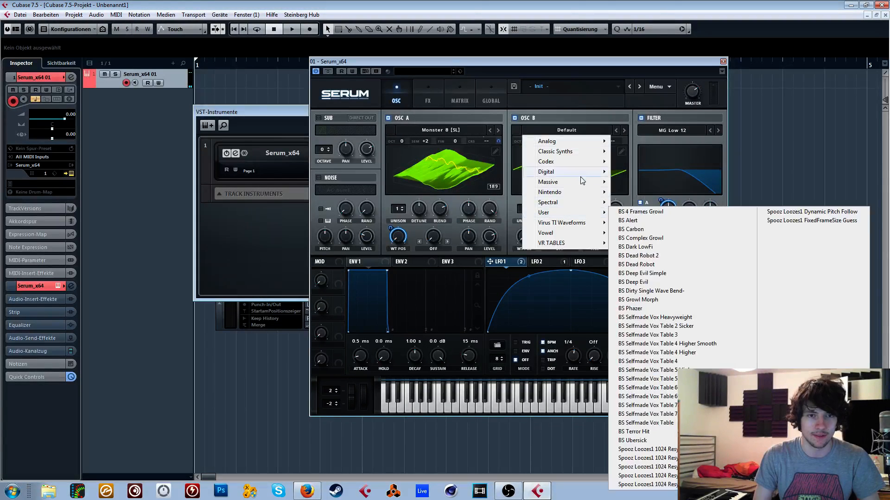
{"action": "left_click", "coordinate": [453, 177]}
{"action": "left_click", "coordinate": [485, 172]}
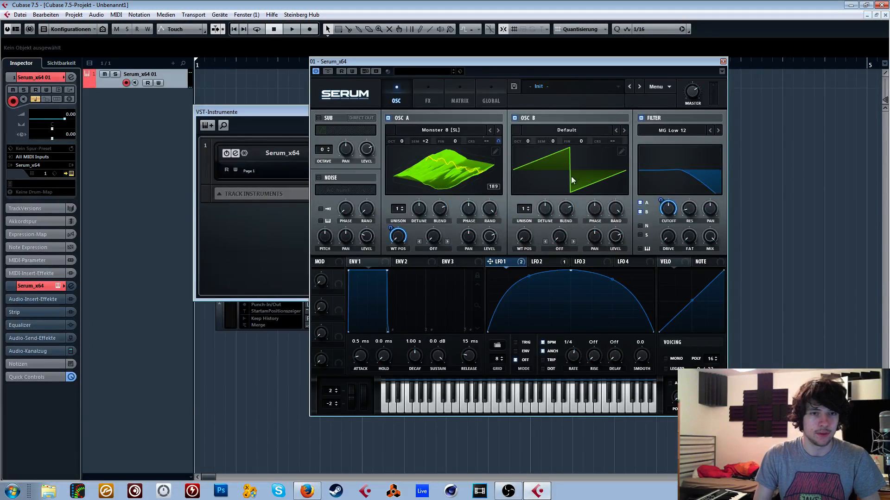
- Switch OSC B off and reduce LFO 1's modulation depth on OSC A's wavetable position
{"action": "left_click", "coordinate": [437, 167]}
{"action": "left_click", "coordinate": [437, 168]}
{"action": "left_click", "coordinate": [514, 118]}
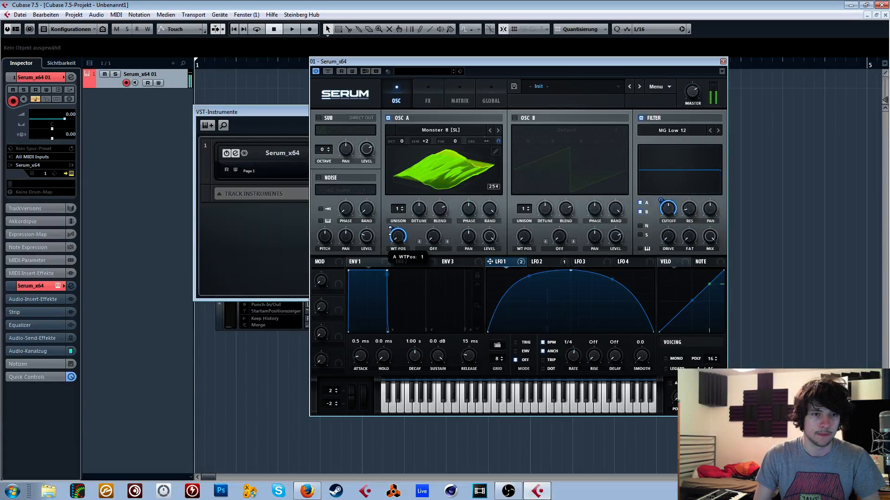
{"action": "left_click_drag", "start_coordinate": [391, 229], "coordinate": [388, 258]}
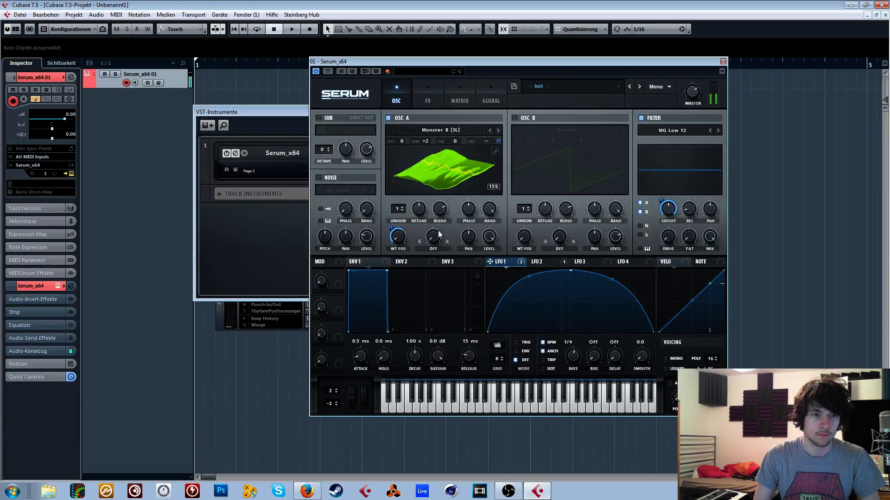
- Set LFO 1 to Trig mode with a rate of 1/8
{"action": "left_click", "coordinate": [553, 263]}
{"action": "left_click", "coordinate": [503, 263]}
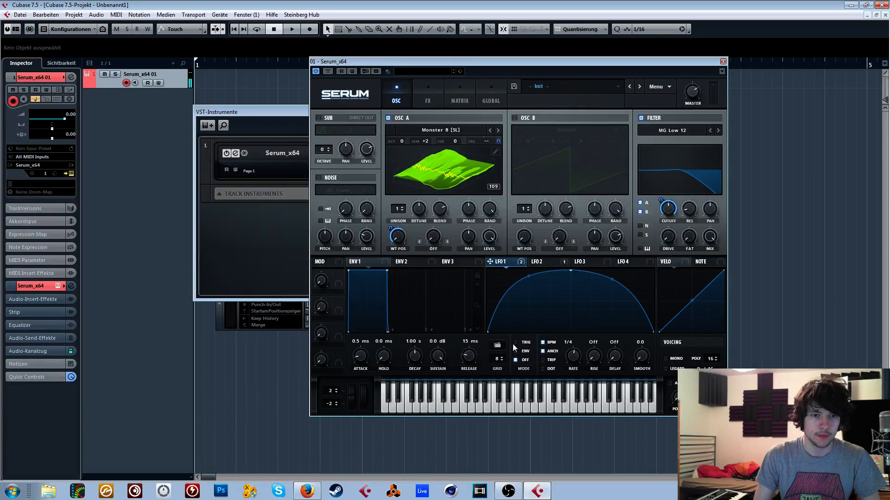
{"action": "left_click_drag", "start_coordinate": [566, 367], "coordinate": [574, 361]}
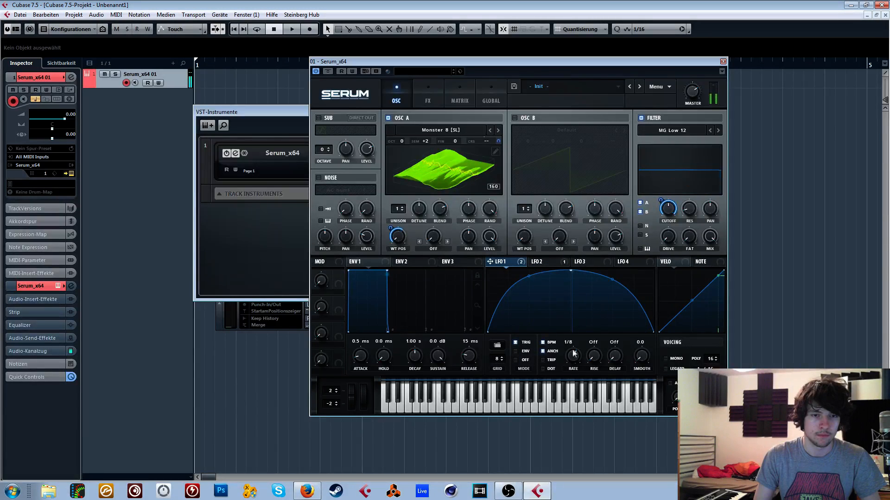
- Change OSC A's wavetable to Monster 5 [SL] and apply a Bend - warp to it
{"action": "left_click", "coordinate": [544, 263]}
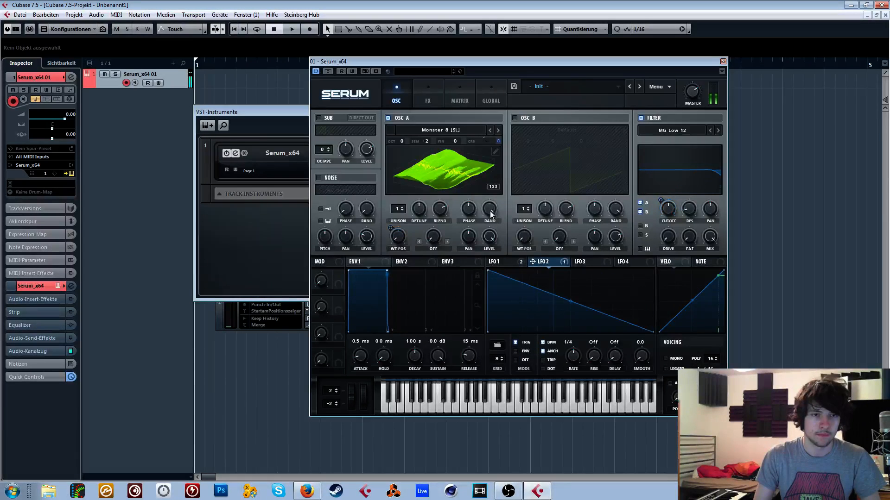
{"action": "left_click", "coordinate": [490, 130]}
{"action": "left_click", "coordinate": [490, 130]}
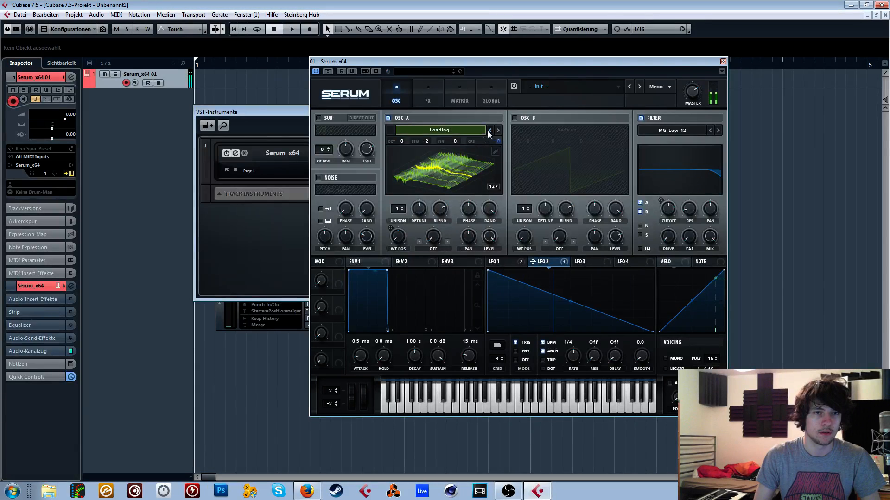
{"action": "left_click", "coordinate": [433, 249]}
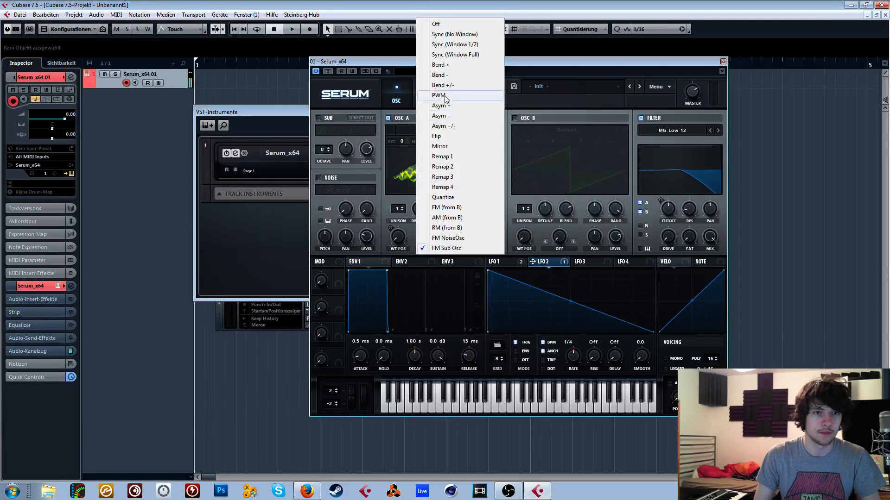
{"action": "left_click", "coordinate": [431, 72]}
{"action": "left_click_drag", "start_coordinate": [433, 236], "coordinate": [440, 212]}
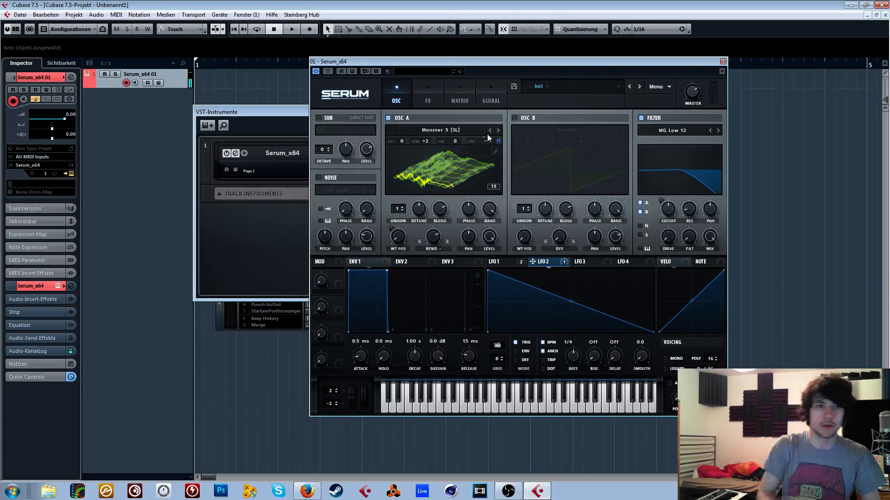
- Switch on OSC B and load the Spectral wavetable Monster 9 [SL] into it
{"action": "left_click", "coordinate": [514, 118]}
{"action": "left_click", "coordinate": [560, 129]}
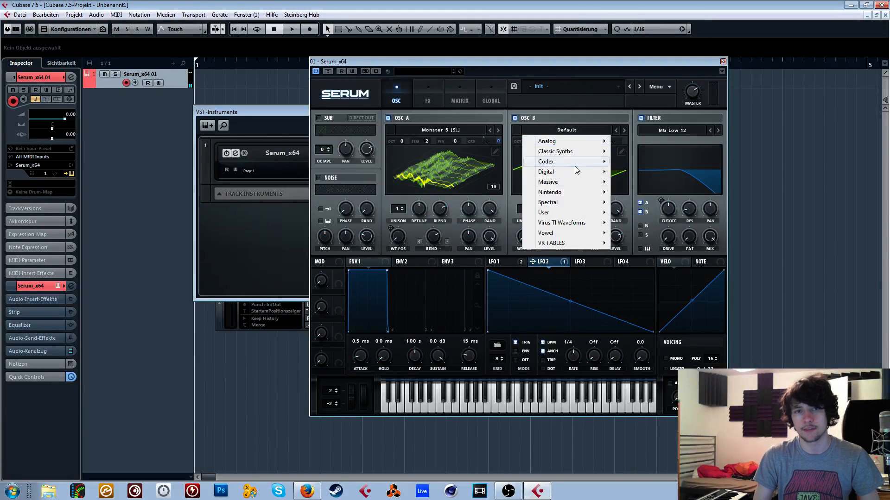
{"action": "mouse_move", "coordinate": [585, 184]}
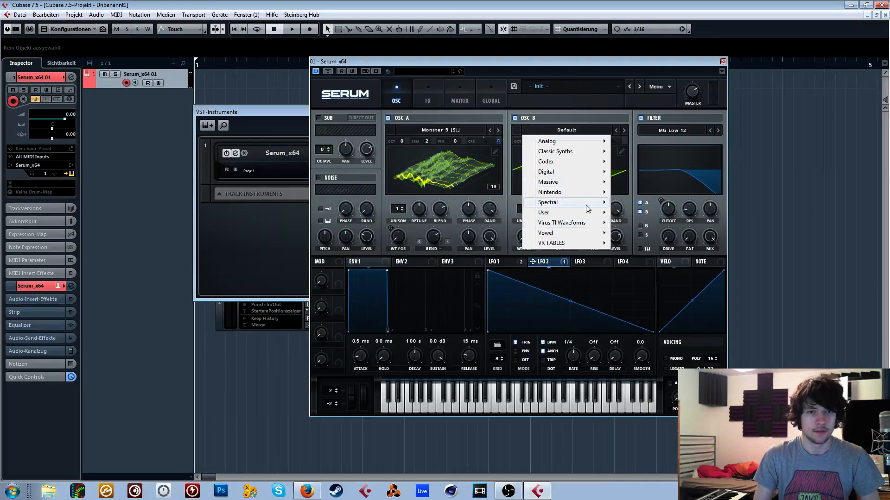
{"action": "mouse_move", "coordinate": [593, 205]}
{"action": "left_click", "coordinate": [649, 324]}
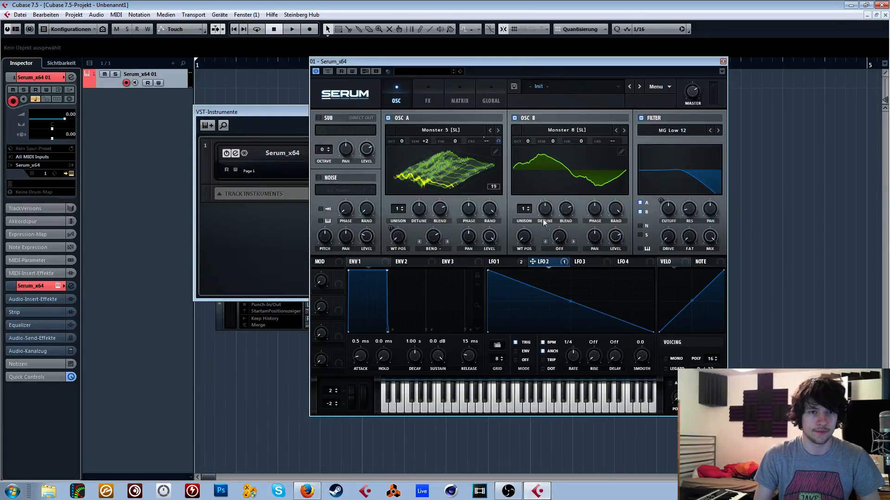
{"action": "left_click", "coordinate": [624, 130]}
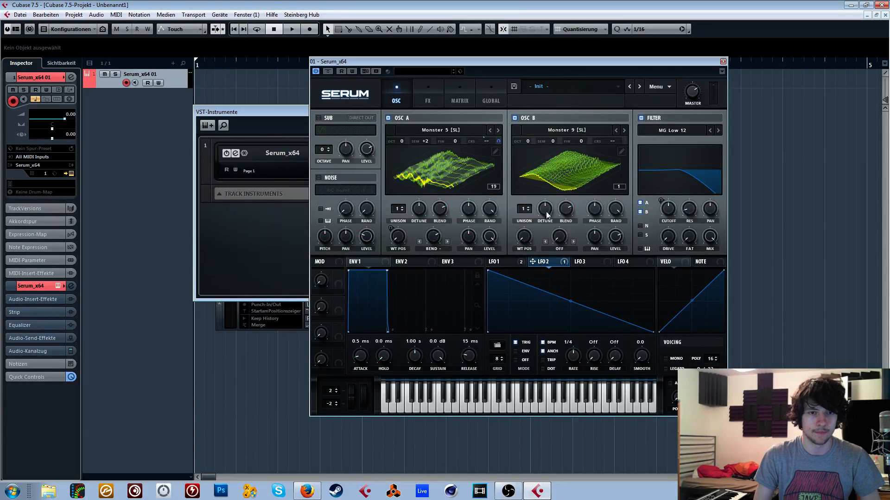
- Set OSC B's unison to 16 voices and modulate its wavetable position with LFO 1
{"action": "left_click_drag", "start_coordinate": [526, 210], "coordinate": [527, 186]}
{"action": "left_click", "coordinate": [388, 118]}
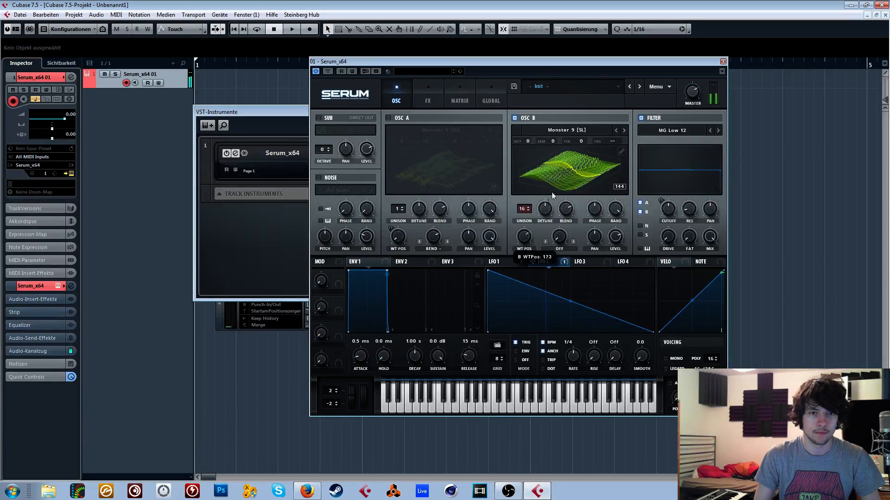
{"action": "left_click", "coordinate": [514, 264]}
{"action": "left_click_drag", "start_coordinate": [523, 238], "coordinate": [523, 237]}
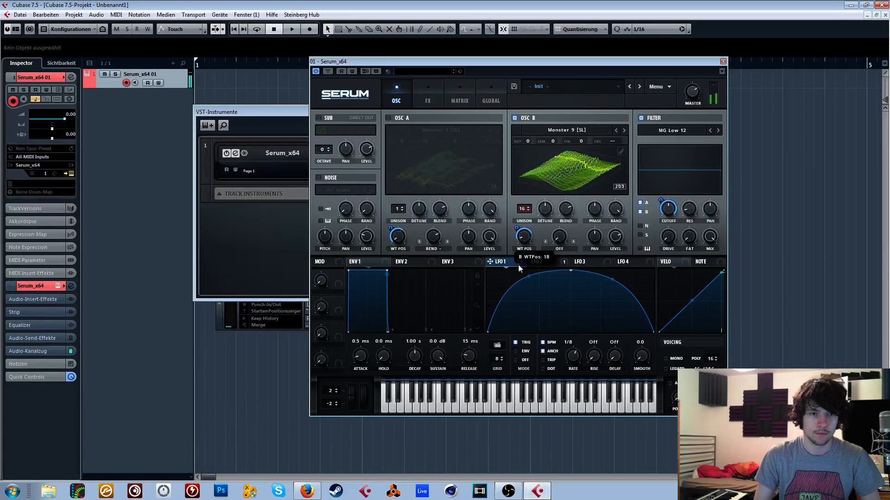
{"action": "left_click", "coordinate": [400, 117]}
{"action": "left_click", "coordinate": [421, 94]}
{"action": "left_click", "coordinate": [401, 95]}
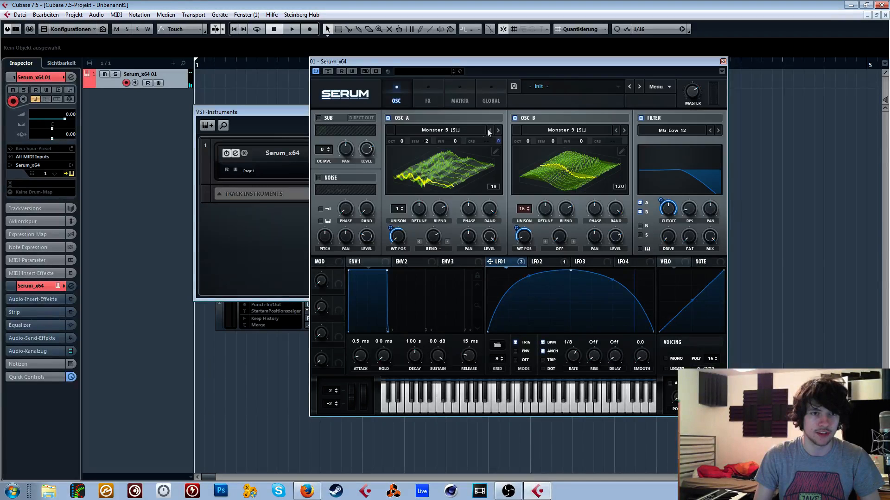
- Transpose OSC B by +2 semitones and modulate its coarse pitch with LFO 2, using a slight amount like OSC A's
{"action": "left_click", "coordinate": [543, 261]}
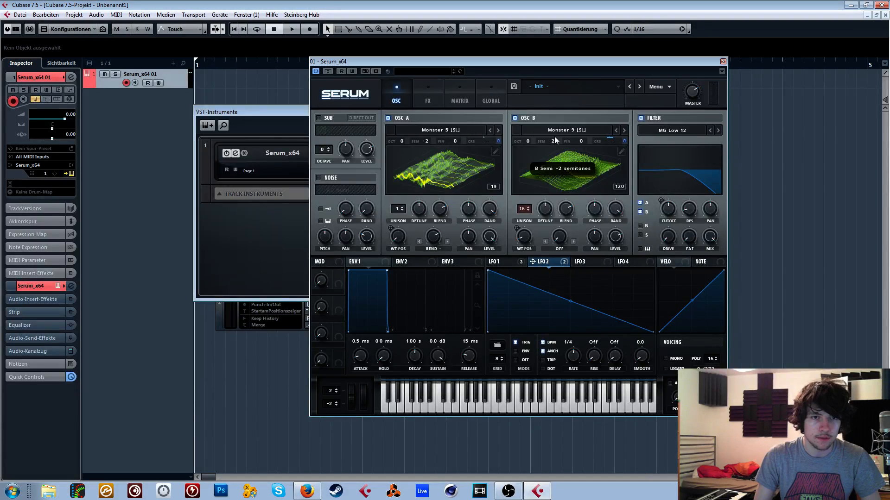
{"action": "left_click", "coordinate": [459, 95]}
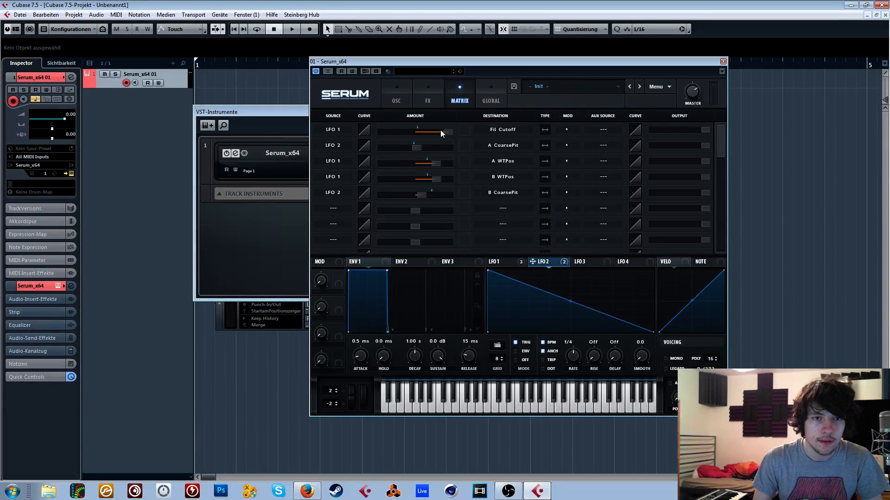
{"action": "left_click", "coordinate": [415, 149]}
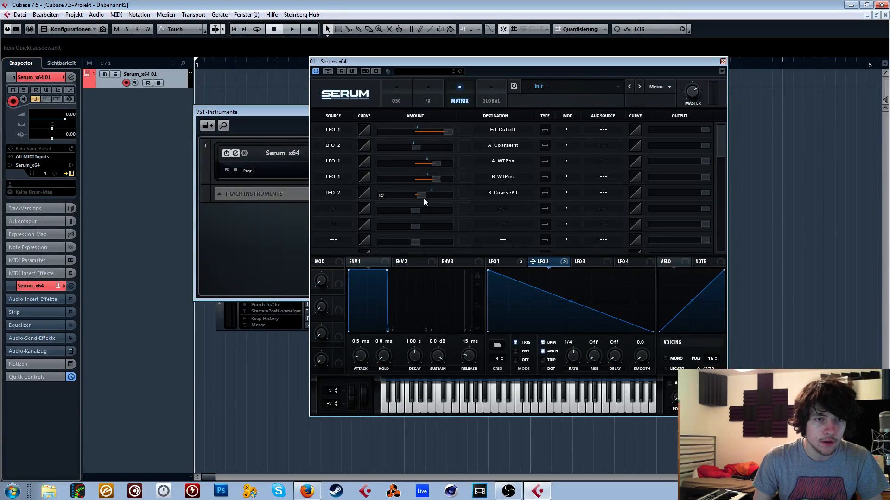
{"action": "left_click_drag", "start_coordinate": [423, 197], "coordinate": [423, 196]}
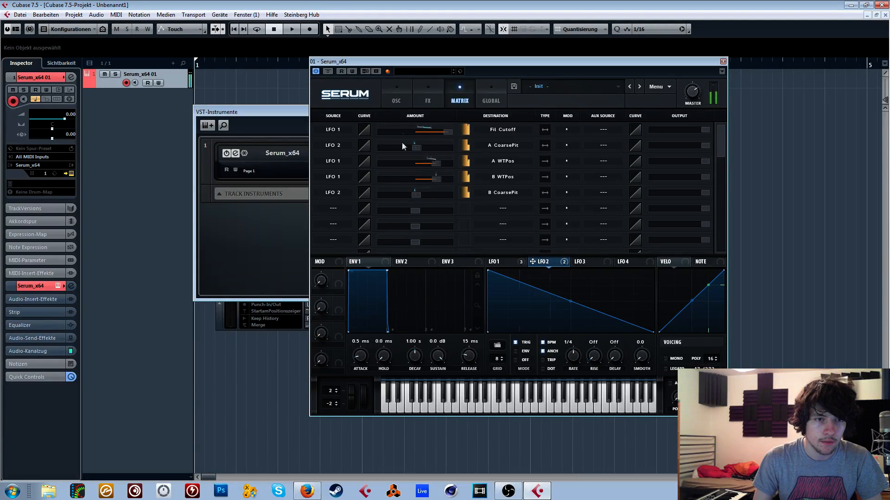
- Switch OSC A off and change OSC B's wavetable to Phase Werb [SL]
{"action": "left_click", "coordinate": [397, 94]}
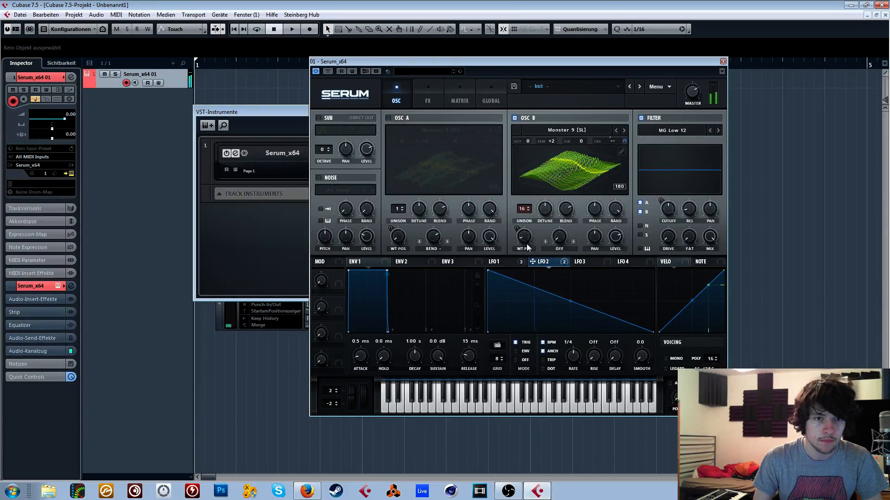
{"action": "left_click", "coordinate": [624, 131]}
{"action": "left_click", "coordinate": [624, 131]}
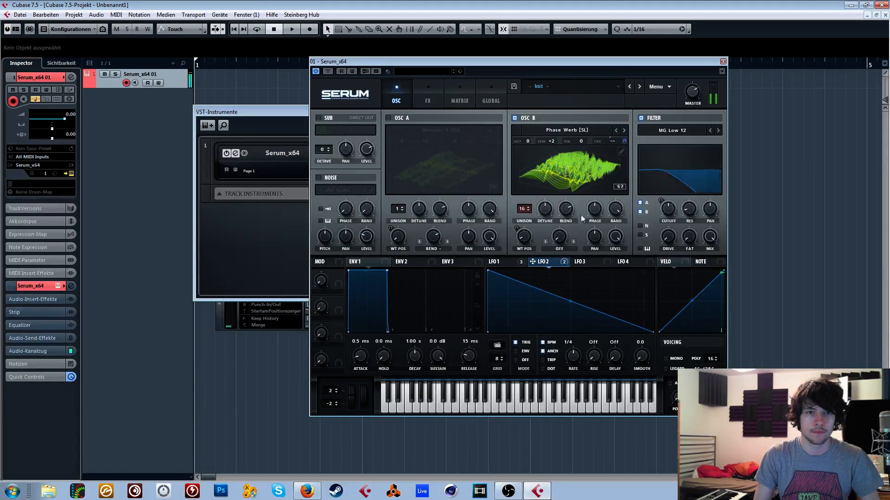
- Set OSC B's warp to Bend - with LFO 1 modulating its amount, and switch OSC A back on
{"action": "left_click", "coordinate": [561, 249]}
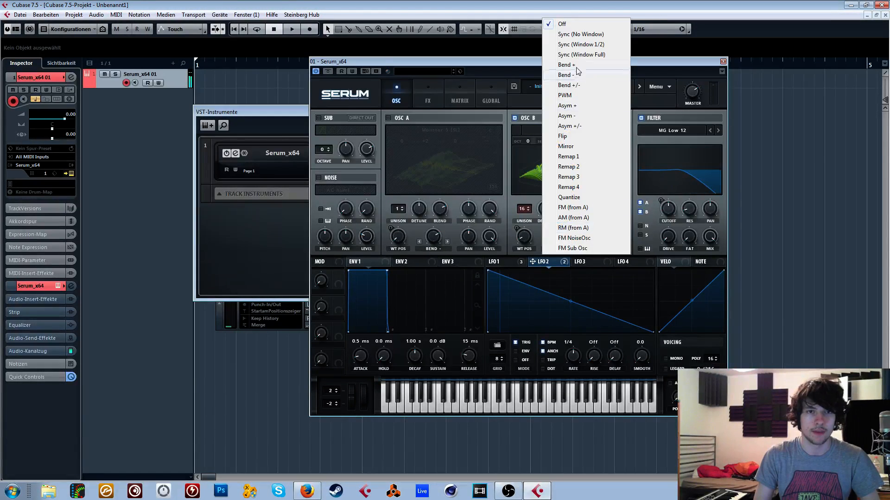
{"action": "left_click", "coordinate": [577, 73]}
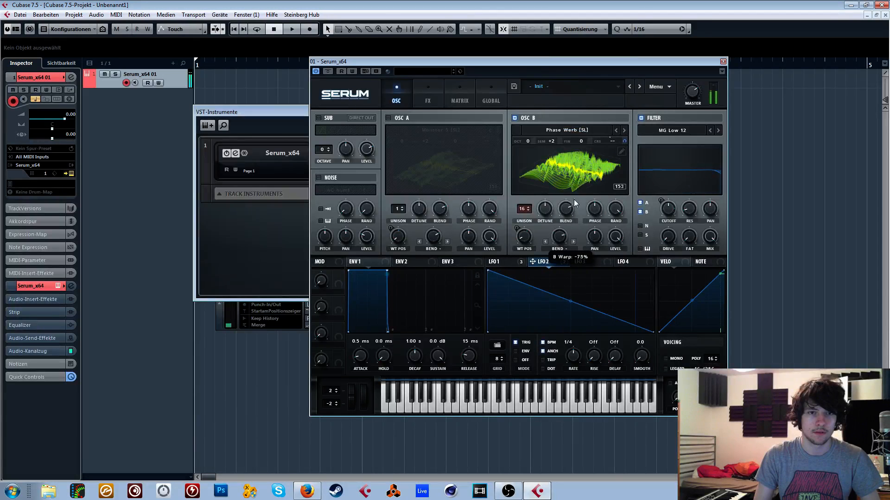
{"action": "left_click", "coordinate": [503, 262]}
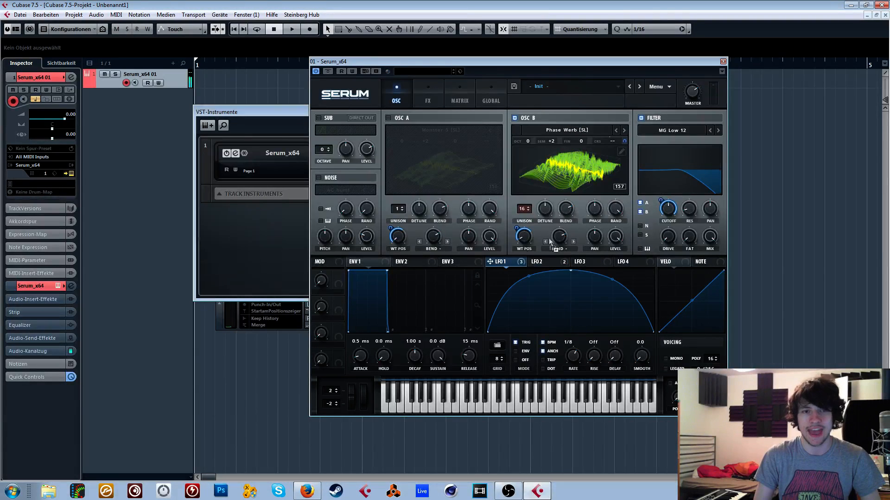
{"action": "mouse_move", "coordinate": [548, 238]}
{"action": "left_mouse_down"}
{"action": "mouse_move", "coordinate": [558, 237]}
{"action": "mouse_move", "coordinate": [551, 262]}
{"action": "mouse_move", "coordinate": [551, 234]}
{"action": "mouse_move", "coordinate": [560, 237]}
{"action": "left_mouse_up"}
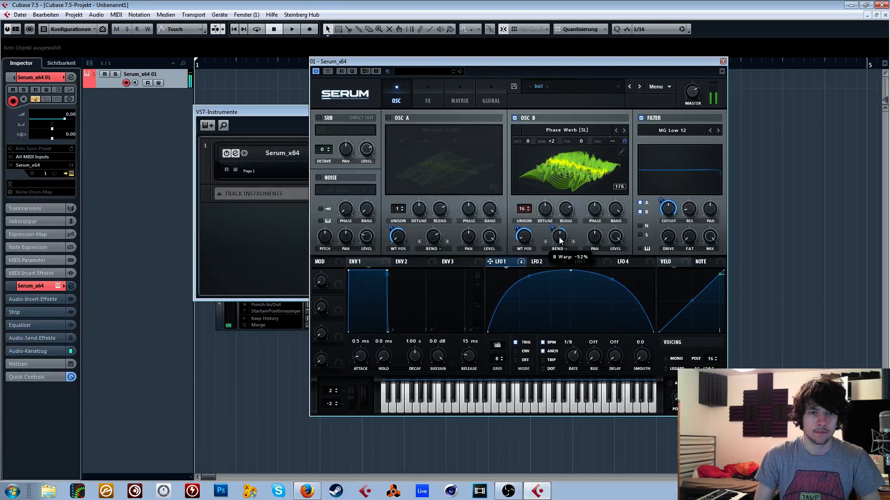
{"action": "left_click", "coordinate": [391, 118]}
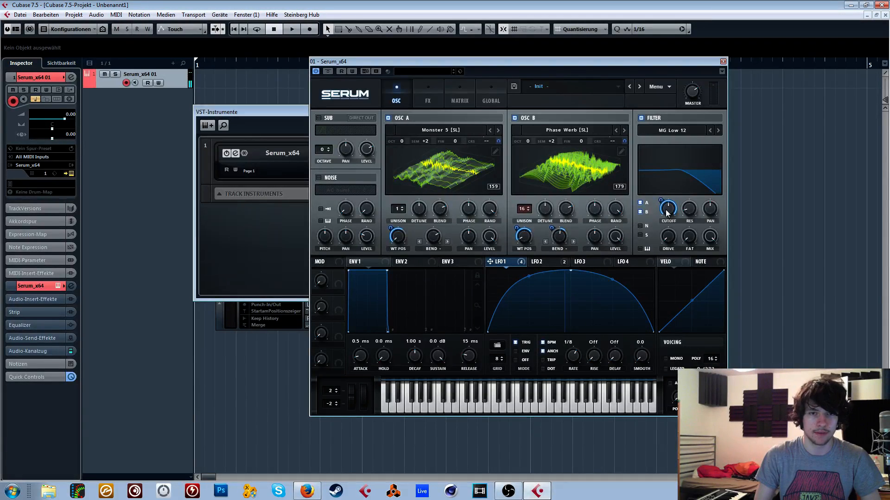
- Change the filter type to Phs 48- and modulate the filter mix with LFO 1
{"action": "left_click", "coordinate": [672, 130]}
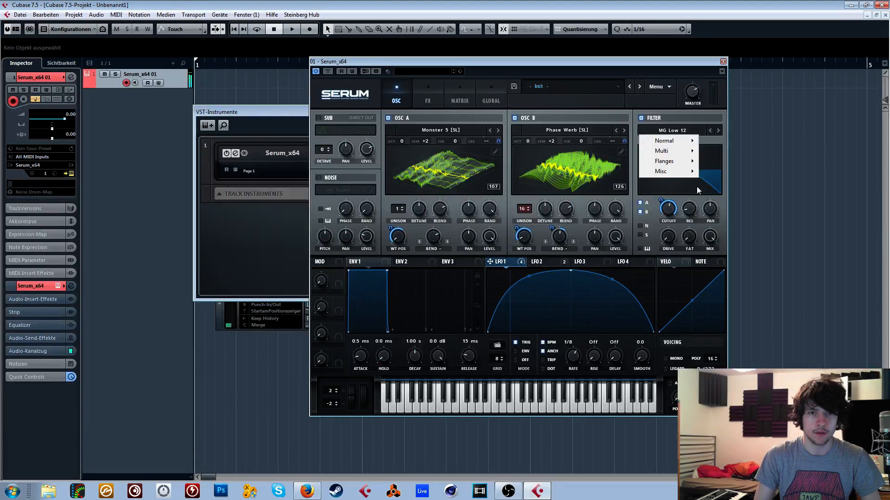
{"action": "mouse_move", "coordinate": [668, 161]}
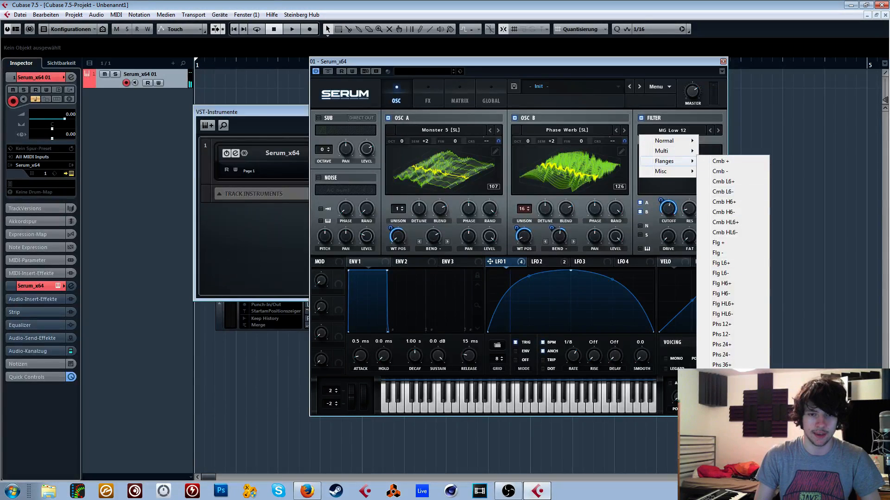
{"action": "left_click", "coordinate": [722, 406]}
{"action": "left_click", "coordinate": [710, 132]}
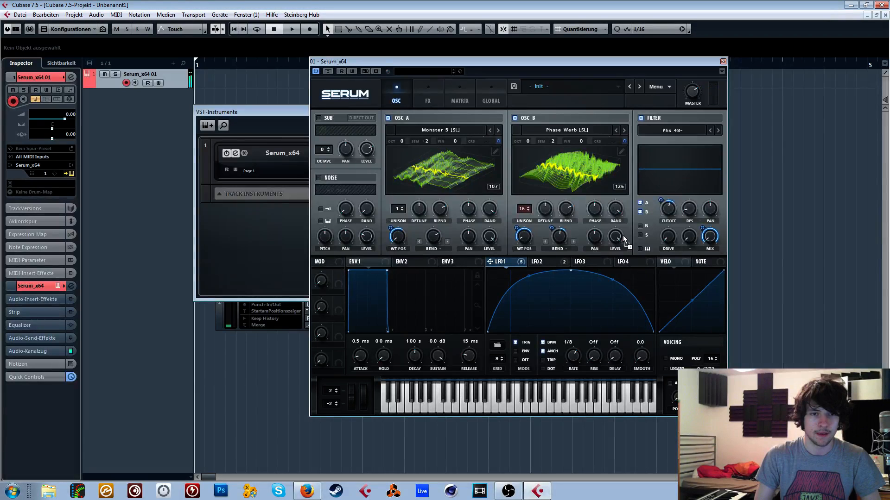
- Modulate the levels of OSC B and OSC A with LFO 1
{"action": "left_click_drag", "start_coordinate": [623, 236], "coordinate": [616, 237]}
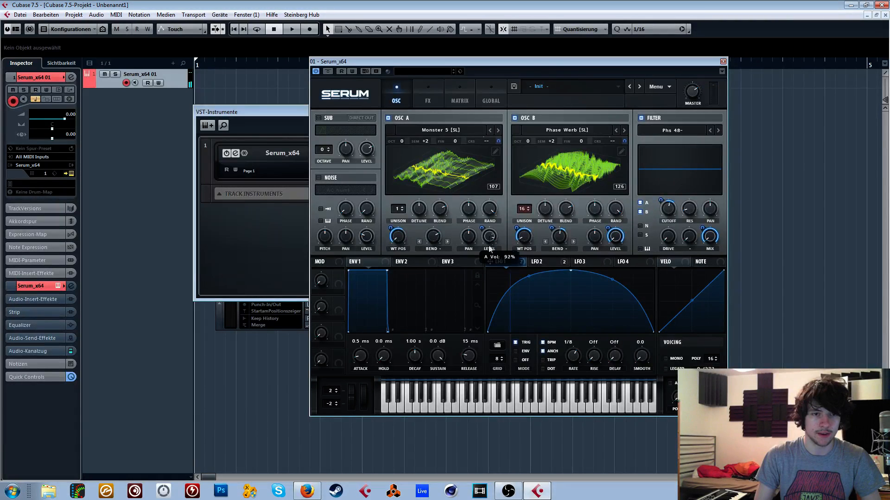
{"action": "left_click_drag", "start_coordinate": [489, 249], "coordinate": [489, 250]}
{"action": "left_click", "coordinate": [543, 262]}
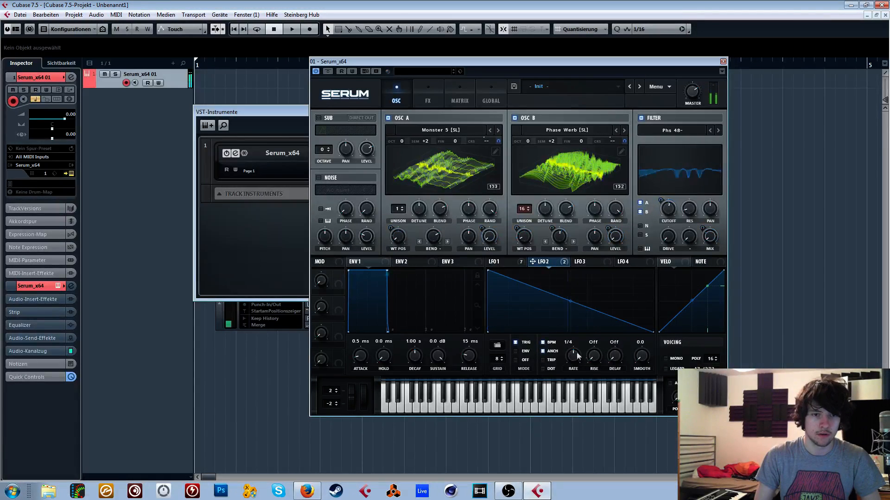
- Adjust OSC A's Bend warp to about -83% and change LFO 1's modulation amount on OSC B's level
{"action": "left_click", "coordinate": [500, 262]}
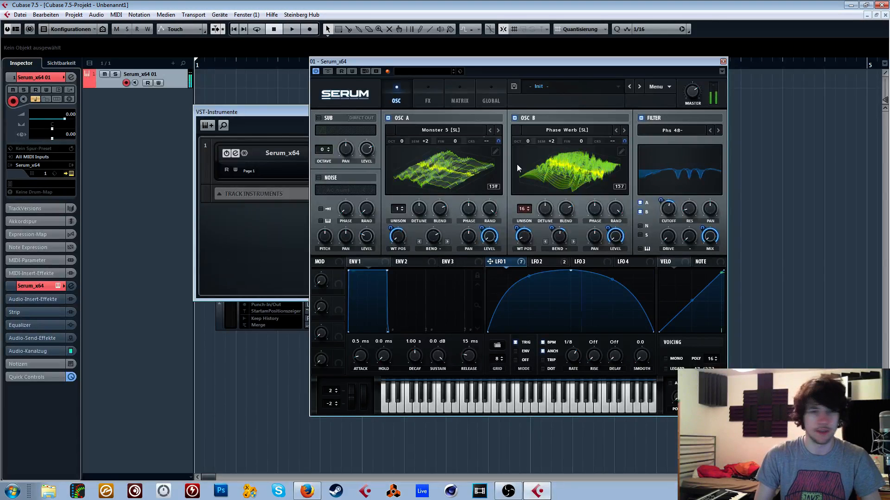
{"action": "mouse_move", "coordinate": [437, 238]}
{"action": "left_mouse_down"}
{"action": "mouse_move", "coordinate": [441, 215]}
{"action": "mouse_move", "coordinate": [442, 227]}
{"action": "left_mouse_up"}
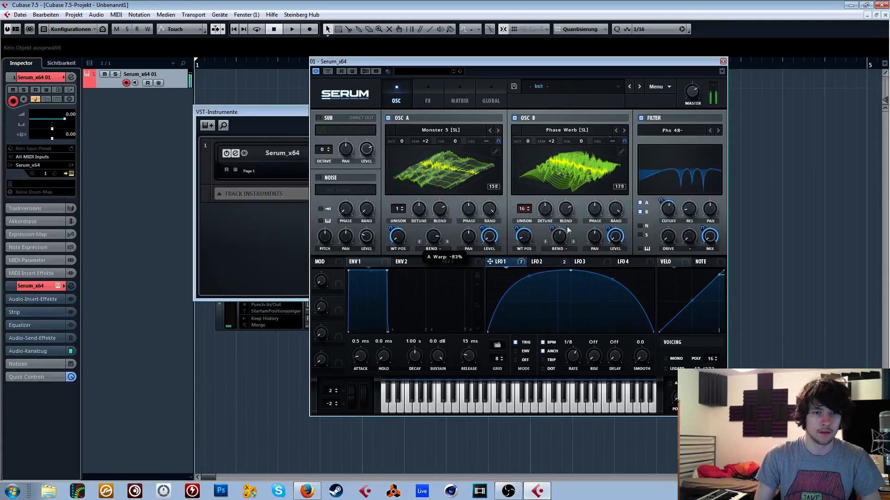
{"action": "left_click_drag", "start_coordinate": [607, 228], "coordinate": [608, 254]}
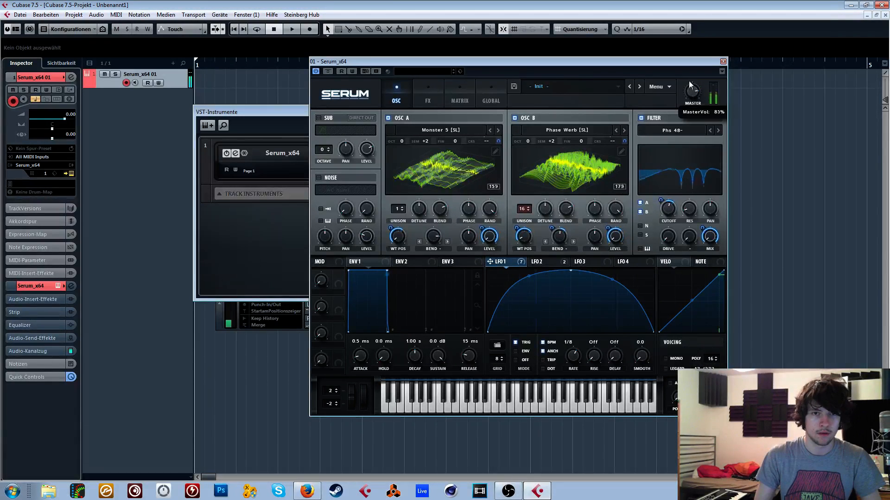
- Enable the Hyper/Dimension and Compressor effects, switch the compressor to Multiband and raise its gain
{"action": "left_click", "coordinate": [429, 91]}
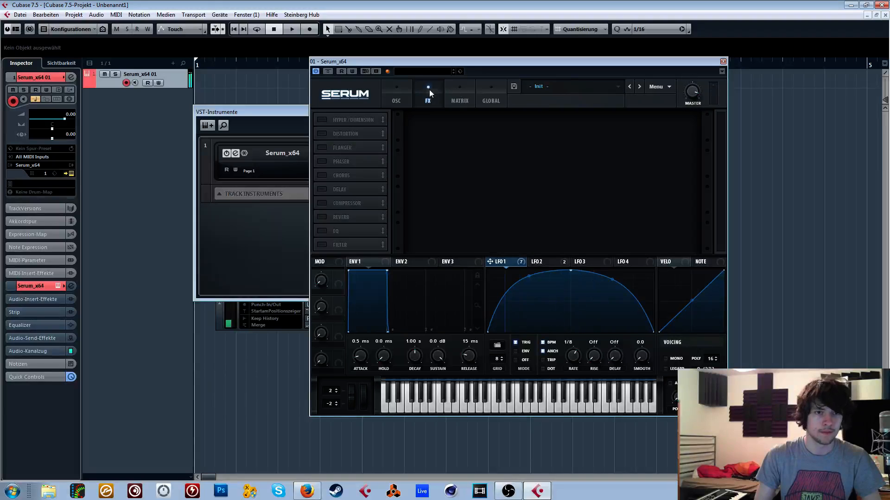
{"action": "left_click", "coordinate": [321, 120]}
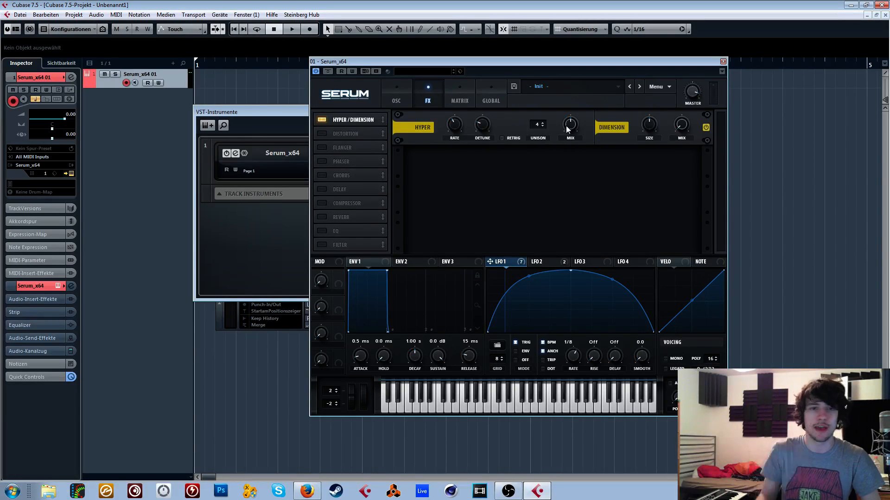
{"action": "left_click", "coordinate": [379, 204]}
{"action": "left_click", "coordinate": [593, 175]}
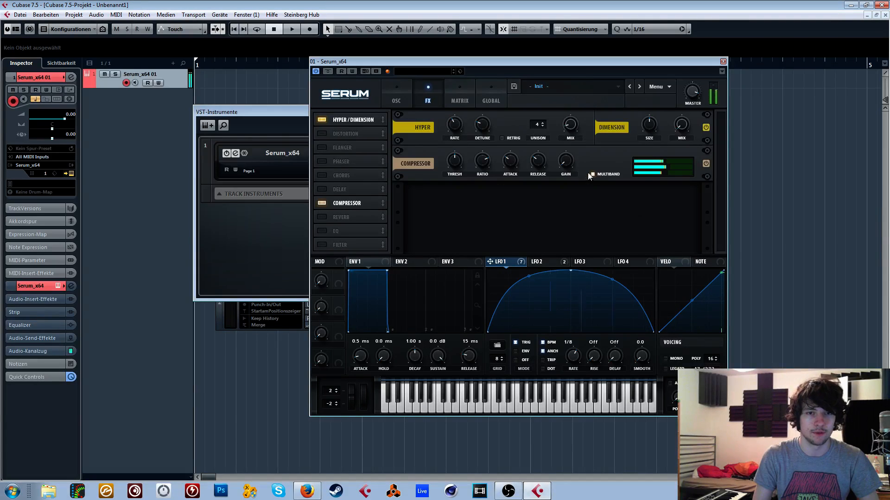
{"action": "left_click_drag", "start_coordinate": [565, 160], "coordinate": [570, 145]}
- Enable the Phaser effect, modulating its depth with LFO 2 and its mix with LFO 1
{"action": "left_click", "coordinate": [320, 162]}
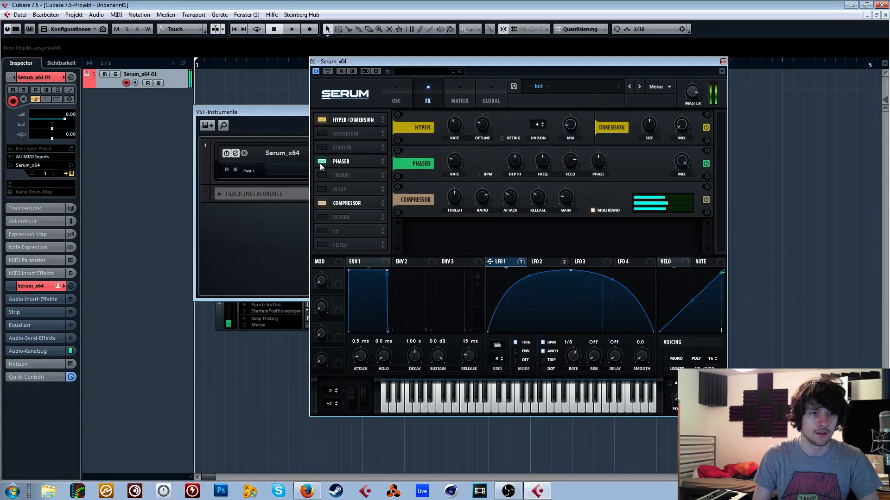
{"action": "left_click", "coordinate": [552, 262]}
{"action": "left_click_drag", "start_coordinate": [532, 262], "coordinate": [514, 161]}
{"action": "left_click", "coordinate": [494, 262]}
{"action": "left_click_drag", "start_coordinate": [490, 262], "coordinate": [684, 117]}
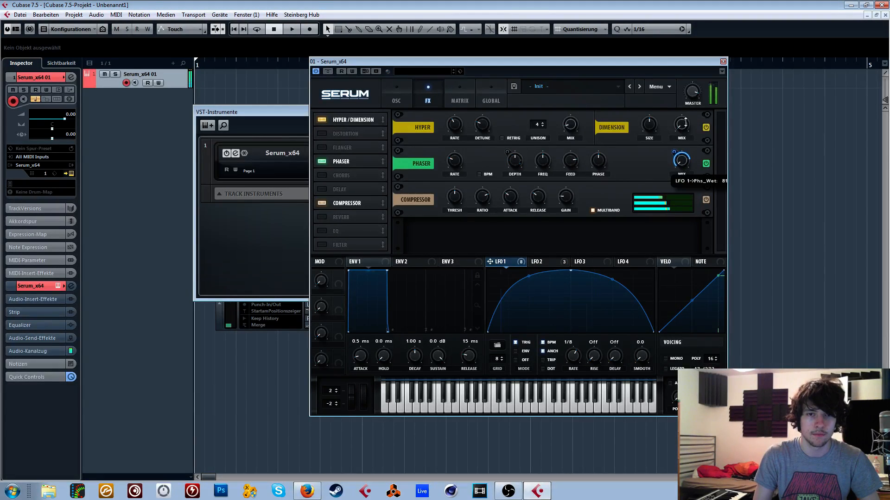
- Fine-tune LFO 2's modulation amount on the phaser depth and lower the phaser's rate
{"action": "left_click", "coordinate": [542, 262]}
{"action": "left_click_drag", "start_coordinate": [508, 157], "coordinate": [507, 152]}
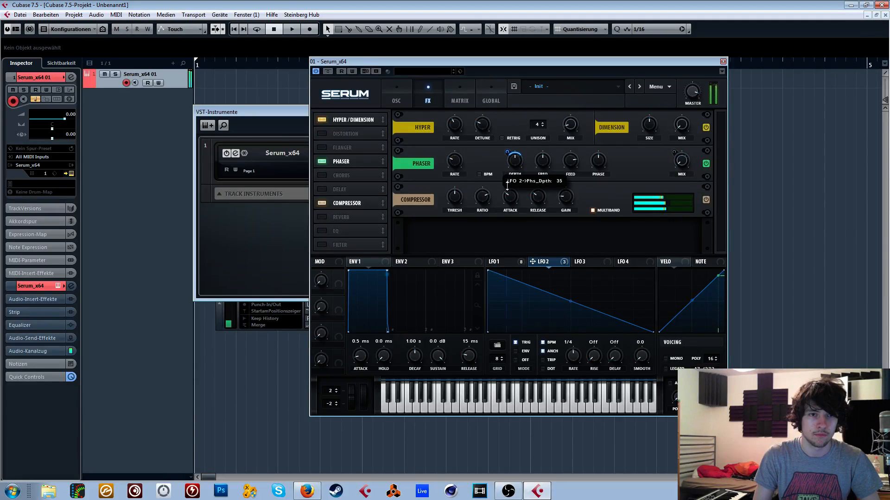
{"action": "left_click_drag", "start_coordinate": [456, 162], "coordinate": [456, 179]}
{"action": "left_click_drag", "start_coordinate": [508, 152], "coordinate": [507, 156]}
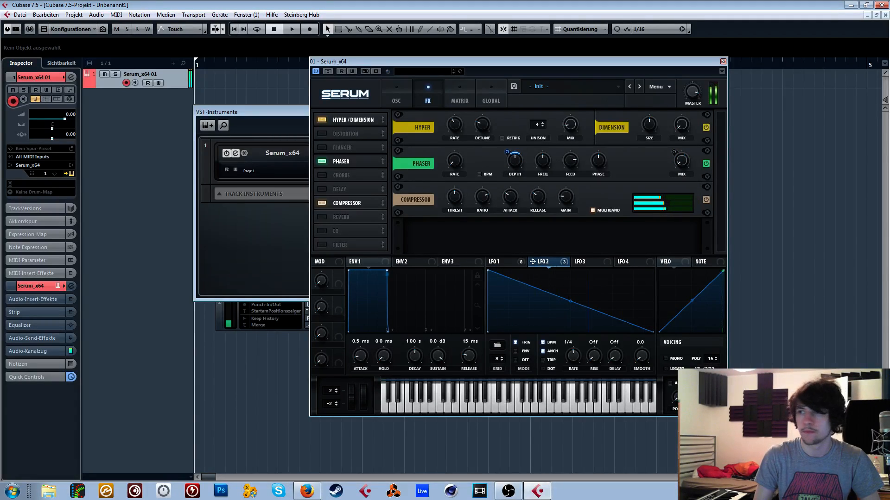
{"action": "key", "text": "alt+Tab"}
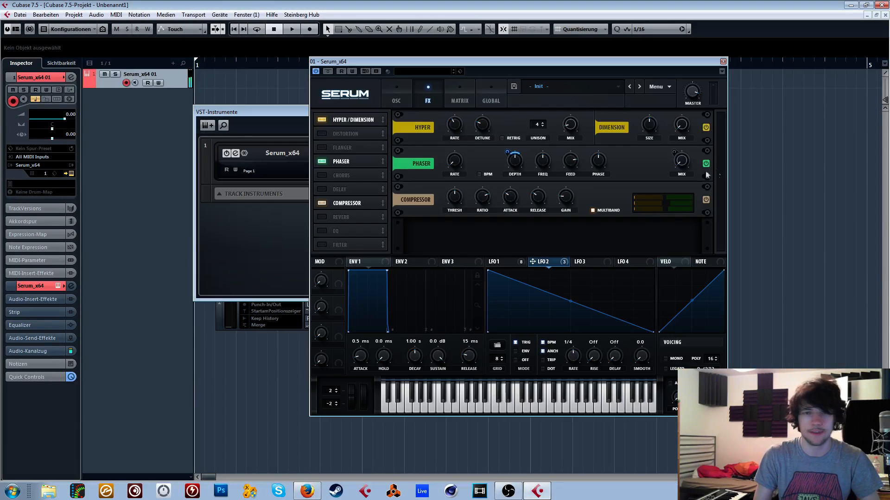
{"action": "key", "text": "alt+Tab"}
- Switch on the SUB oscillator with Direct Out and modulate its level with LFO 1
{"action": "left_click", "coordinate": [502, 263]}
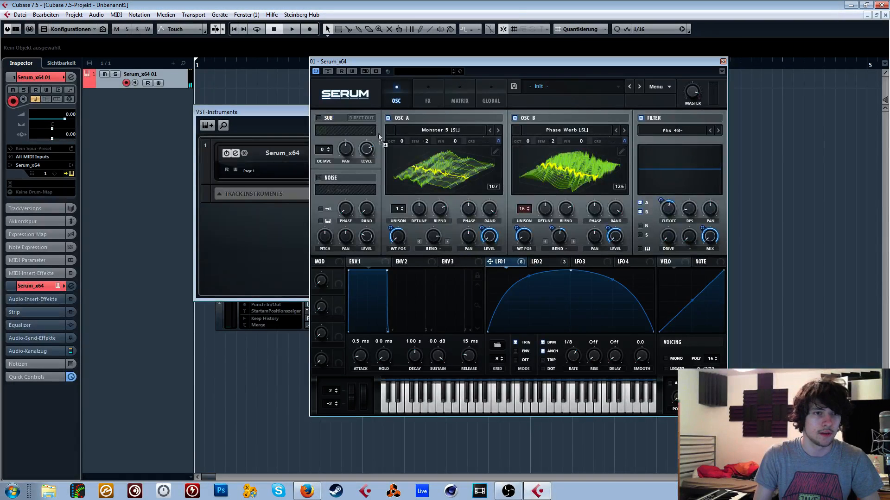
{"action": "left_click_drag", "start_coordinate": [379, 133], "coordinate": [366, 111]}
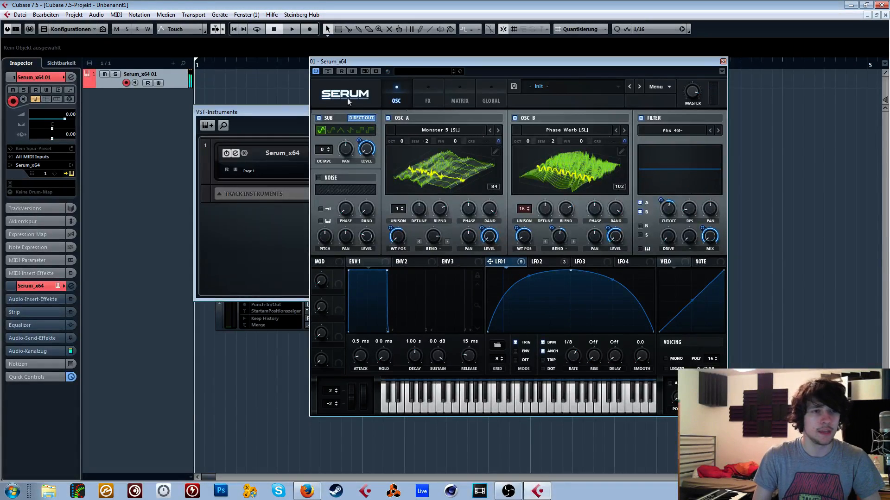
- Remove all modulators from the coarse pitch of OSC A and OSC B
{"action": "right_click", "coordinate": [480, 143]}
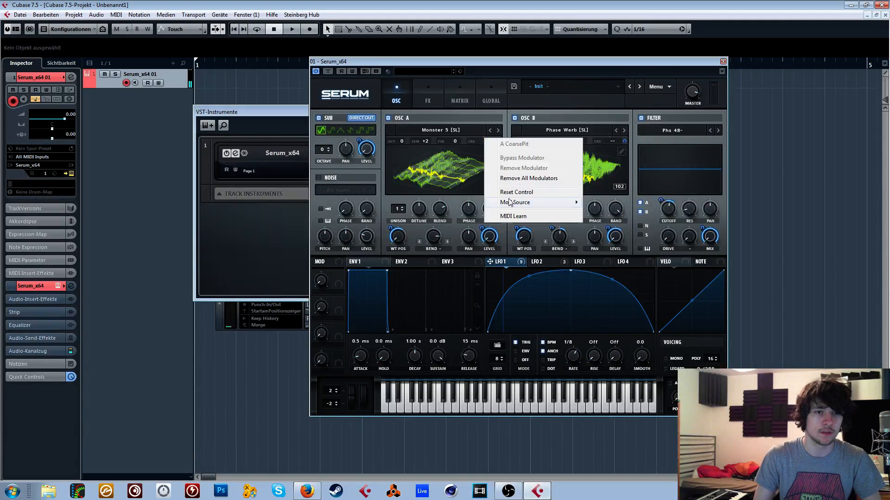
{"action": "left_click", "coordinate": [510, 203]}
{"action": "right_click", "coordinate": [612, 140]}
{"action": "left_click", "coordinate": [645, 179]}
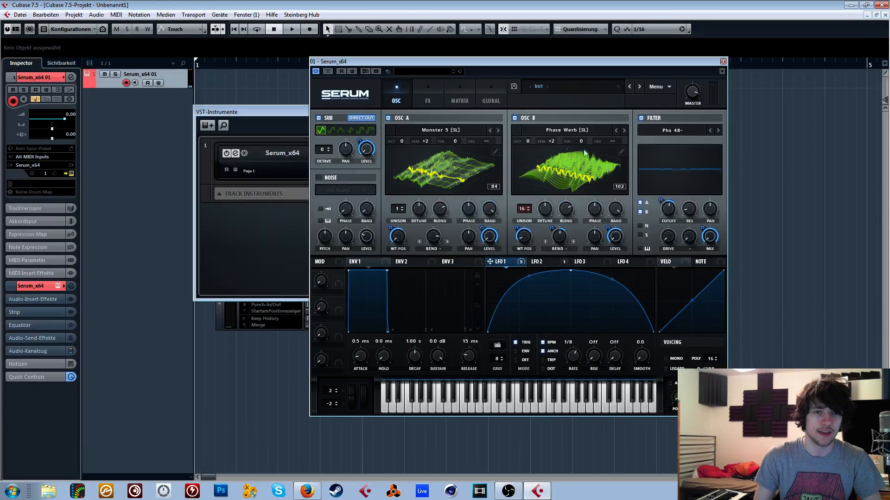
- Add a modulation matrix entry that routes LFO 2 to Mast.Tun with a very small amount
{"action": "left_click", "coordinate": [458, 90]}
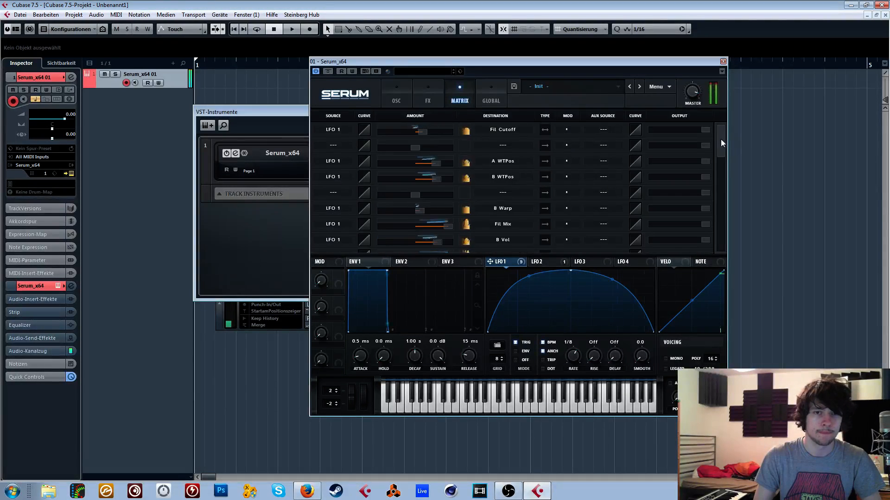
{"action": "left_click_drag", "start_coordinate": [721, 139], "coordinate": [722, 179]}
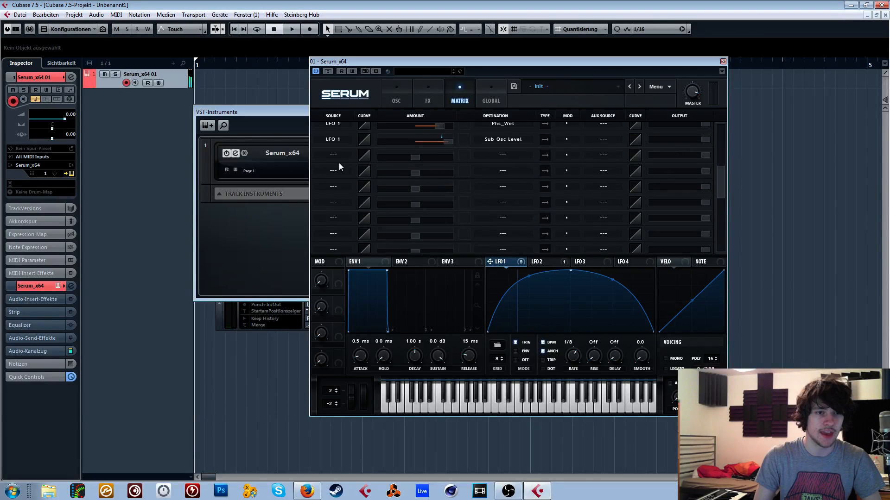
{"action": "left_click", "coordinate": [342, 158]}
{"action": "left_click", "coordinate": [345, 197]}
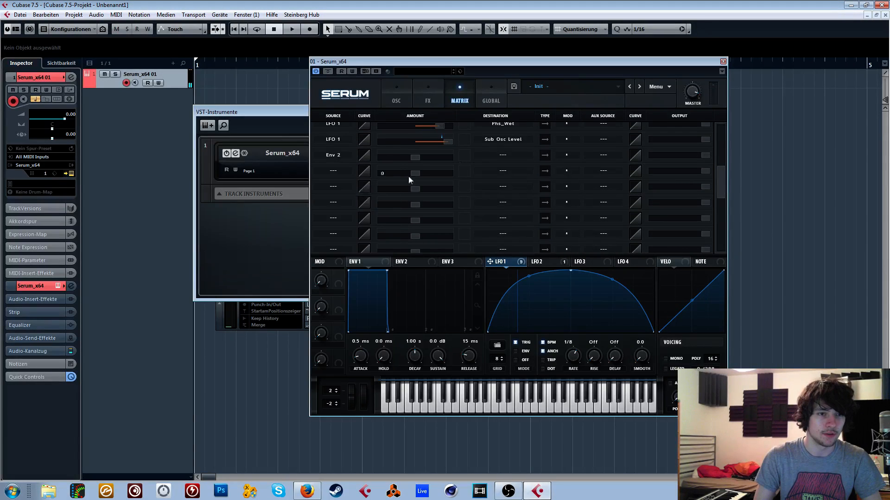
{"action": "left_click", "coordinate": [497, 156]}
{"action": "mouse_move", "coordinate": [528, 240]}
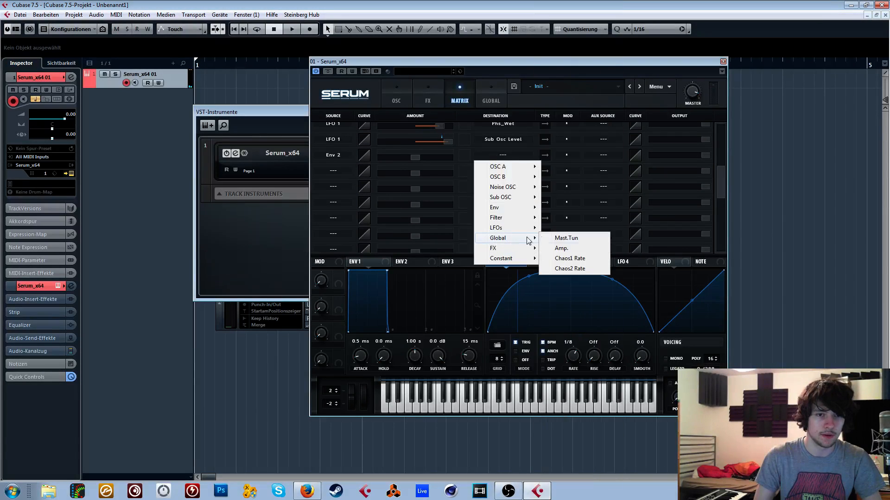
{"action": "left_click", "coordinate": [579, 241]}
{"action": "left_click_drag", "start_coordinate": [430, 159], "coordinate": [416, 160]}
{"action": "left_click", "coordinate": [340, 158]}
{"action": "left_click", "coordinate": [344, 229]}
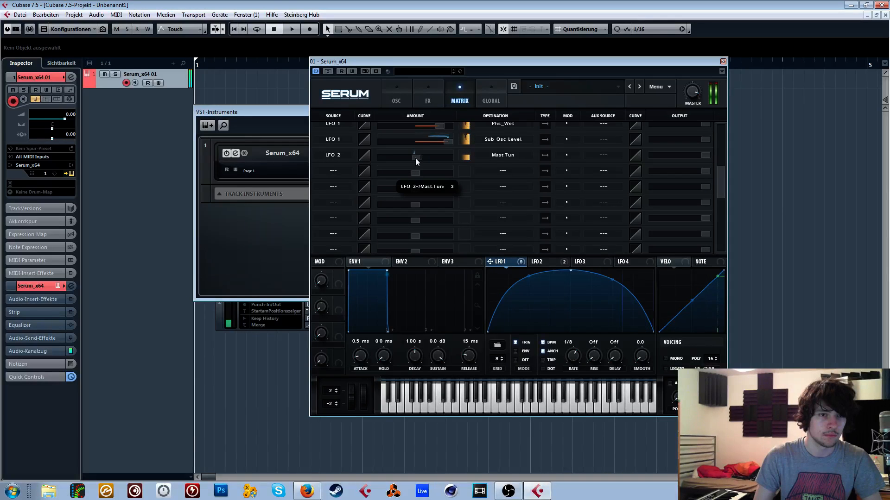
- Audition neighbouring wavetables for OSC A, such as Monster 2 [SL], and return to Monster 5 [SL]
{"action": "left_click", "coordinate": [404, 92]}
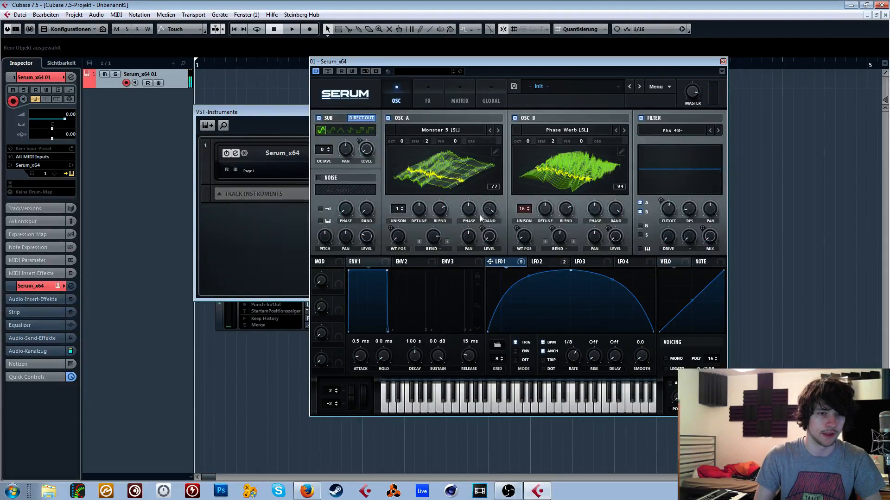
{"action": "left_click", "coordinate": [491, 130]}
{"action": "left_click", "coordinate": [491, 130]}
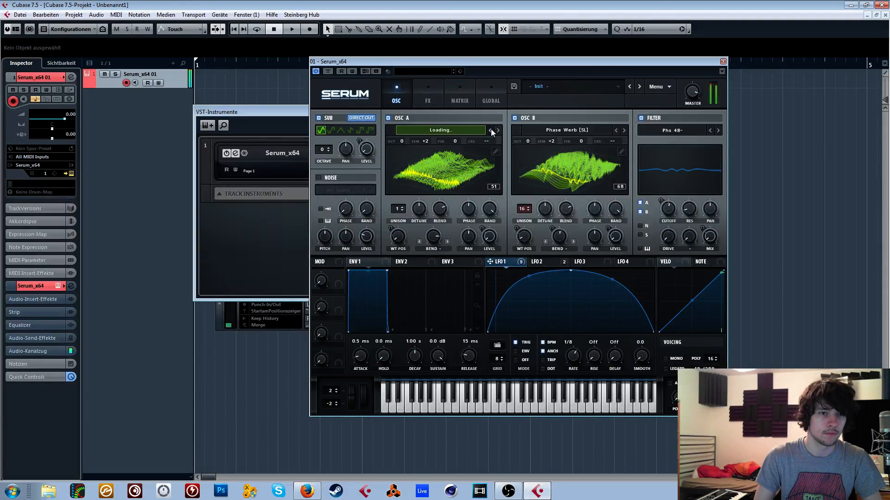
{"action": "left_click", "coordinate": [492, 131]}
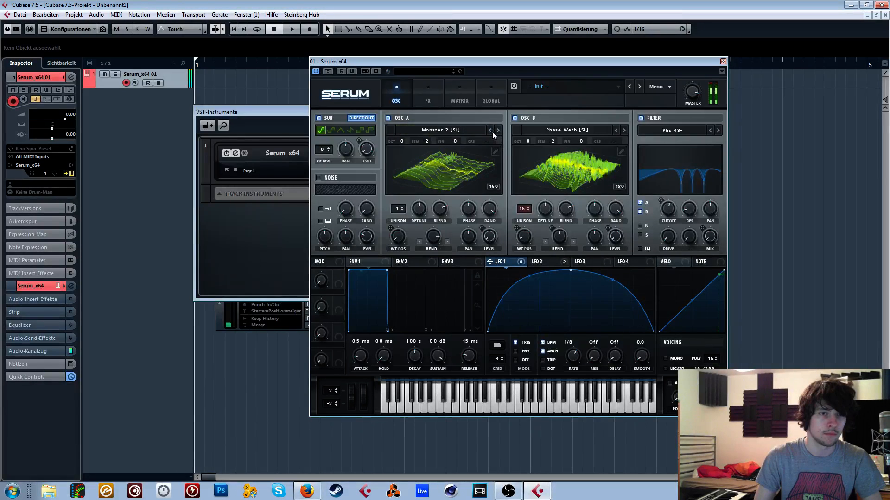
{"action": "left_click", "coordinate": [492, 132]}
{"action": "left_click", "coordinate": [499, 132]}
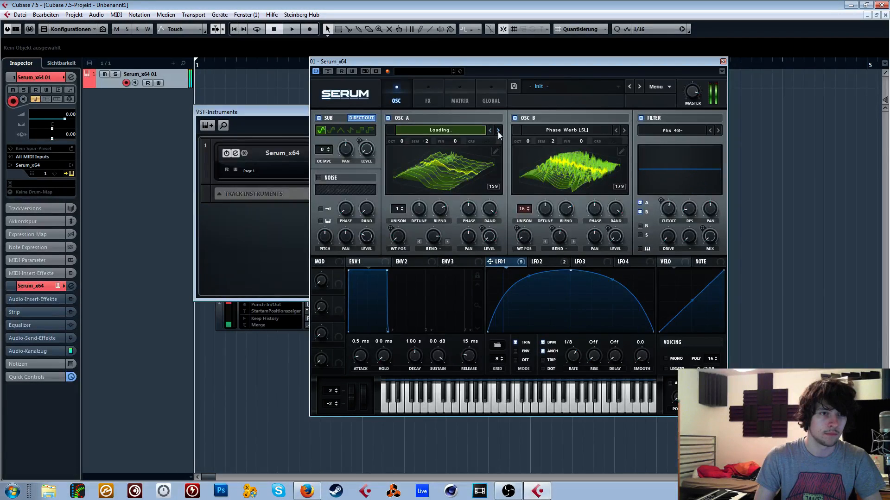
{"action": "left_click", "coordinate": [498, 132]}
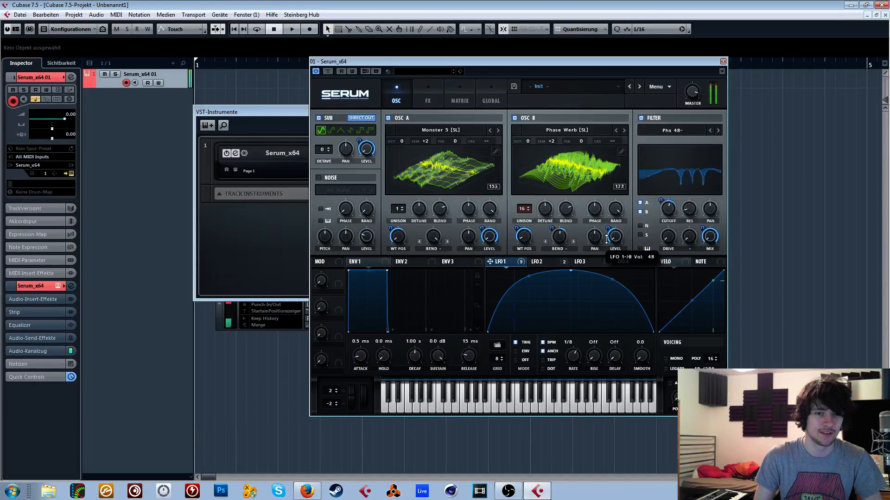
- Readjust the phaser's depth modulation from LFO 2 and modulate the phaser's frequency with LFO 2 as well
{"action": "left_click", "coordinate": [441, 95]}
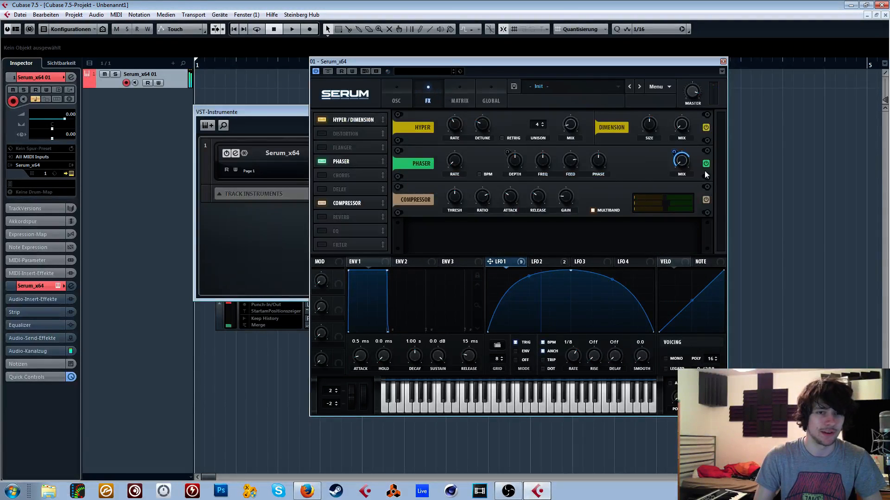
{"action": "left_click", "coordinate": [537, 262]}
{"action": "left_click_drag", "start_coordinate": [507, 152], "coordinate": [508, 157]}
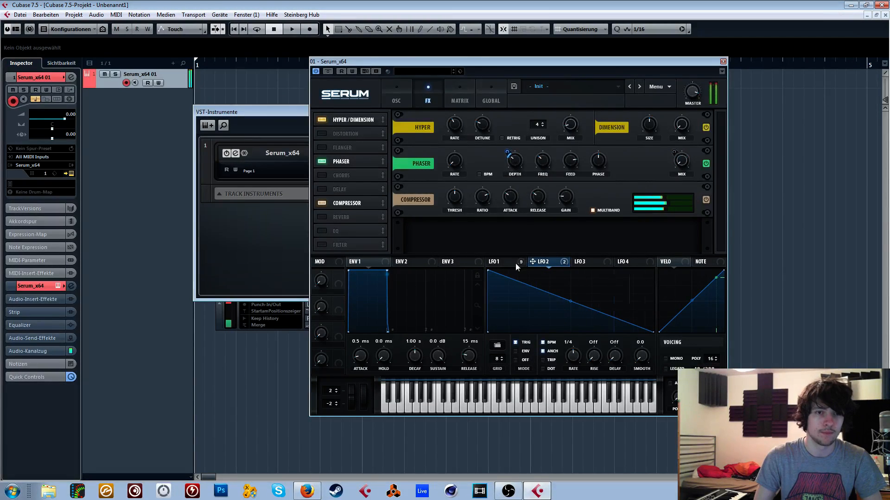
{"action": "left_click_drag", "start_coordinate": [533, 261], "coordinate": [541, 160]}
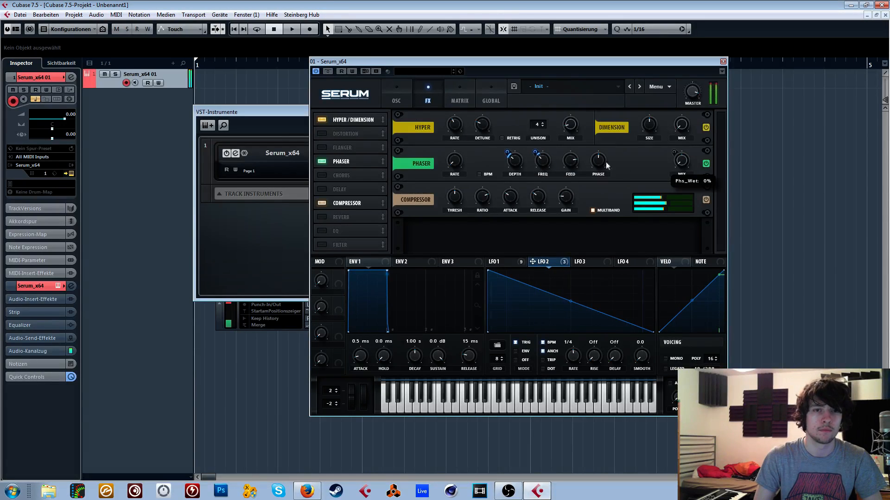
- Return to the oscillator page, show LFO 1 and set its rate to 1/4
{"action": "left_click", "coordinate": [396, 99]}
{"action": "left_click", "coordinate": [499, 261]}
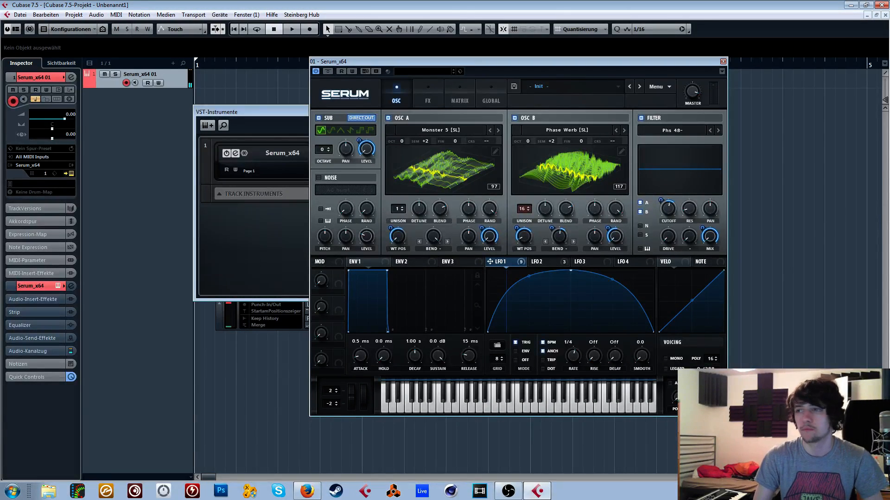
{"action": "key", "text": "alt+Tab"}
{"action": "key", "text": "alt+Tab"}
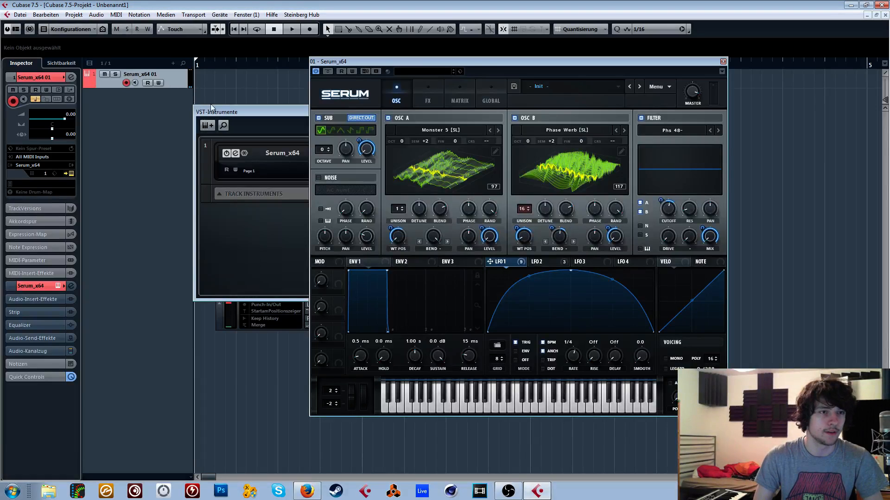
- Load the effect chain preset Vocodex Serum Chain into the Serum track's audio insert effects
{"action": "left_click", "coordinate": [35, 299]}
{"action": "left_click", "coordinate": [70, 299]}
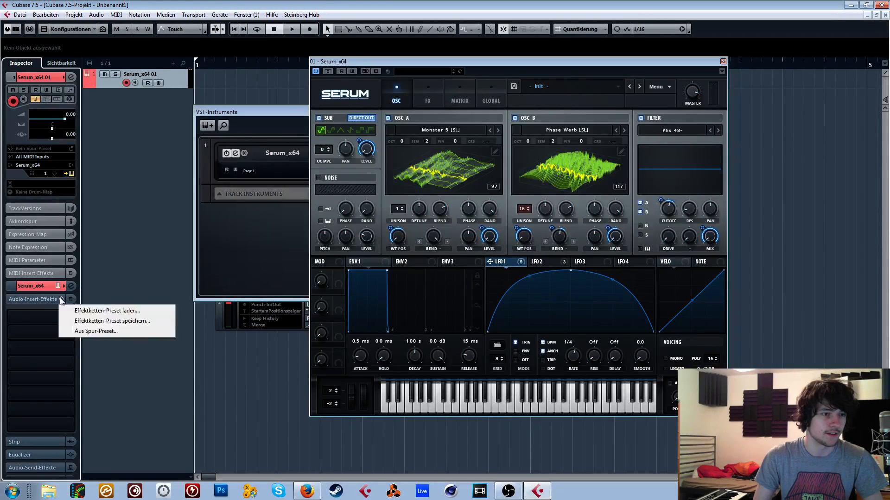
{"action": "left_click", "coordinate": [93, 308]}
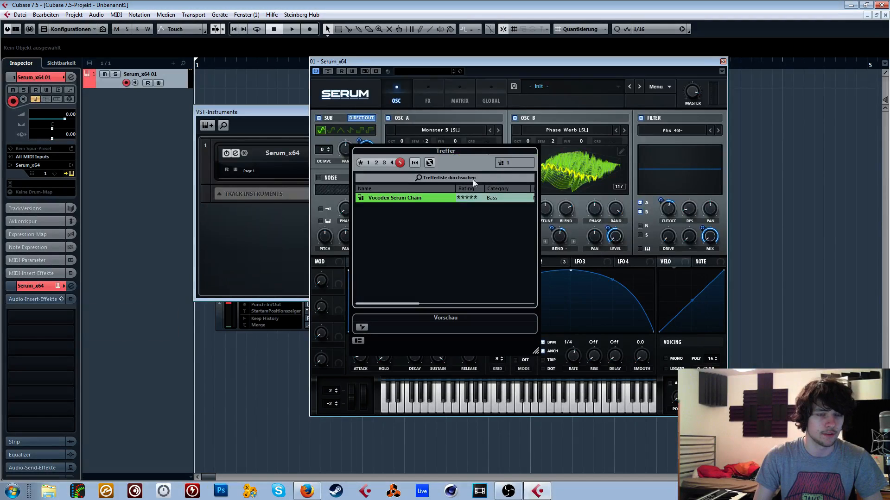
{"action": "left_click", "coordinate": [201, 184]}
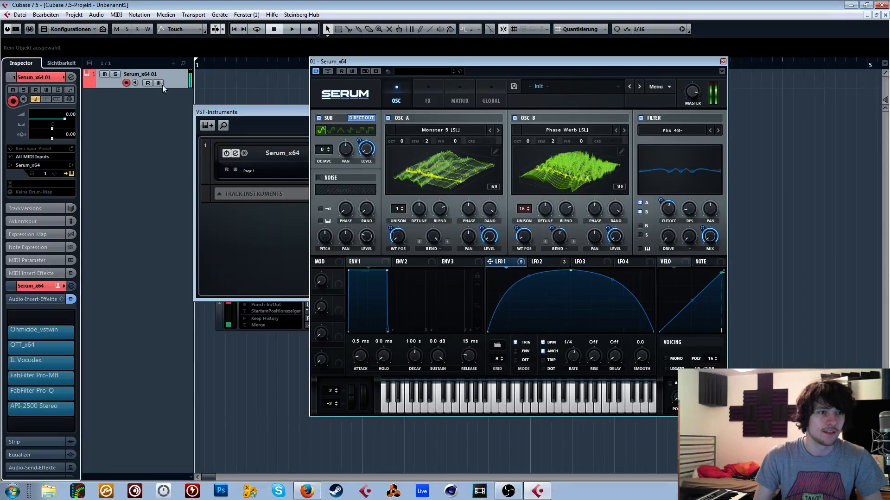
- Raise the Serum track's volume to 6.02 and set LFO 1's rate to 1/8
{"action": "left_click_drag", "start_coordinate": [66, 119], "coordinate": [81, 95]}
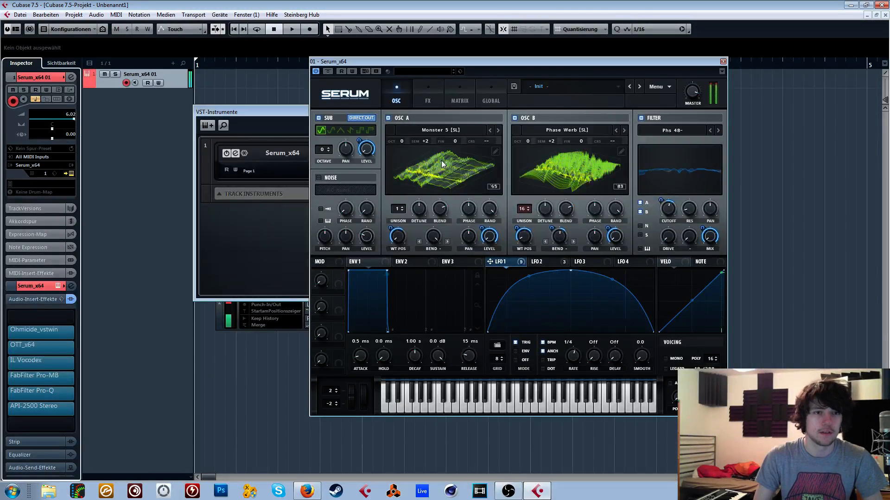
{"action": "left_click_drag", "start_coordinate": [573, 356], "coordinate": [573, 349]}
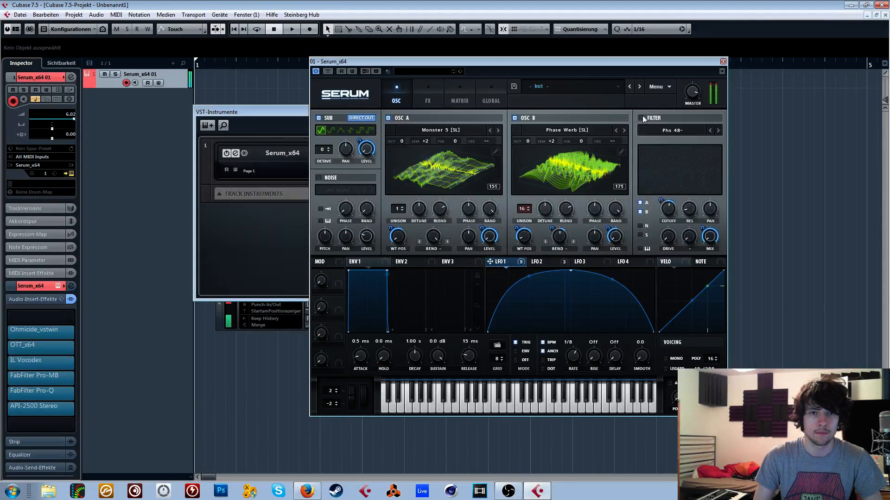
- Check the effects page, return to the oscillator page, and switch the filter on with the Multi type HP 12
{"action": "left_click", "coordinate": [435, 91]}
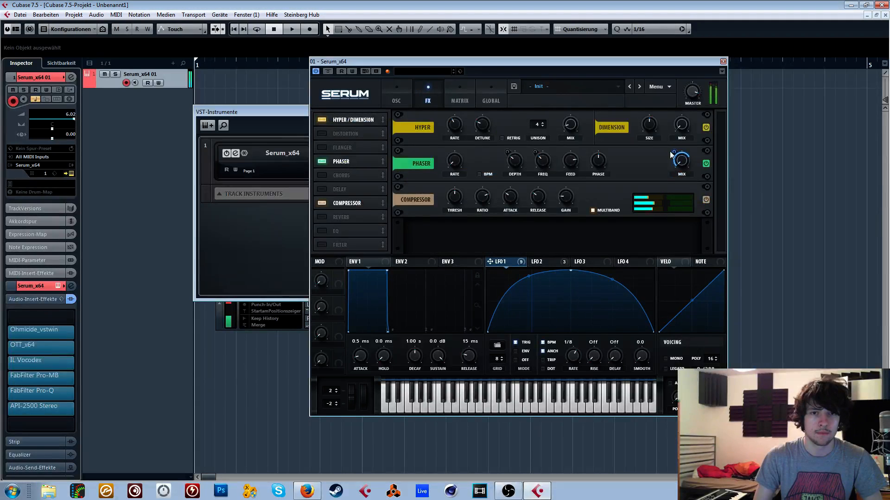
{"action": "left_click", "coordinate": [399, 96]}
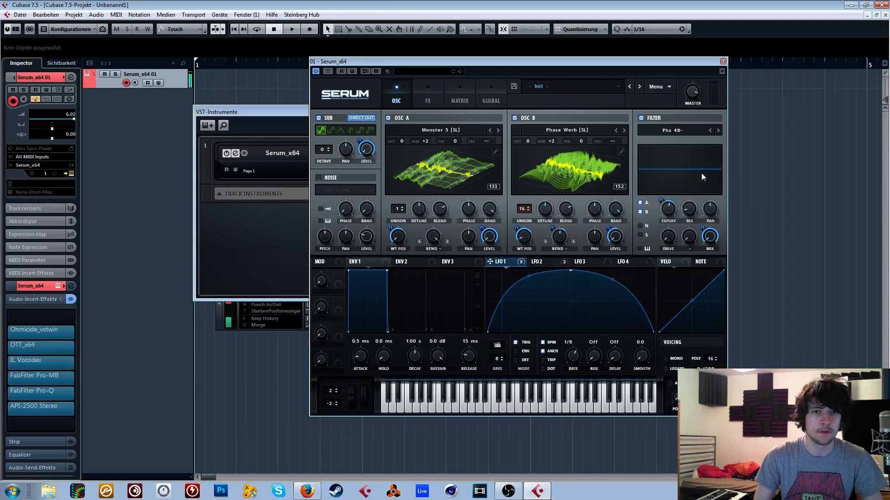
{"action": "left_click", "coordinate": [674, 132]}
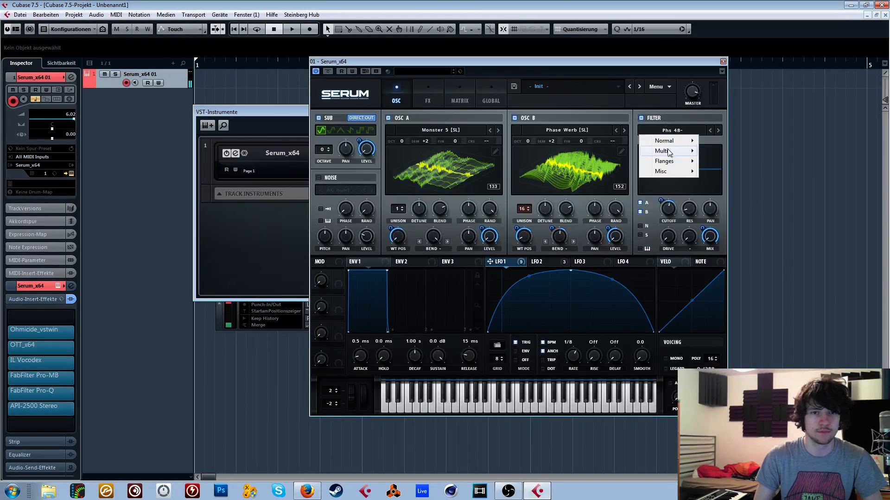
{"action": "mouse_move", "coordinate": [669, 152]}
{"action": "left_click", "coordinate": [731, 216]}
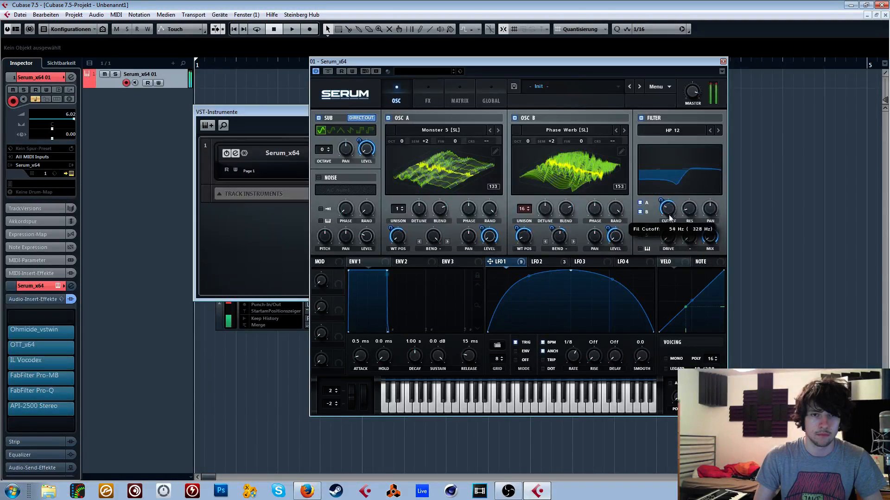
- Adjust the HP 12 filter's cutoff and set its second frequency control to 81%, modulated by LFO 1
{"action": "left_click_drag", "start_coordinate": [669, 210], "coordinate": [704, 178]}
{"action": "left_click_drag", "start_coordinate": [688, 239], "coordinate": [685, 199]}
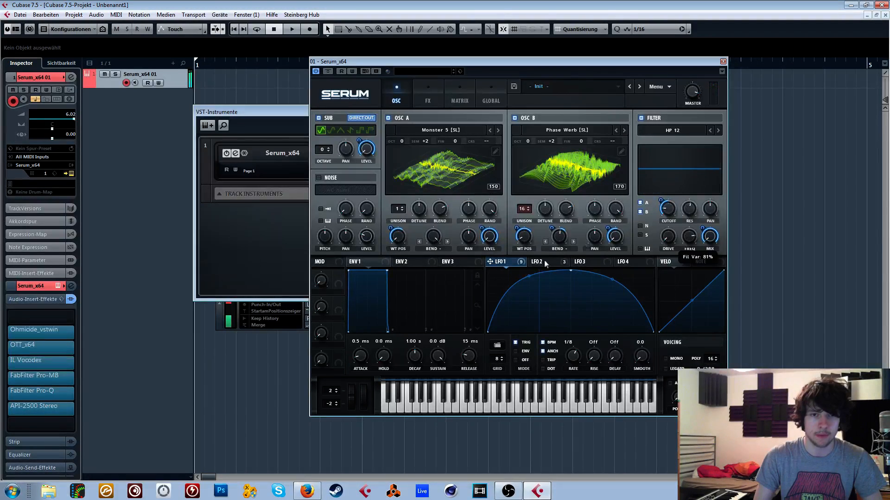
{"action": "left_click_drag", "start_coordinate": [505, 264], "coordinate": [695, 238]}
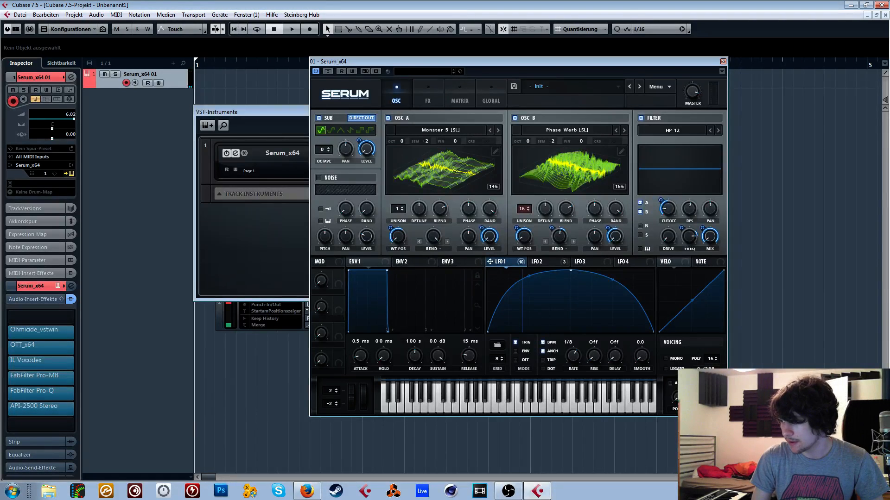
{"action": "key", "text": "alt+Tab"}
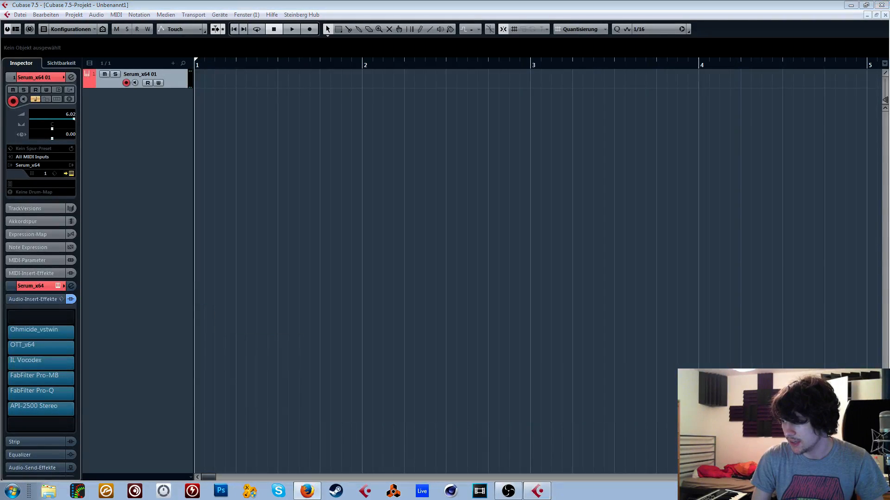
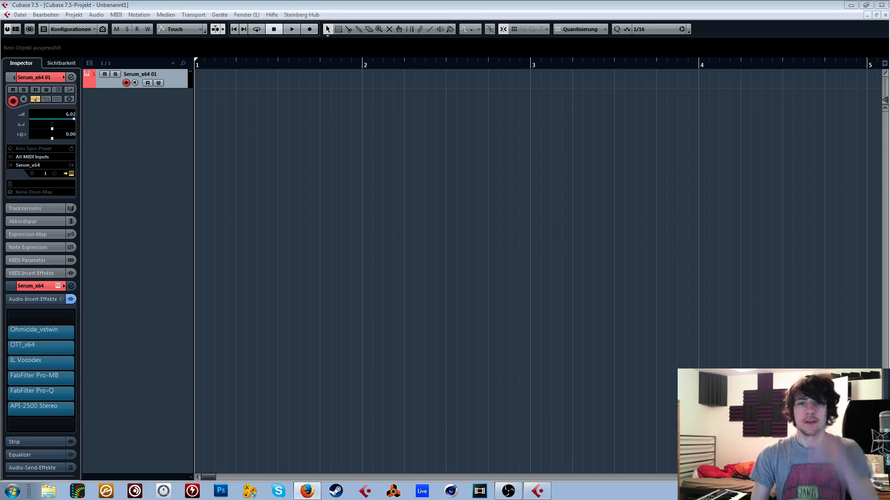
{"action": "left_click", "coordinate": [733, 172]}
{"action": "left_click", "coordinate": [722, 60]}
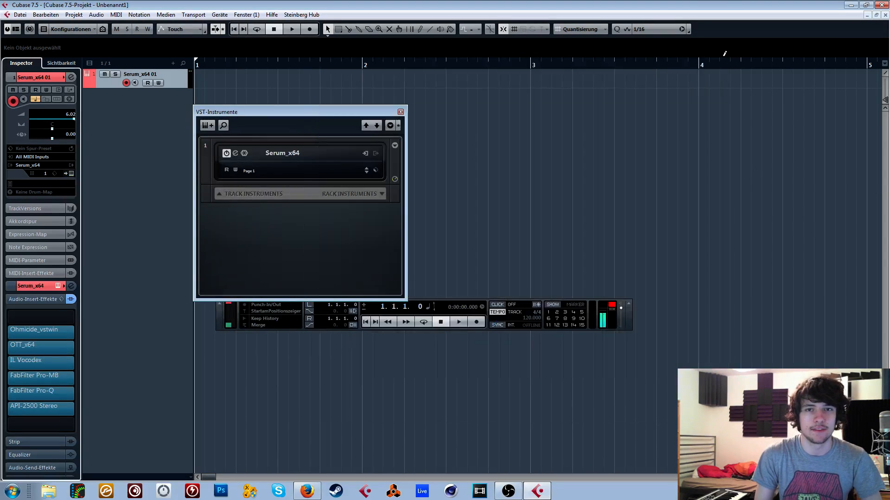
{"action": "left_click", "coordinate": [400, 112]}
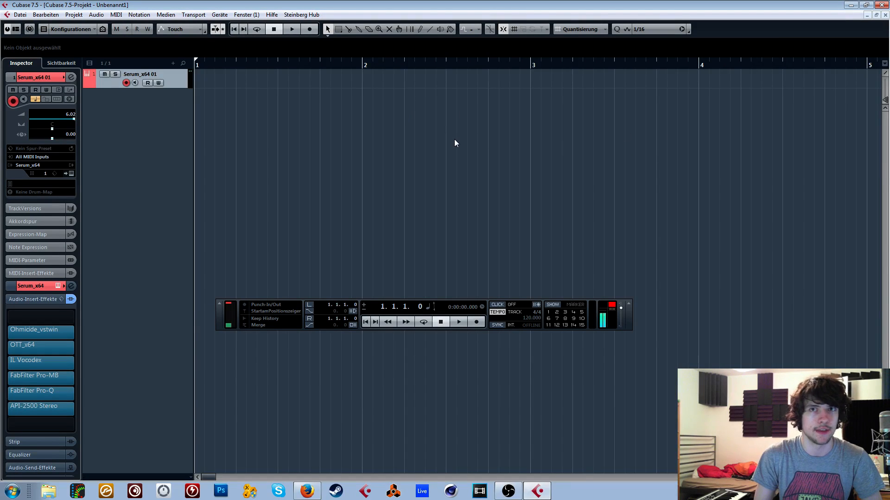
{"action": "key", "text": "F11"}
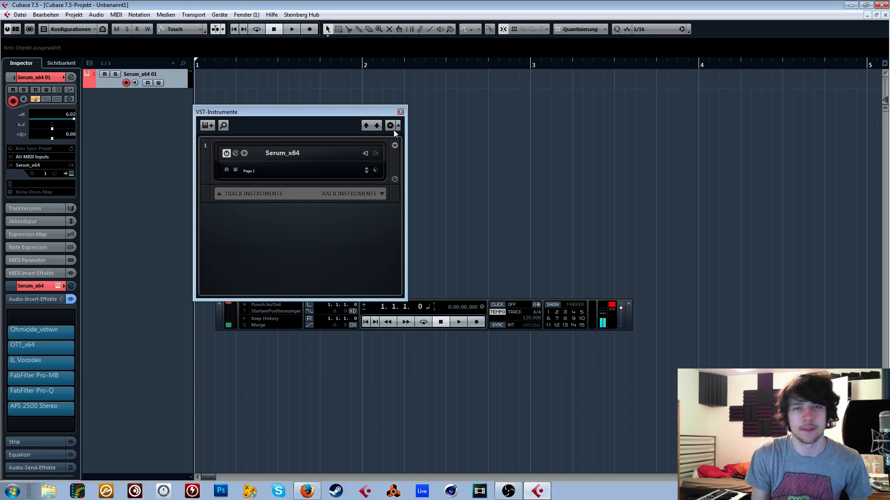
{"action": "left_click", "coordinate": [401, 112]}
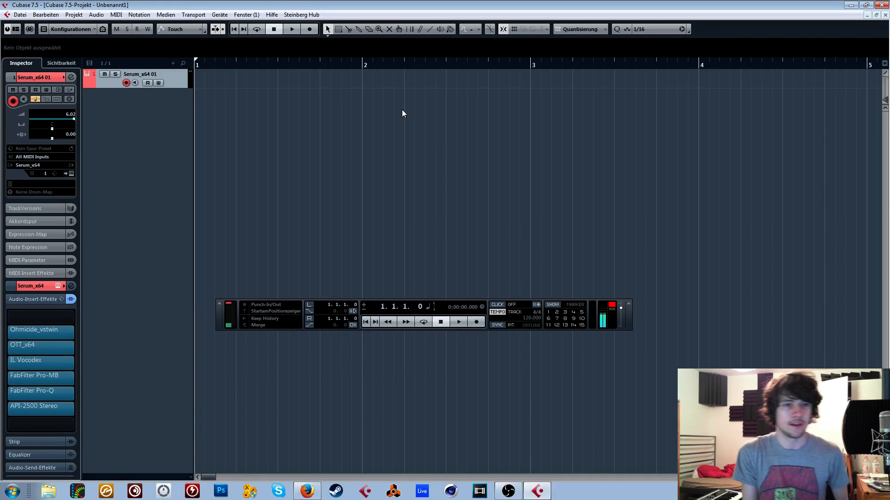
{"action": "key", "text": "F11"}
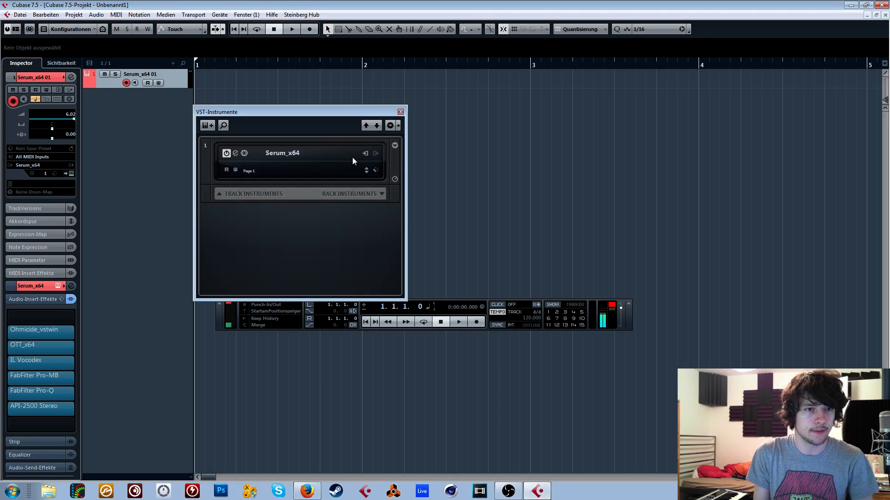
{"action": "left_click", "coordinate": [214, 125]}
{"action": "left_click", "coordinate": [300, 155]}
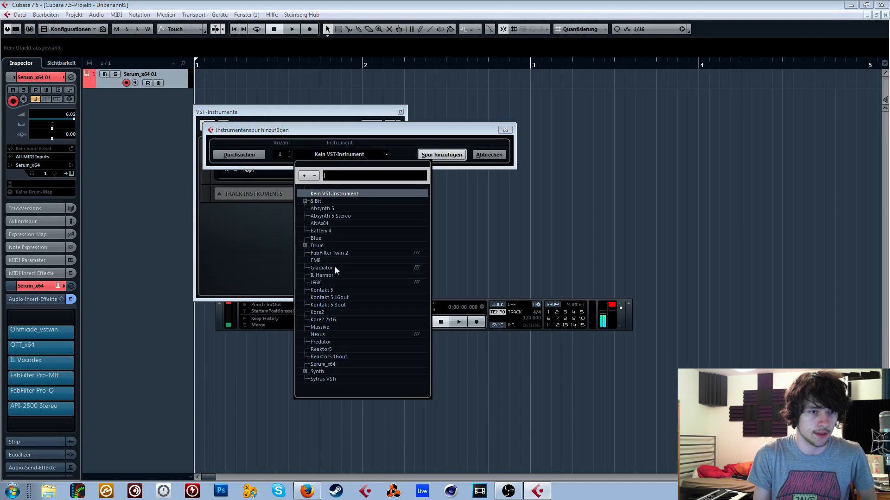
{"action": "left_click", "coordinate": [320, 327]}
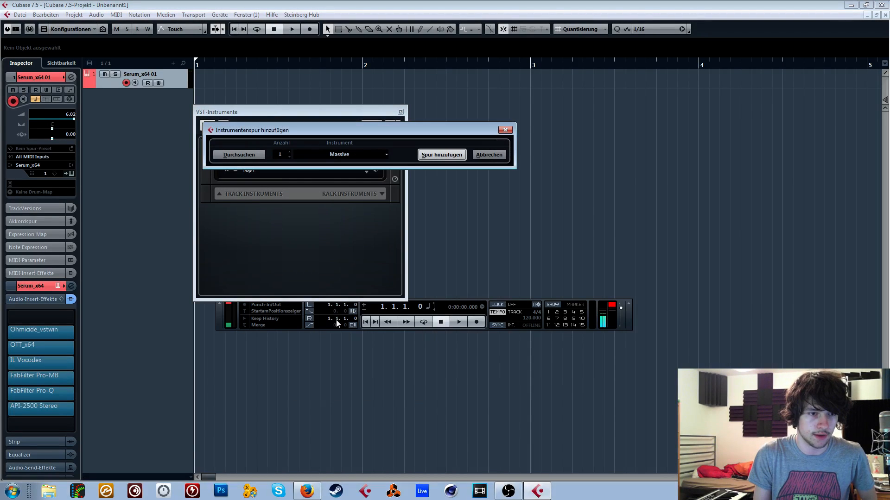
{"action": "left_click", "coordinate": [506, 129]}
{"action": "key", "text": "F11"}
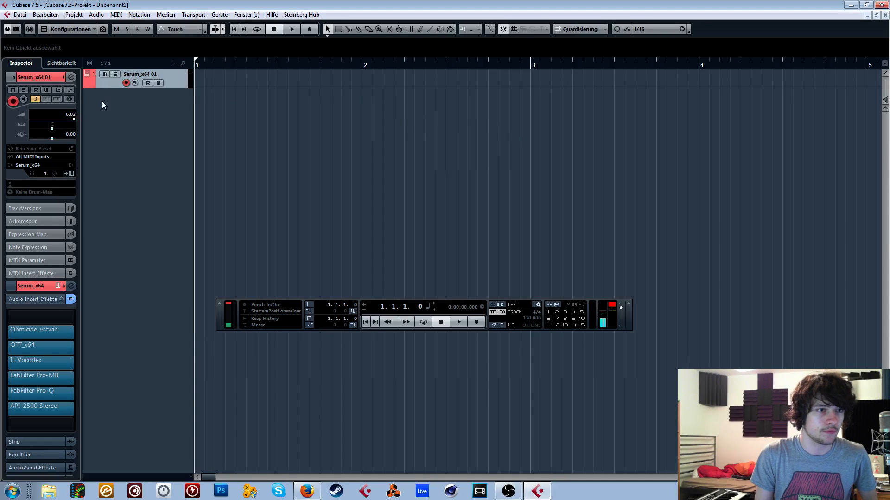
{"action": "left_click", "coordinate": [57, 90]}
{"action": "left_click", "coordinate": [56, 91]}
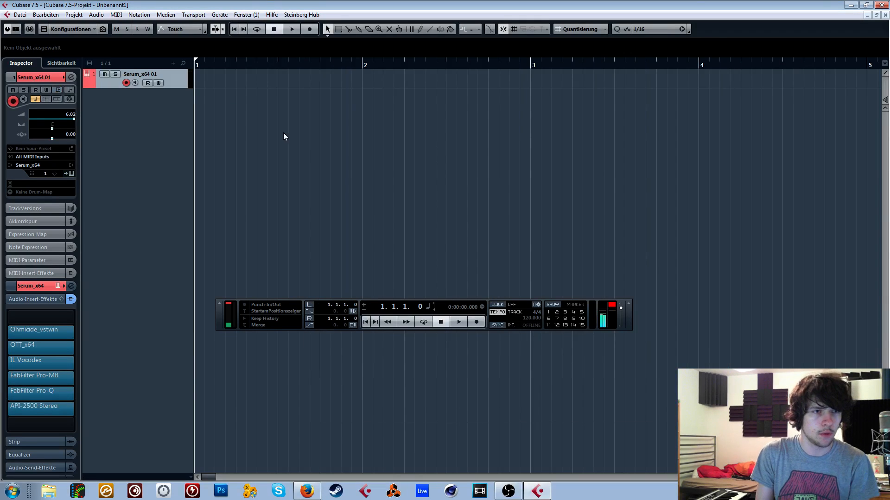
- Add one Massive instrument track from the VST instruments rack and move the rack window aside
{"action": "key", "text": "F11"}
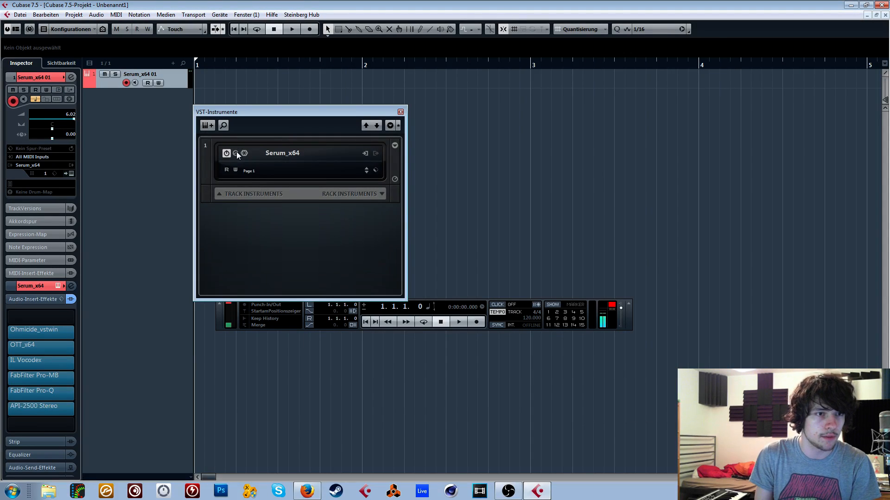
{"action": "left_click", "coordinate": [213, 124]}
{"action": "left_click", "coordinate": [325, 154]}
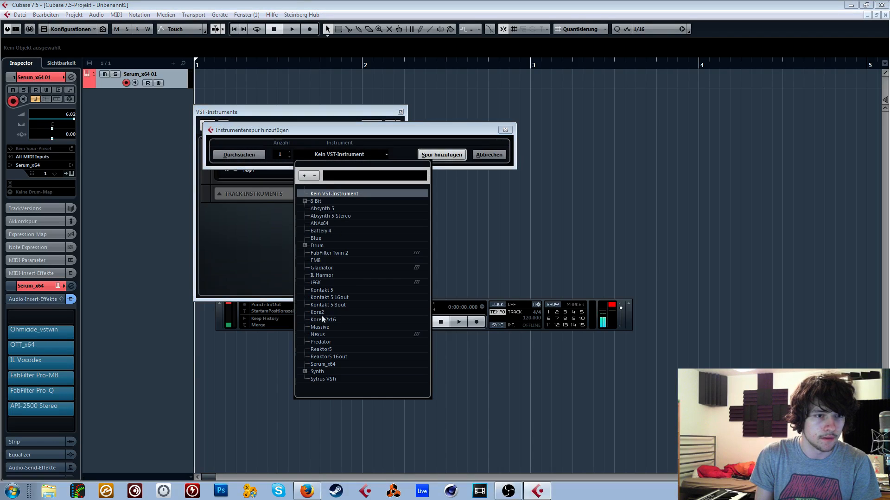
{"action": "left_click", "coordinate": [327, 328]}
{"action": "left_click", "coordinate": [442, 154]}
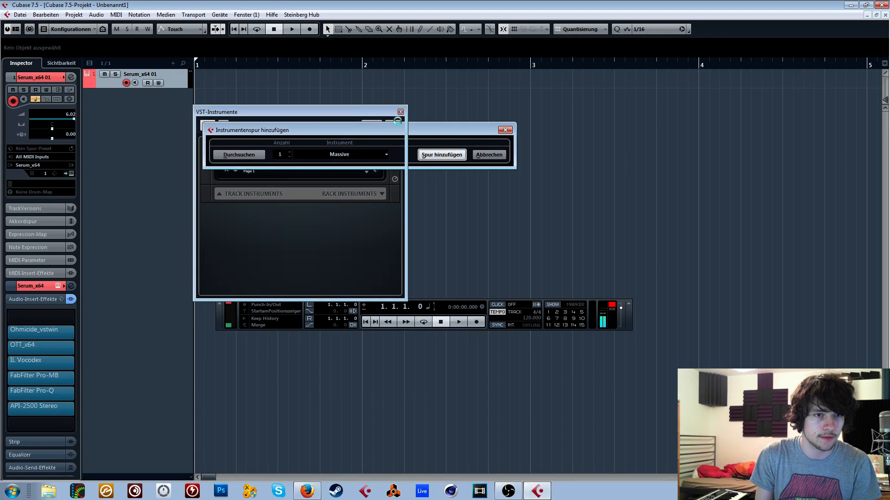
{"action": "left_click_drag", "start_coordinate": [214, 112], "coordinate": [174, 124]}
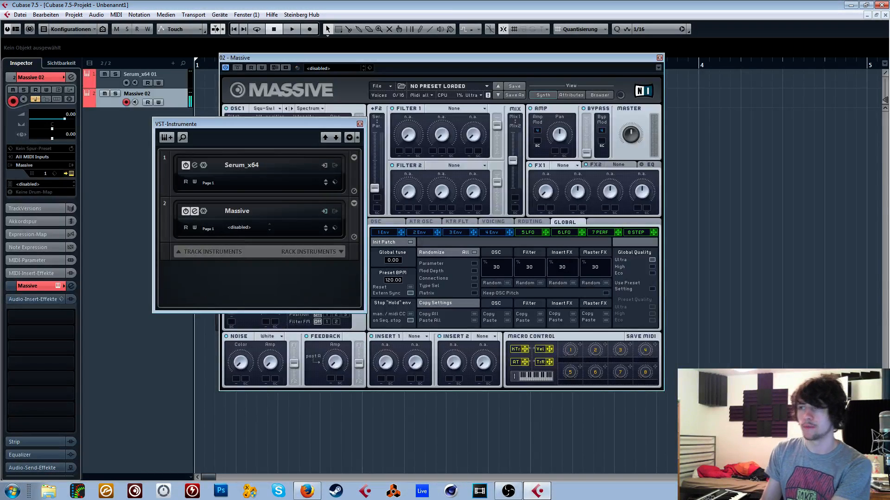
- Set Massive's FX1 effect to Classic Tube and OSC1's wavetable to Speech
{"action": "key", "text": "alt+Tab"}
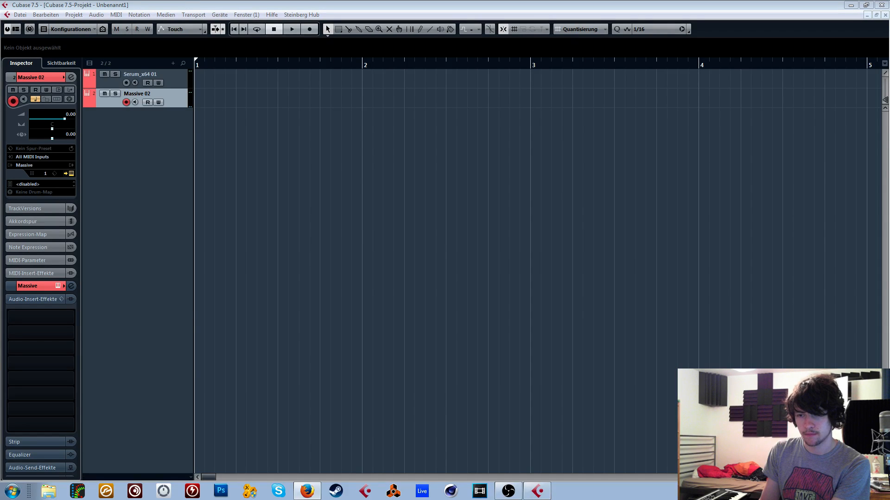
{"action": "left_click", "coordinate": [784, 308]}
{"action": "left_click", "coordinate": [480, 68]}
{"action": "left_click", "coordinate": [564, 166]}
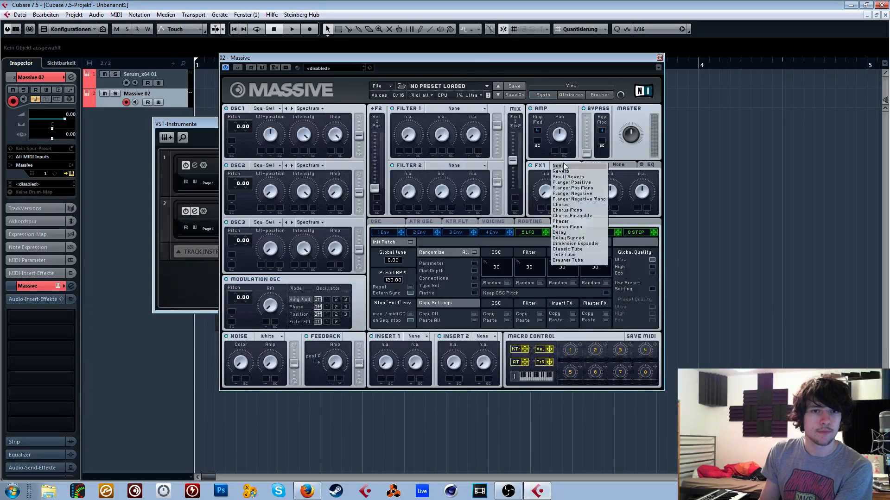
{"action": "left_click", "coordinate": [568, 249]}
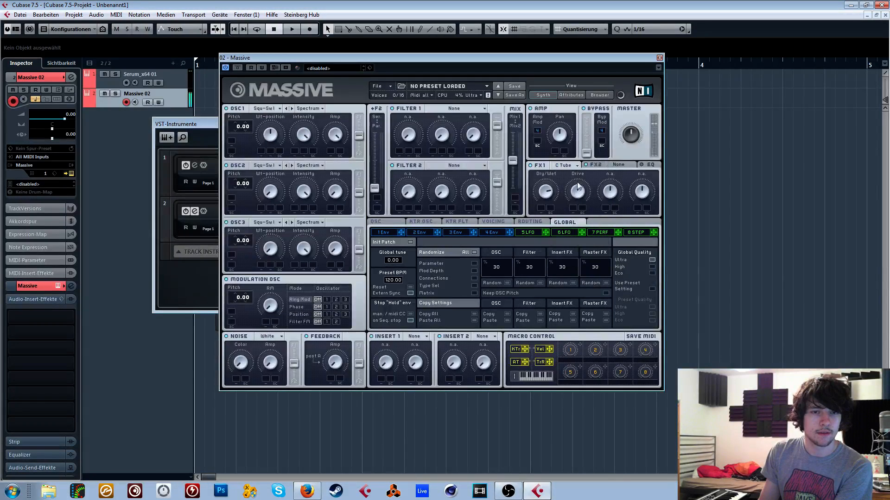
{"action": "left_click", "coordinate": [266, 108]}
{"action": "left_click", "coordinate": [355, 169]}
- Modulate OSC1's wavetable position with LFO 5 and sync that LFO at a ratio of 1/2
{"action": "left_click", "coordinate": [528, 232]}
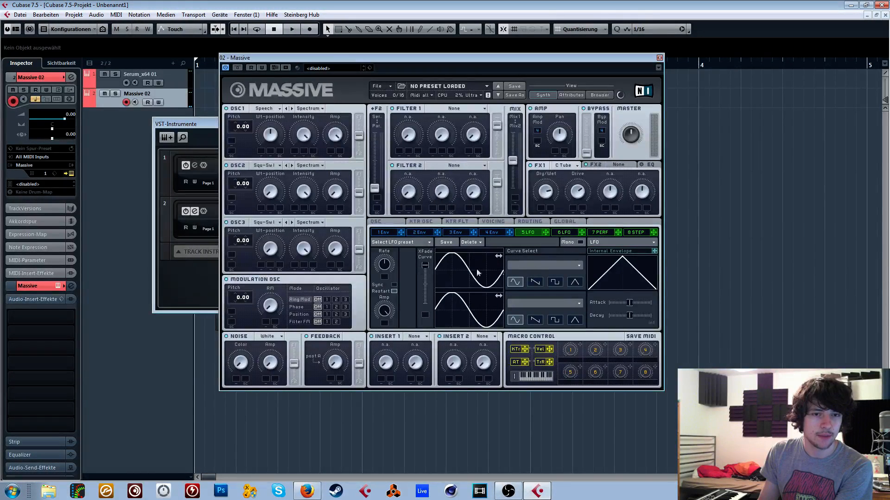
{"action": "left_click_drag", "start_coordinate": [547, 236], "coordinate": [261, 152]}
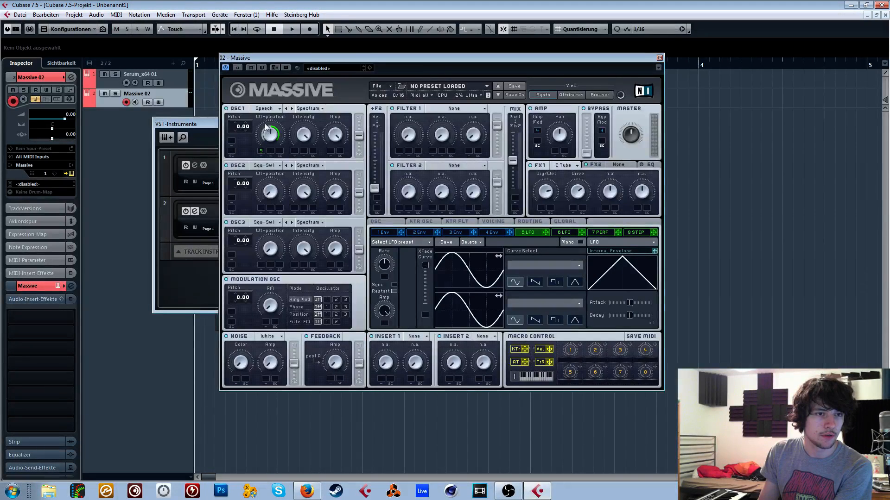
{"action": "left_click", "coordinate": [393, 285]}
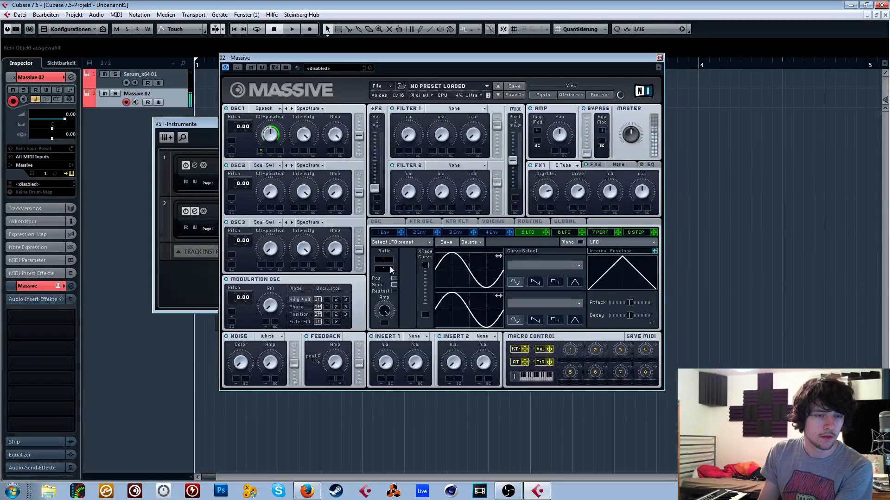
{"action": "left_click_drag", "start_coordinate": [389, 269], "coordinate": [392, 266]}
- Set OSC2's wavetable to A.I. and its mode to Bend-
{"action": "left_click", "coordinate": [265, 165]}
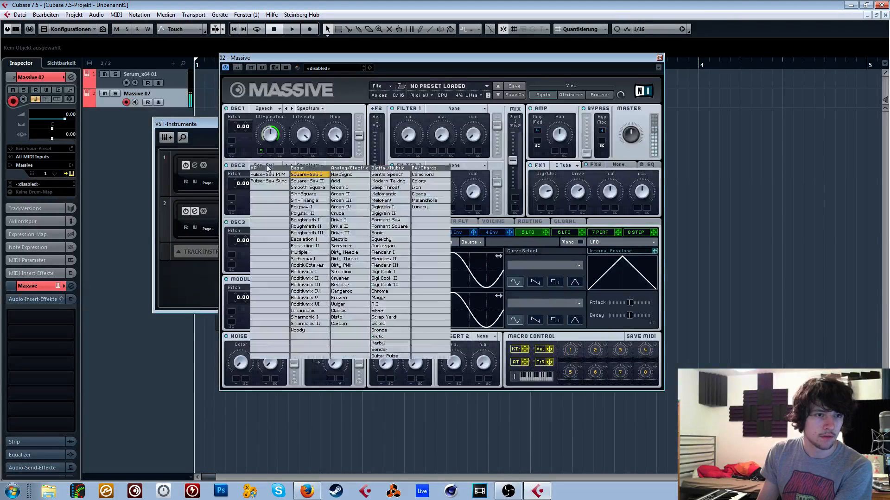
{"action": "left_click", "coordinate": [381, 304]}
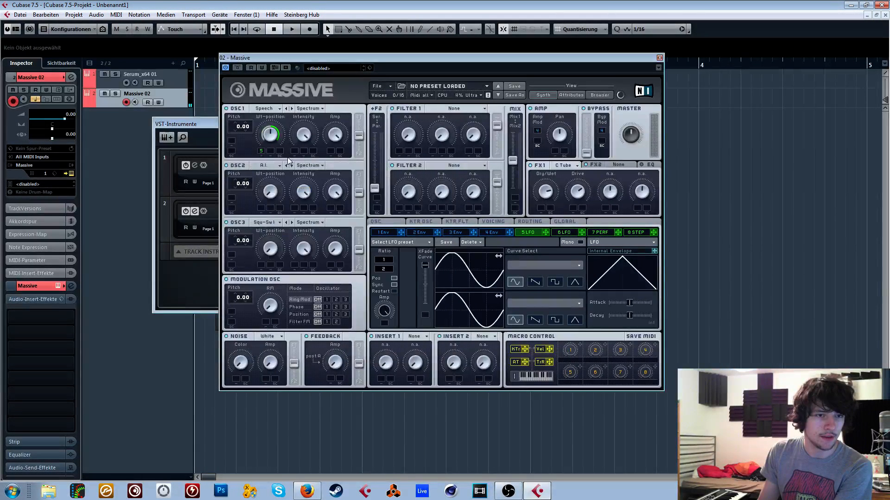
{"action": "left_click", "coordinate": [308, 166]}
{"action": "left_click", "coordinate": [307, 181]}
- Set OSC1's mode to Bend- and modulate OSC2's wavetable position with LFO 5
{"action": "left_click", "coordinate": [308, 109]}
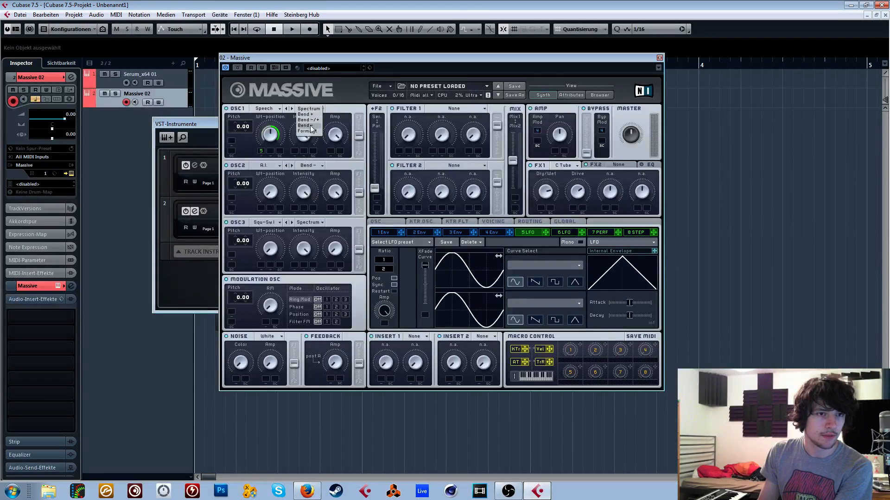
{"action": "left_click", "coordinate": [307, 124]}
{"action": "left_click_drag", "start_coordinate": [547, 232], "coordinate": [270, 189]}
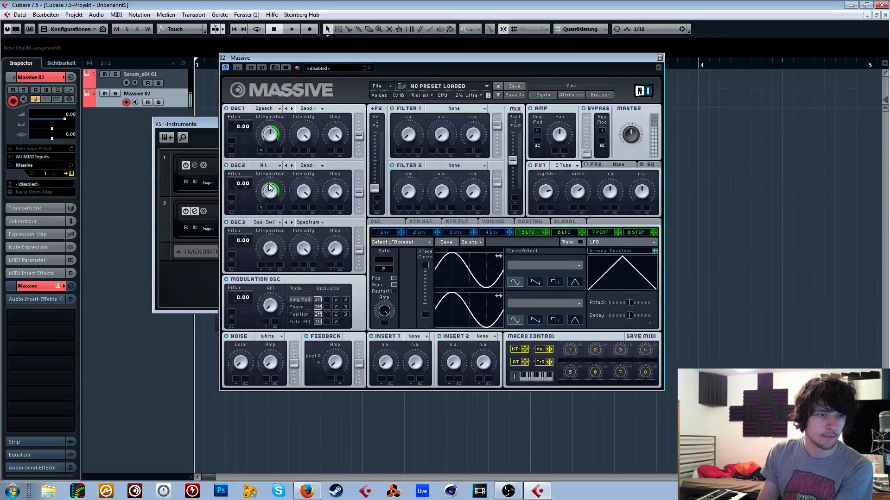
- Set 4 unisono voices, switch on the Pitch Cutoff and Pan Position spreads, and move the pan spread towards Full Inv
{"action": "left_click", "coordinate": [483, 226]}
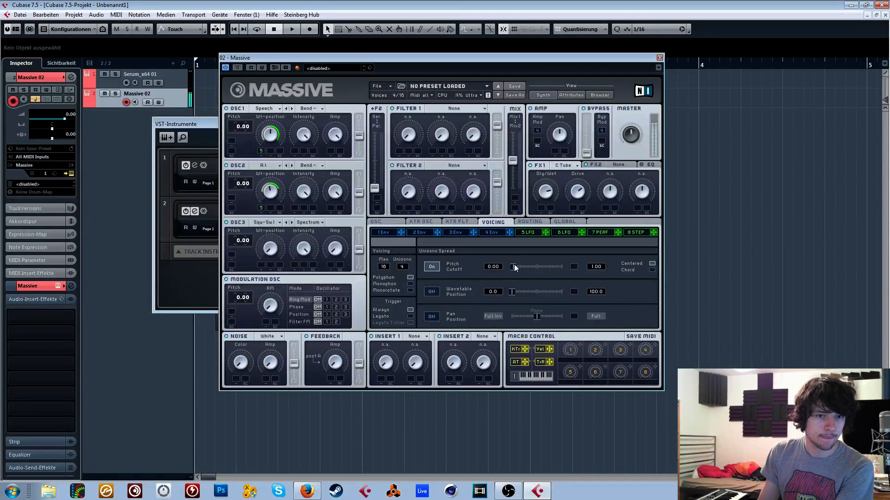
{"action": "left_click", "coordinate": [433, 317]}
{"action": "left_click_drag", "start_coordinate": [537, 317], "coordinate": [488, 317]}
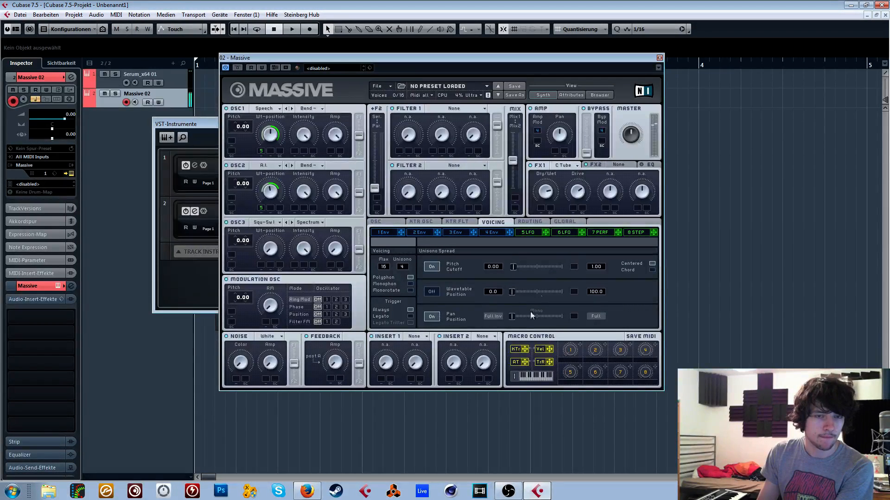
- Set Filter 1 to Double Notch with serial filter routing and the output mix at Mix1, and show LFO 5's settings
{"action": "left_click", "coordinate": [449, 109]}
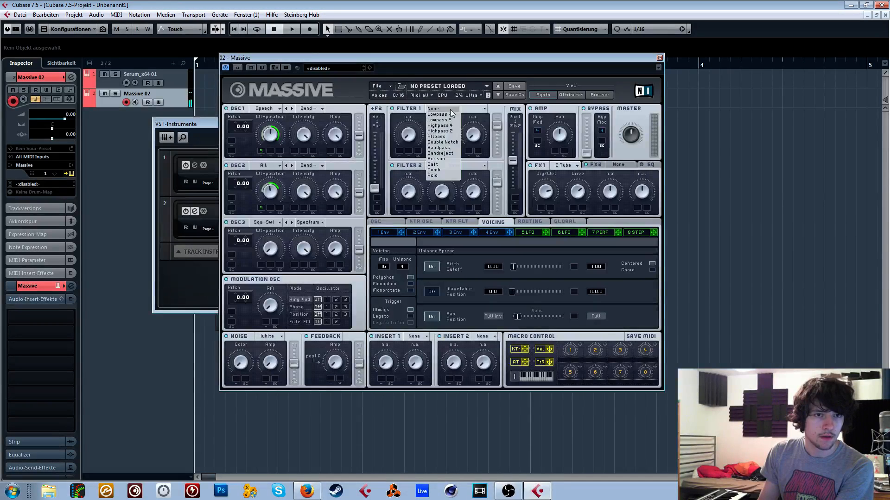
{"action": "left_click", "coordinate": [445, 142]}
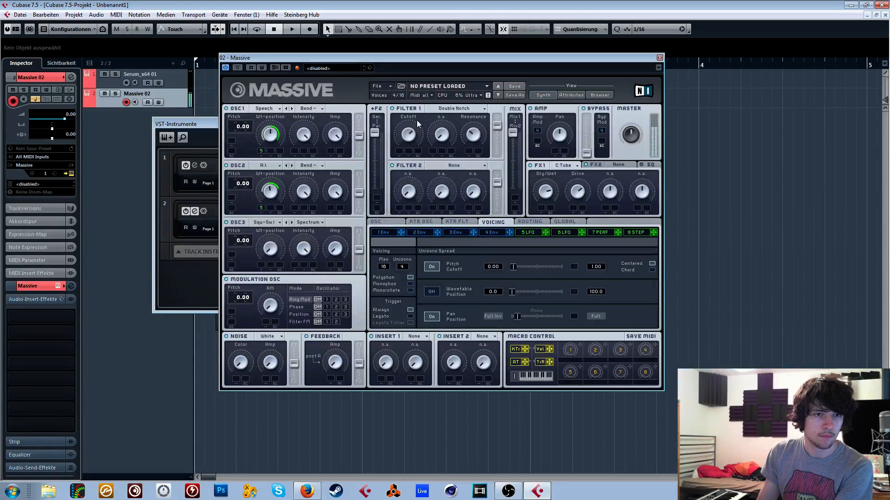
{"action": "left_click", "coordinate": [528, 233]}
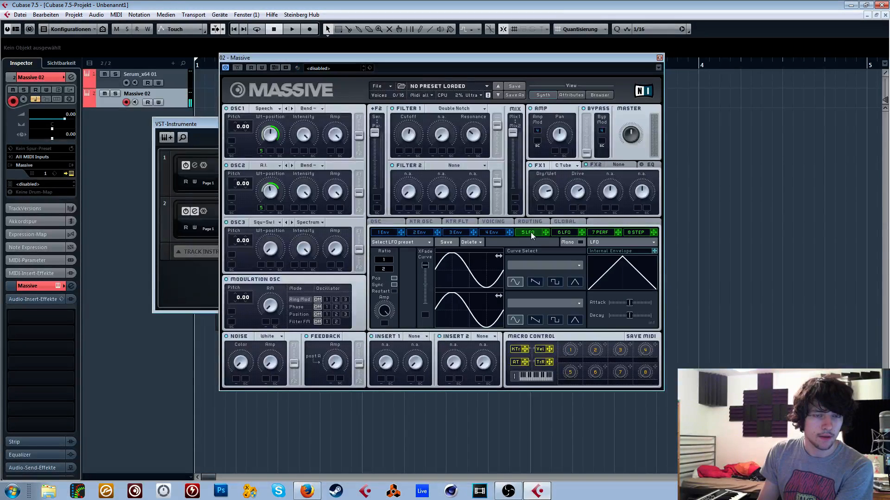
- Change the FX1 effect to Brauner Tube and adjust its dry/wet amount
{"action": "left_click", "coordinate": [566, 166]}
{"action": "left_click", "coordinate": [584, 180]}
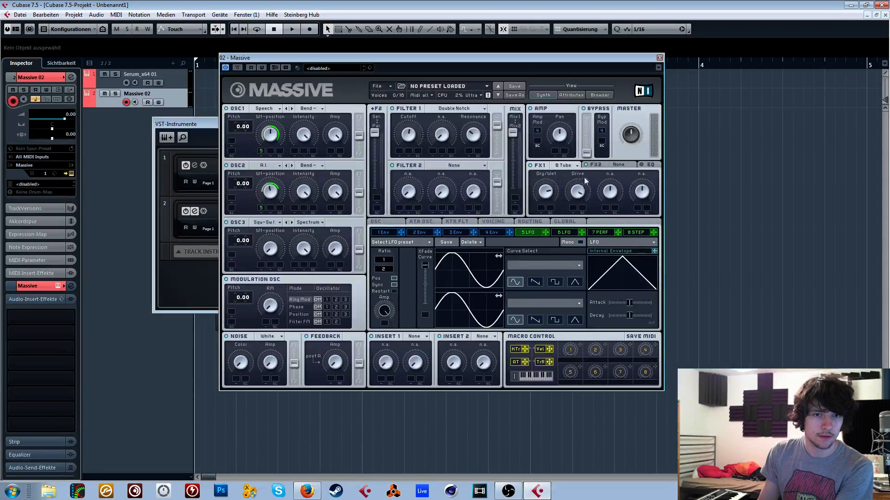
{"action": "left_click_drag", "start_coordinate": [551, 192], "coordinate": [551, 209]}
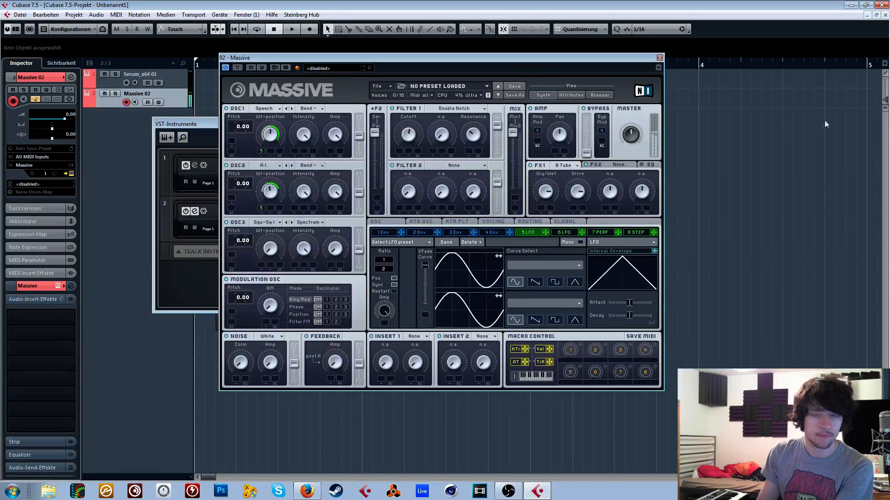
- Load the WOW distortion plug-in into the Massive track's first audio insert slot
{"action": "key", "text": "alt+Tab"}
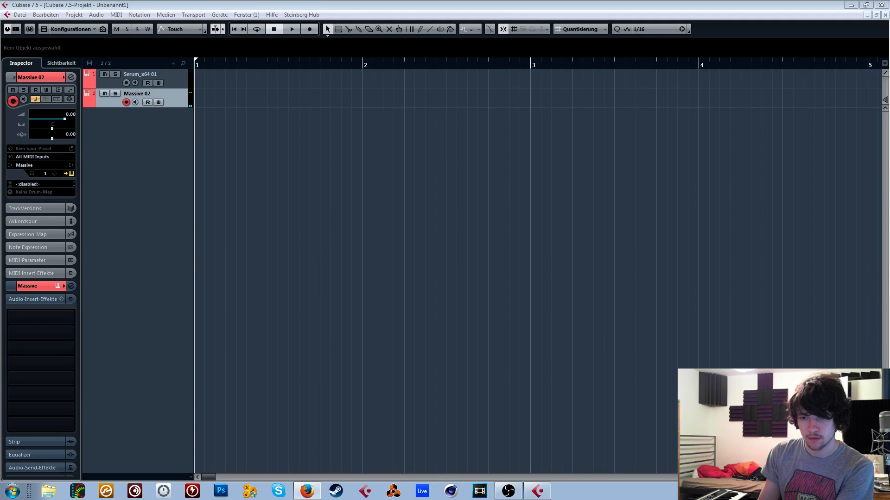
{"action": "key", "text": "alt+Tab"}
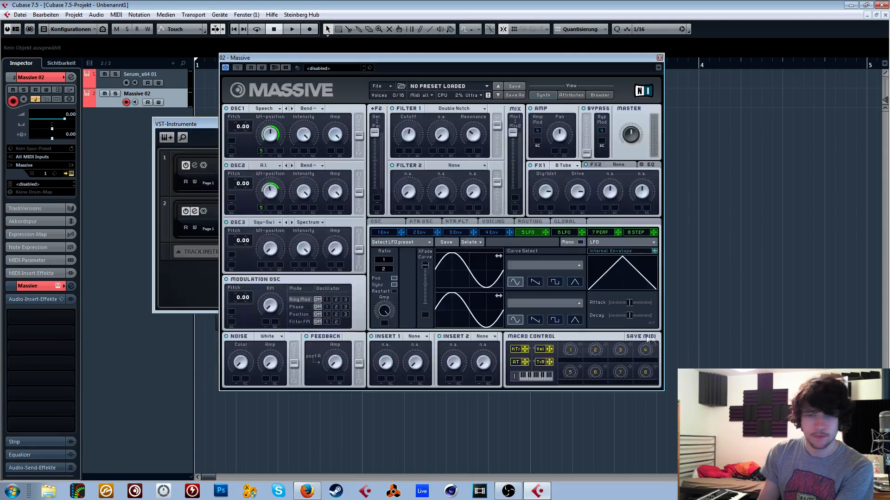
{"action": "left_click", "coordinate": [46, 317]}
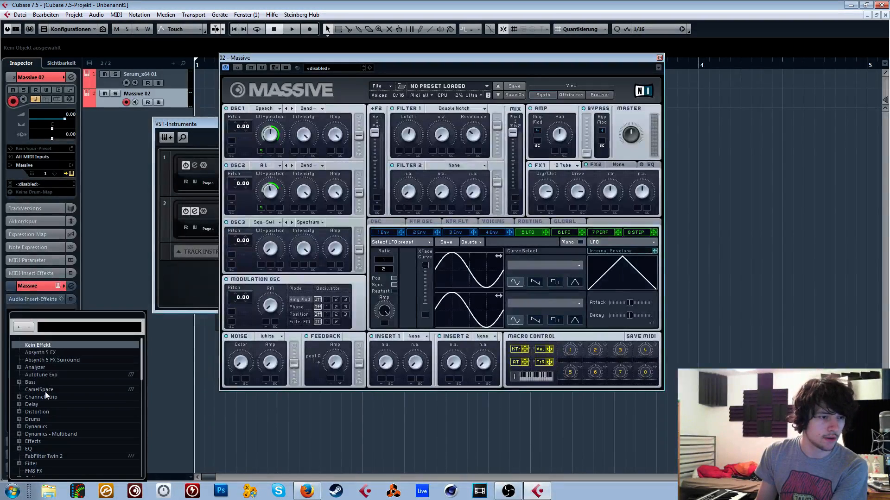
{"action": "left_click", "coordinate": [19, 412]}
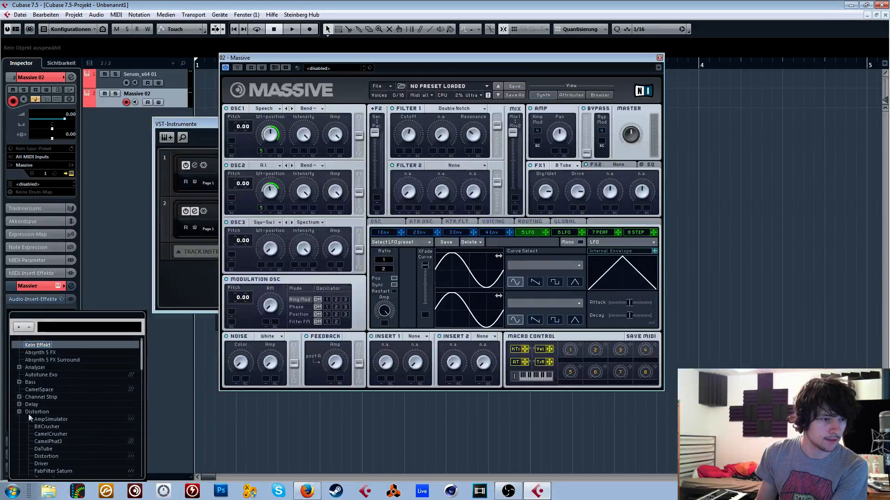
{"action": "scroll", "coordinate": [32, 412], "scroll_direction": "down", "scroll_amount": 5}
{"action": "left_click", "coordinate": [40, 420]}
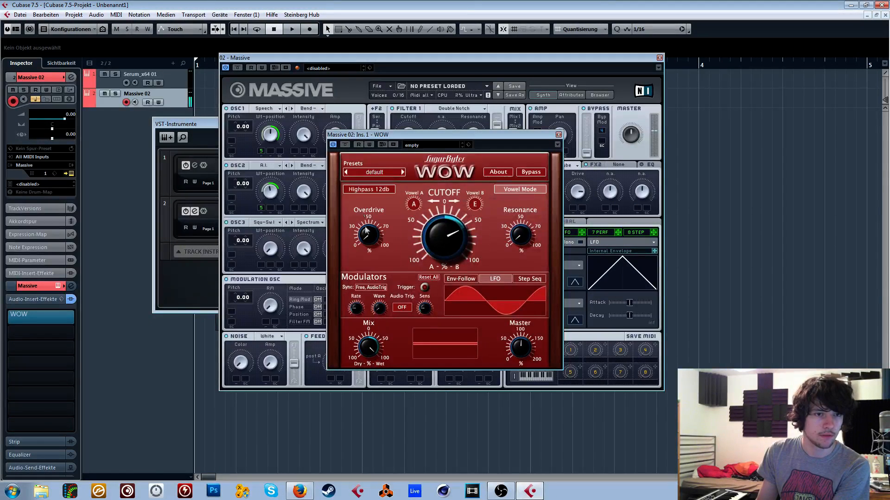
- Set WOW's filter type to Band Reject, raise the resonance, and turn the cutoff towards vowel A
{"action": "left_click", "coordinate": [372, 191]}
{"action": "left_click", "coordinate": [374, 248]}
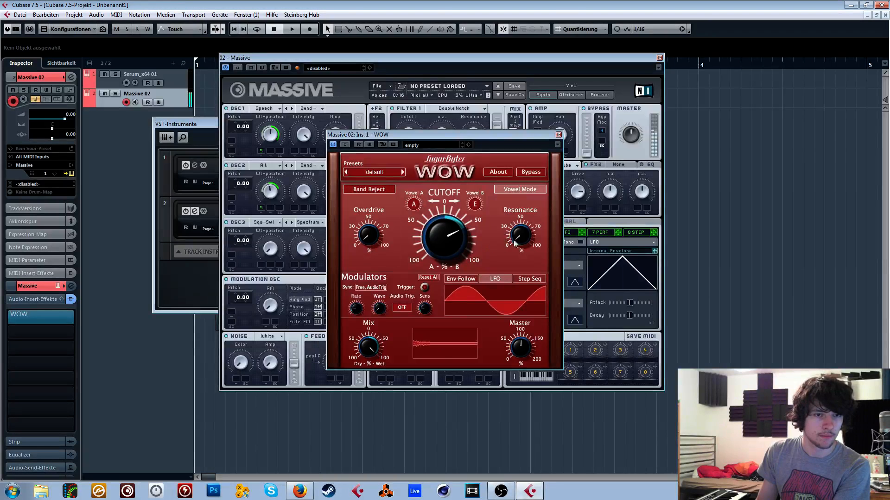
{"action": "left_click_drag", "start_coordinate": [514, 240], "coordinate": [546, 142]}
{"action": "mouse_move", "coordinate": [439, 241]}
{"action": "left_mouse_down"}
{"action": "mouse_move", "coordinate": [428, 351]}
{"action": "mouse_move", "coordinate": [442, 245]}
{"action": "mouse_move", "coordinate": [450, 258]}
{"action": "mouse_move", "coordinate": [452, 365]}
{"action": "mouse_move", "coordinate": [446, 248]}
{"action": "left_mouse_up"}
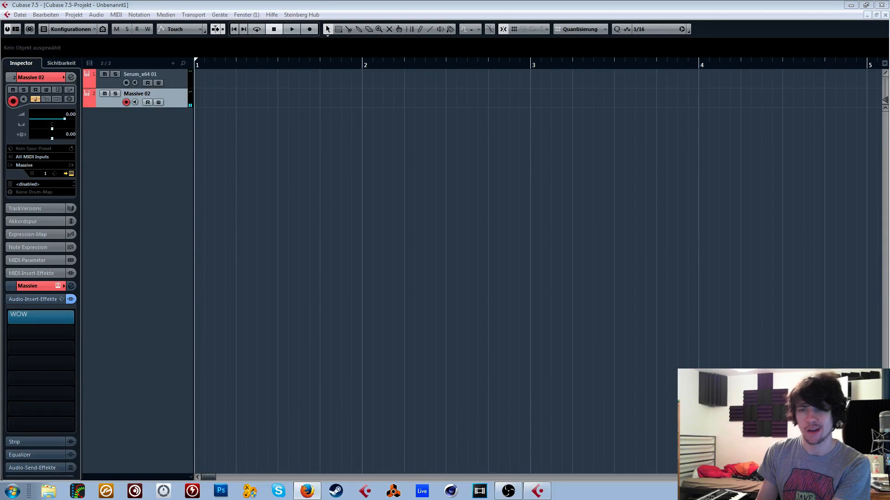
- Sweep WOW's cutoff between the two vowels and set Vowel A to A
{"action": "left_click", "coordinate": [800, 324]}
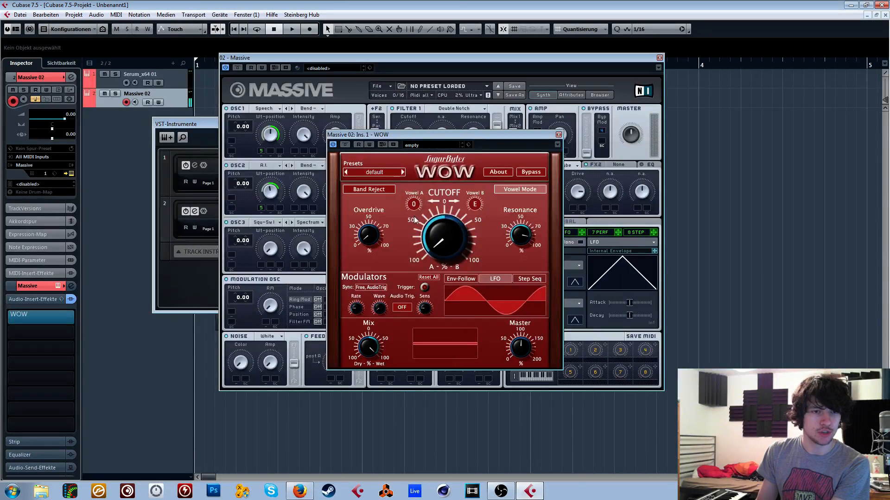
{"action": "mouse_move", "coordinate": [436, 235]}
{"action": "left_mouse_down"}
{"action": "mouse_move", "coordinate": [449, 223]}
{"action": "mouse_move", "coordinate": [435, 241]}
{"action": "left_mouse_up"}
{"action": "left_click_drag", "start_coordinate": [415, 210], "coordinate": [415, 207]}
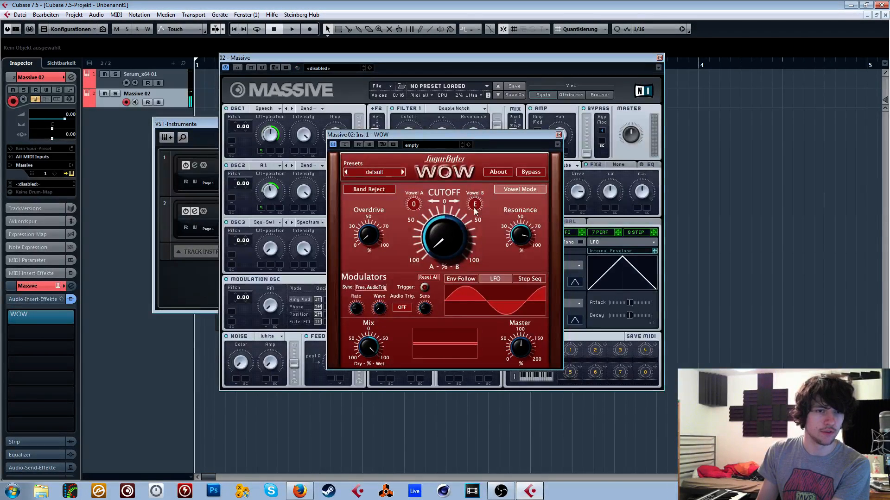
{"action": "left_click_drag", "start_coordinate": [416, 217], "coordinate": [420, 199]}
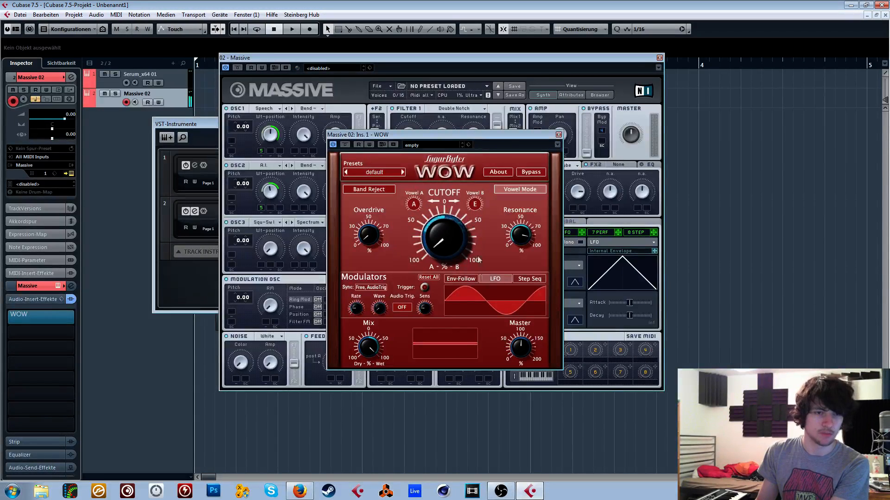
{"action": "left_click_drag", "start_coordinate": [478, 257], "coordinate": [461, 374]}
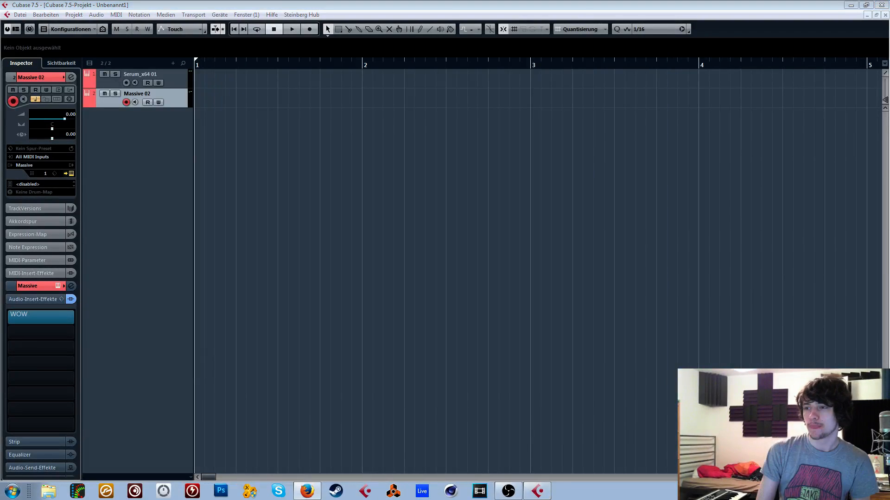
- Put the WOW window away and show Massive's Voicing settings, keeping Filter 1 at Double Notch
{"action": "left_click", "coordinate": [698, 319]}
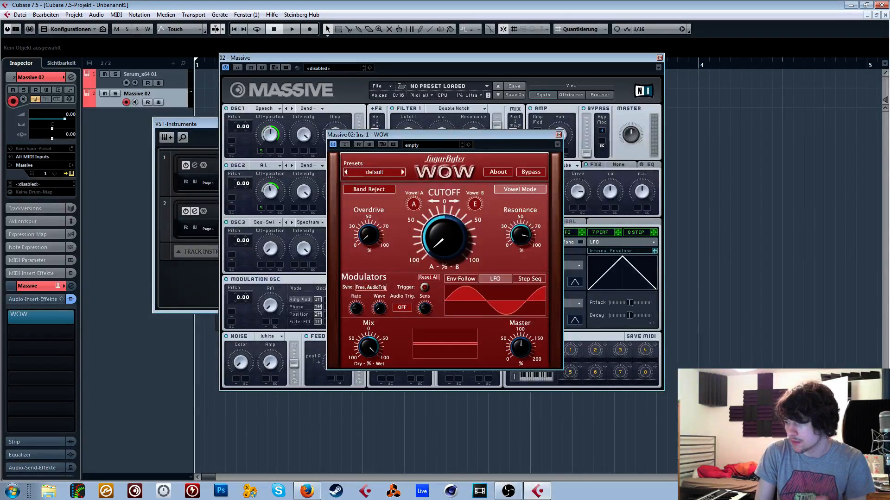
{"action": "left_click", "coordinate": [663, 274]}
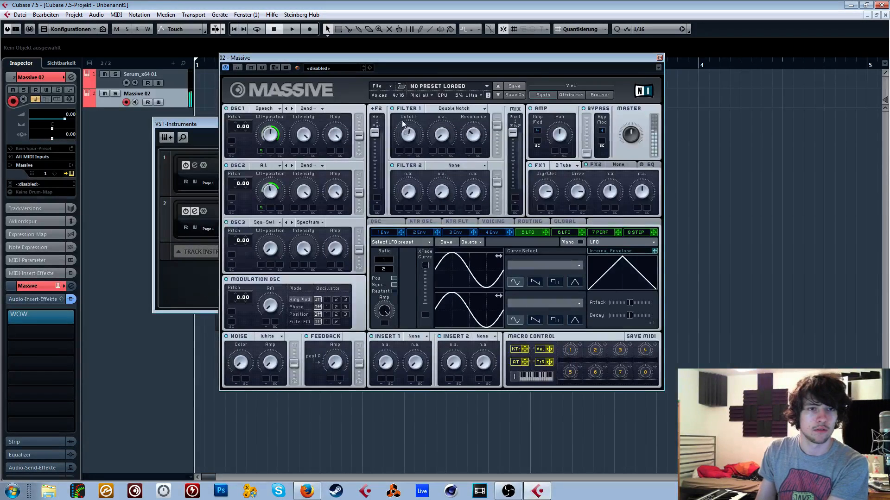
{"action": "left_click", "coordinate": [441, 108]}
{"action": "left_click", "coordinate": [481, 221]}
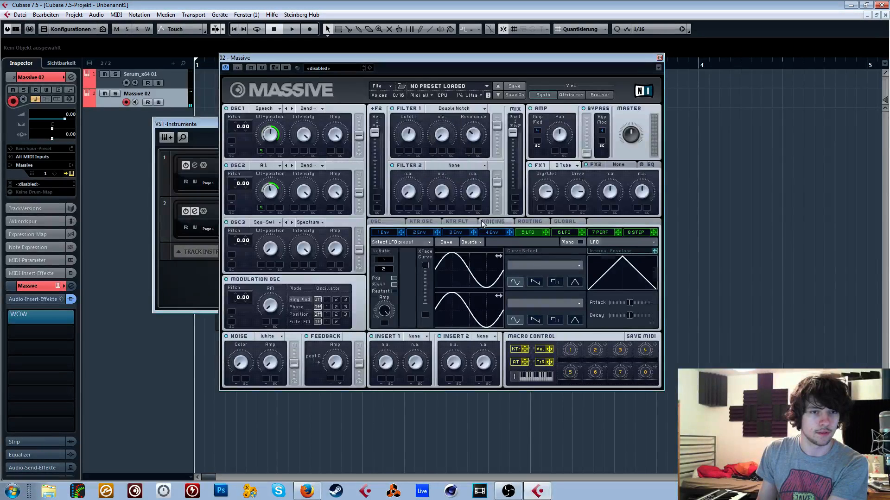
{"action": "left_click", "coordinate": [482, 221]}
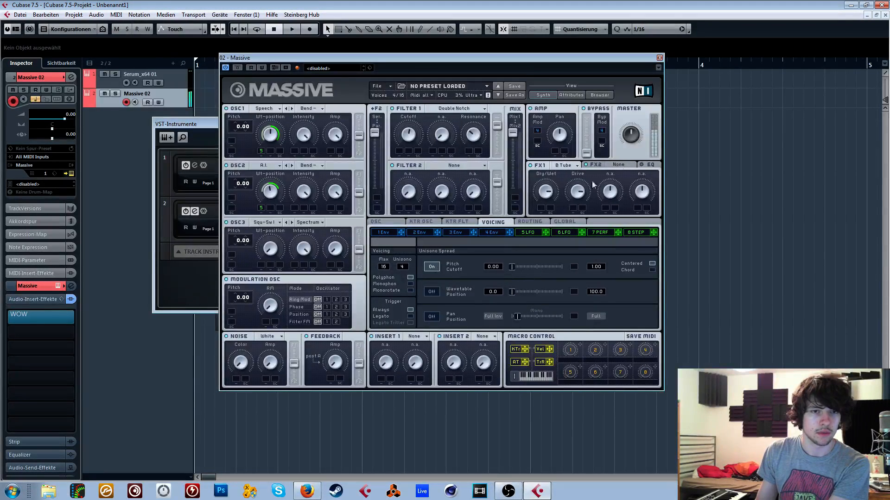
- Try Delay Synced as the FX2 effect, replace it with Phaser, and change Filter 1 to Scream
{"action": "left_click", "coordinate": [596, 165]}
{"action": "left_click", "coordinate": [627, 164]}
{"action": "left_click", "coordinate": [621, 238]}
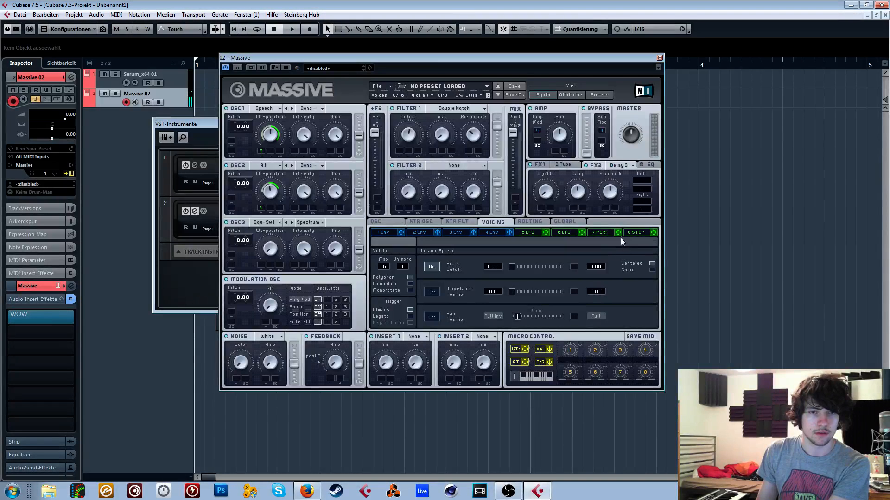
{"action": "left_click", "coordinate": [627, 164]}
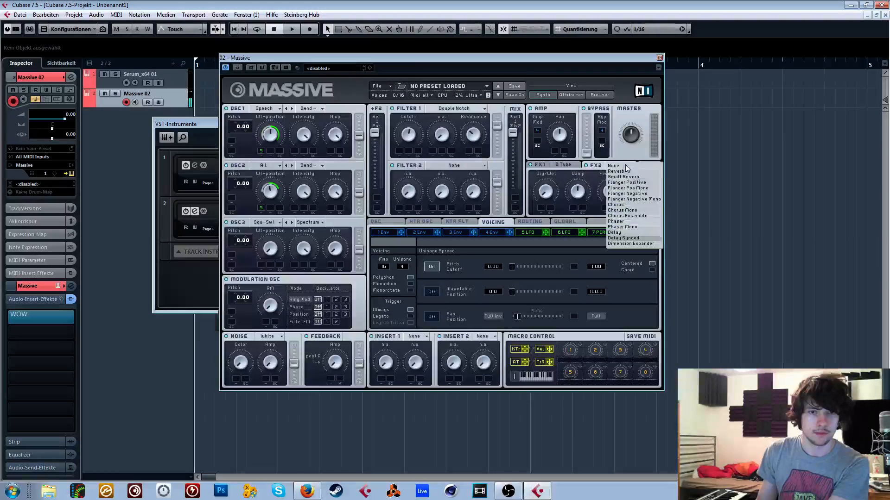
{"action": "left_click", "coordinate": [616, 222]}
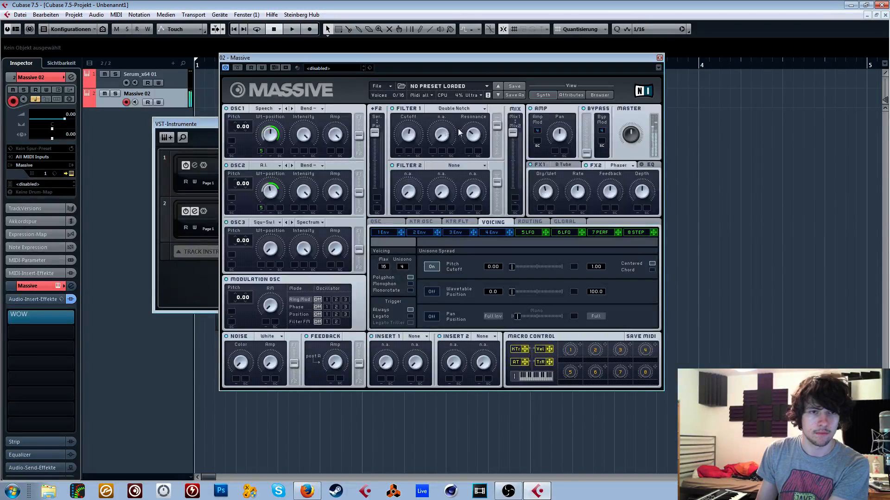
{"action": "left_click", "coordinate": [453, 108]}
{"action": "left_click", "coordinate": [444, 159]}
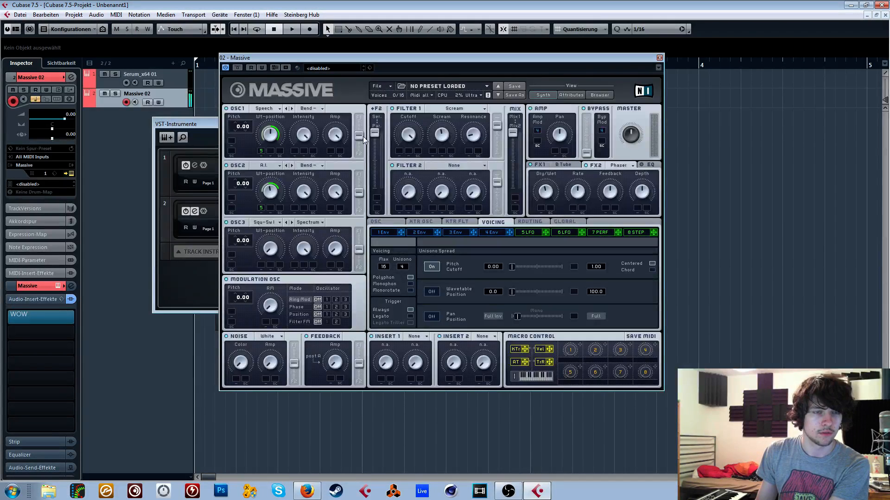
- Switch off the Pitch Cutoff spread, reduce unisono to 1 voice, and show LFO 5's settings
{"action": "left_click", "coordinate": [427, 267]}
{"action": "left_click_drag", "start_coordinate": [402, 266], "coordinate": [403, 281]}
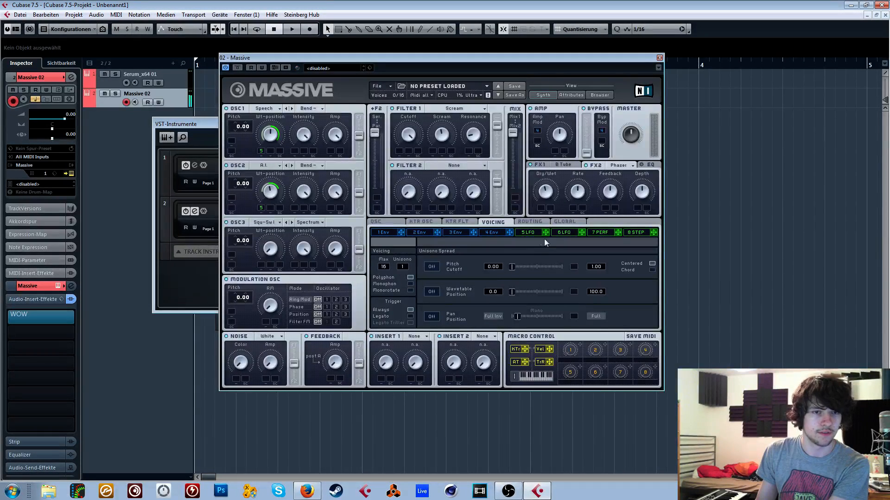
{"action": "left_click", "coordinate": [530, 232]}
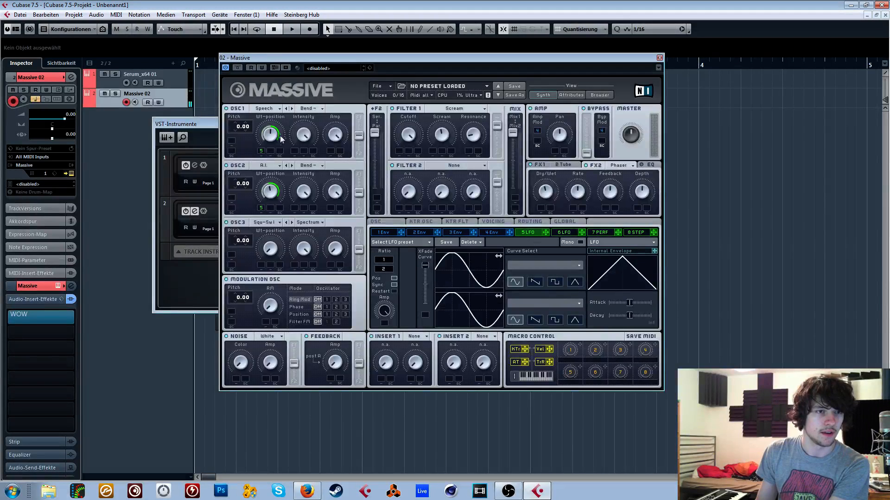
{"action": "left_click", "coordinate": [206, 273]}
{"action": "left_click", "coordinate": [25, 315]}
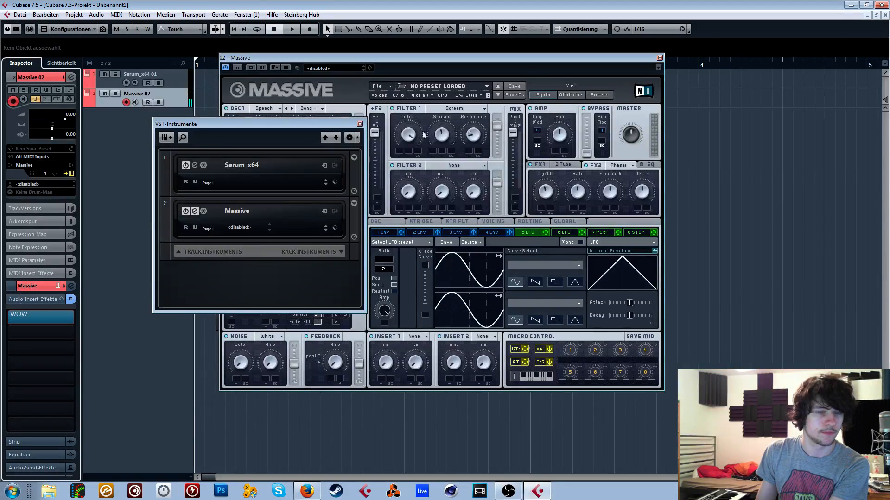
- Set Massive's voicing to Monophon with 6 unisono voices
{"action": "left_click", "coordinate": [493, 222]}
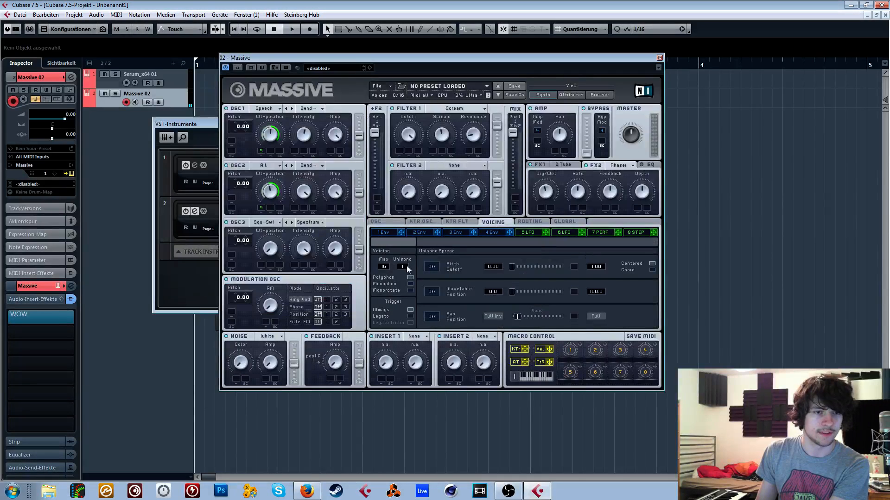
{"action": "left_click", "coordinate": [410, 283]}
{"action": "left_click_drag", "start_coordinate": [403, 271], "coordinate": [404, 266]}
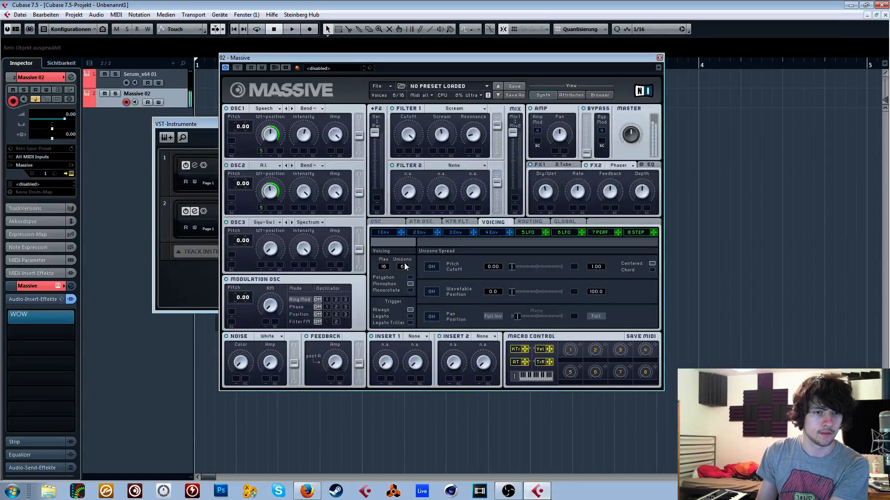
- Change OSC3's wavetable to Groan III
{"action": "left_click", "coordinate": [266, 222]}
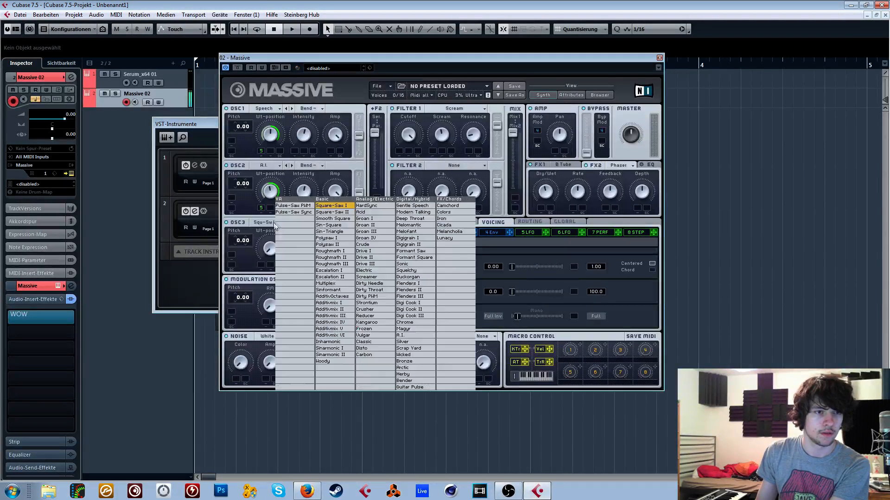
{"action": "left_click", "coordinate": [609, 172]}
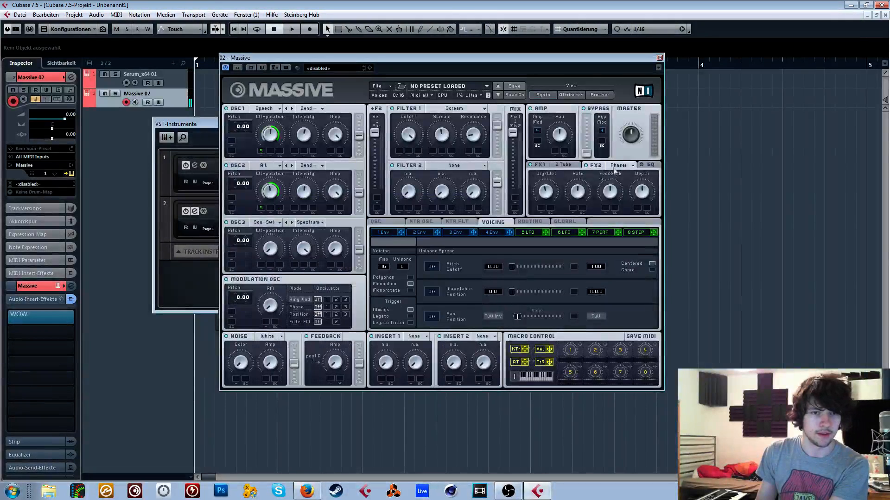
{"action": "left_click", "coordinate": [277, 223]}
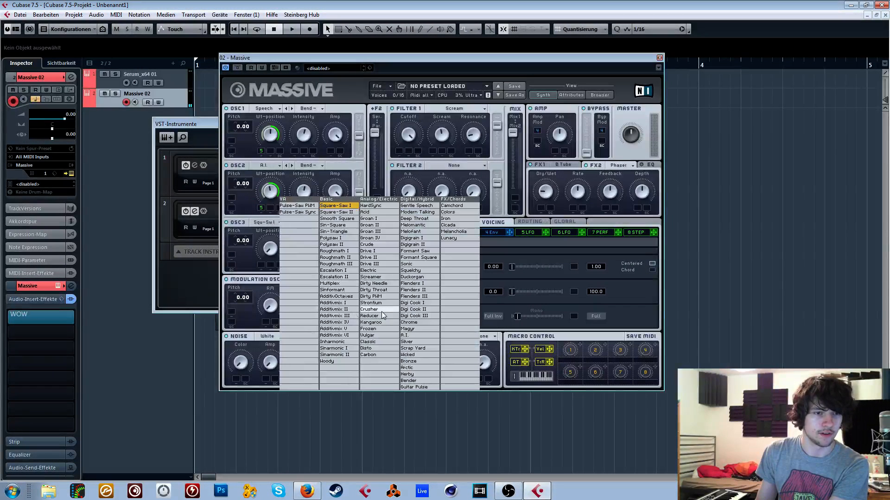
{"action": "left_click", "coordinate": [369, 232]}
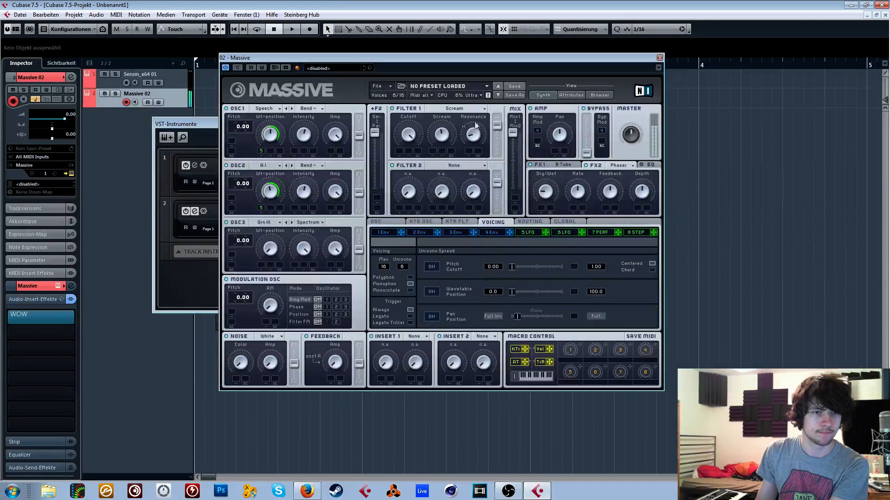
- Set Filter 1 to Double Notch, lower its cutoff, and show the FX1 Brauner Tube settings
{"action": "left_click", "coordinate": [452, 110]}
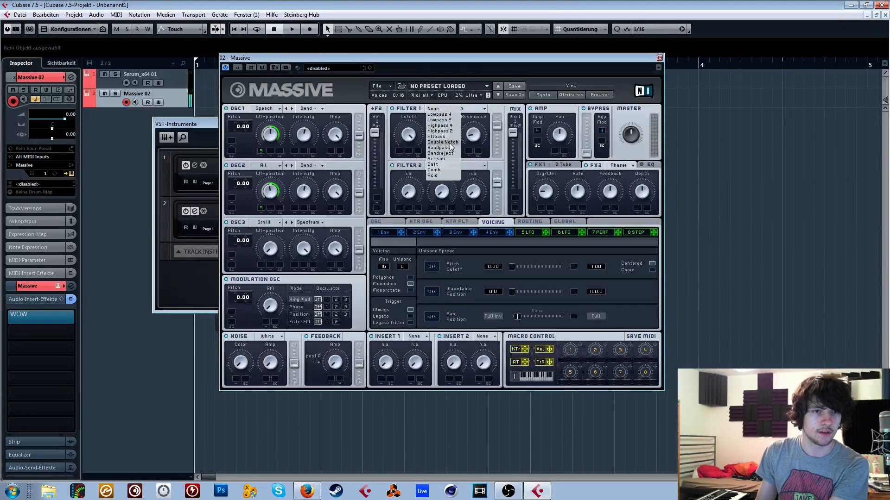
{"action": "left_click", "coordinate": [464, 148]}
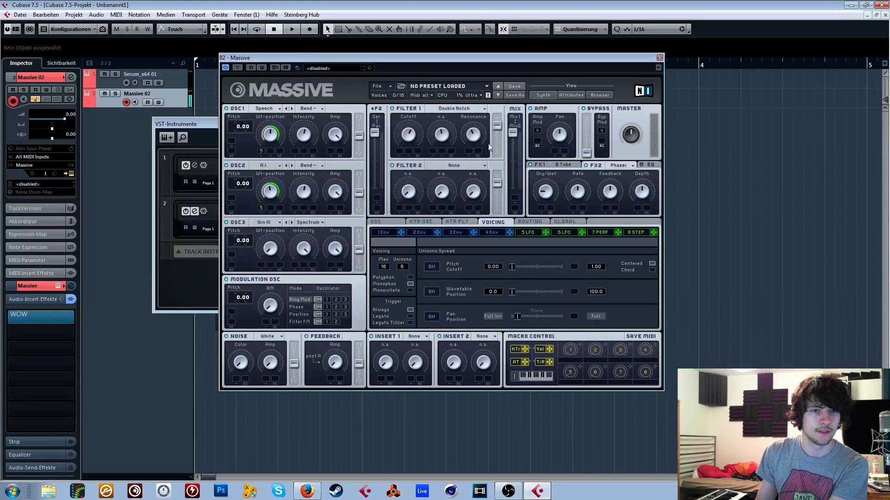
{"action": "left_click", "coordinate": [563, 165]}
{"action": "left_click", "coordinate": [559, 192]}
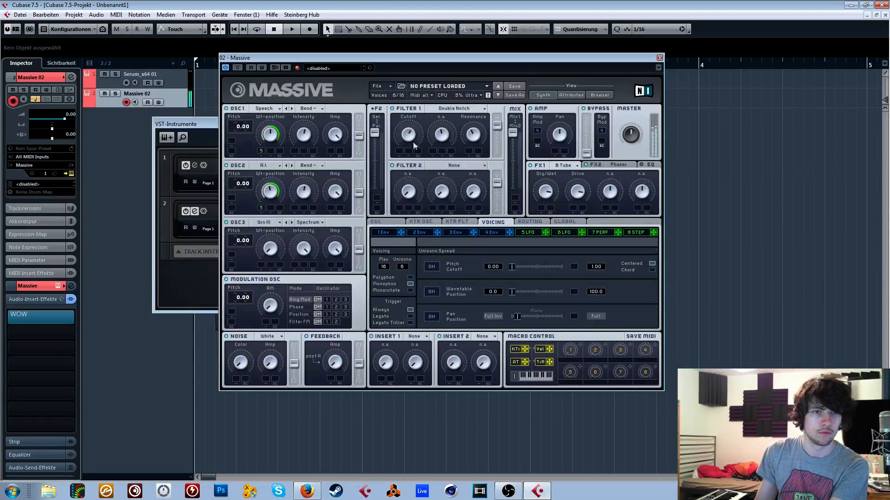
{"action": "left_click", "coordinate": [160, 283]}
{"action": "left_click", "coordinate": [413, 134]}
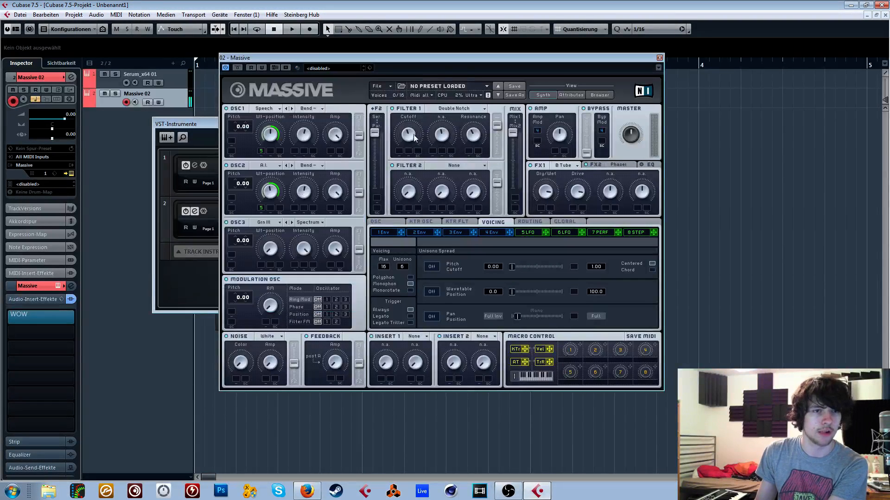
{"action": "left_click", "coordinate": [177, 301]}
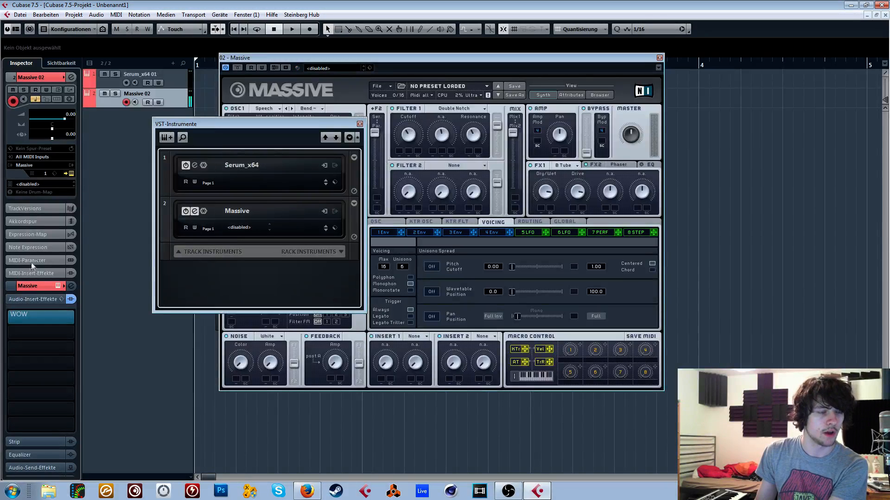
{"action": "left_click", "coordinate": [37, 323]}
{"action": "left_click", "coordinate": [130, 236]}
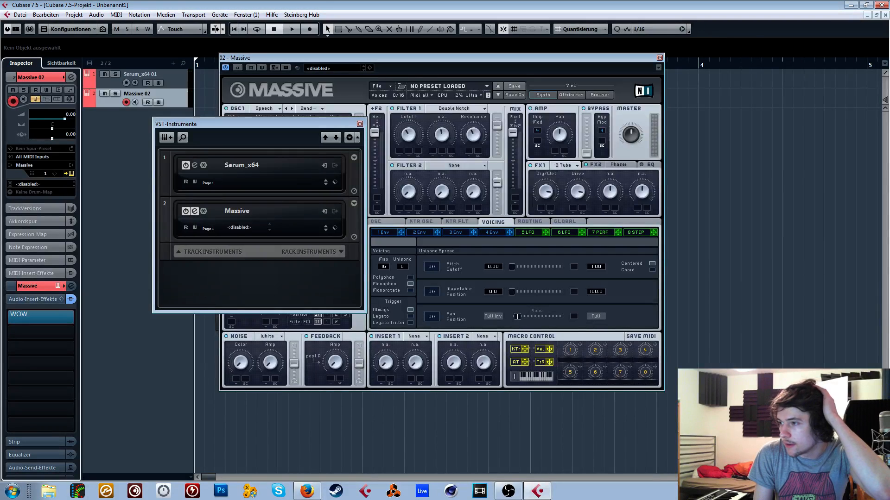
{"action": "key", "text": "alt+Tab"}
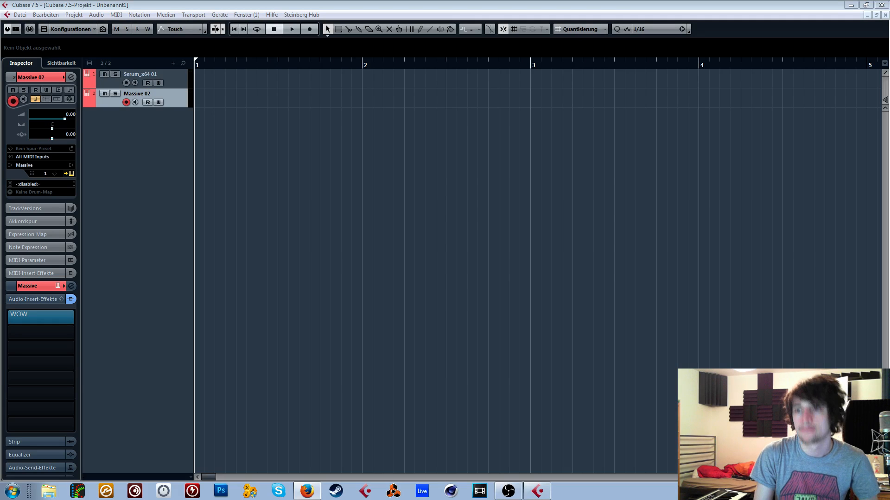
{"action": "left_click", "coordinate": [644, 140]}
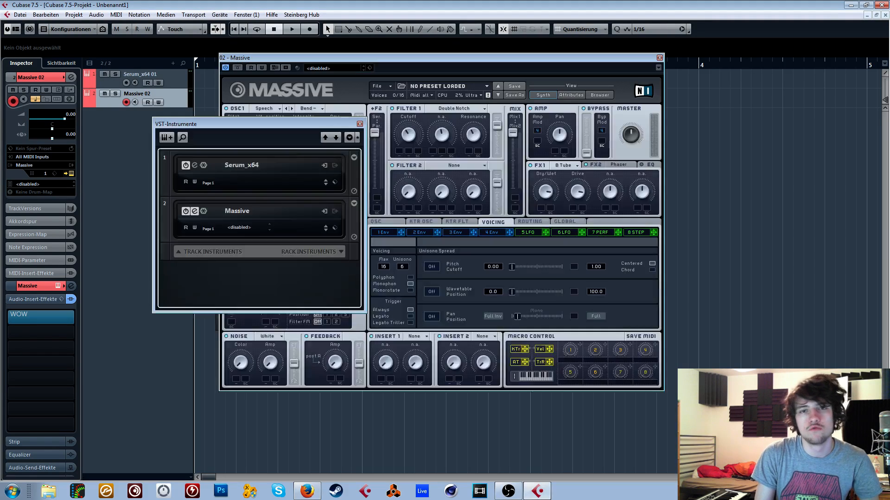
- Close the VST instruments window and start a new sound in Massive
{"action": "left_click", "coordinate": [359, 122]}
{"action": "left_click", "coordinate": [377, 86]}
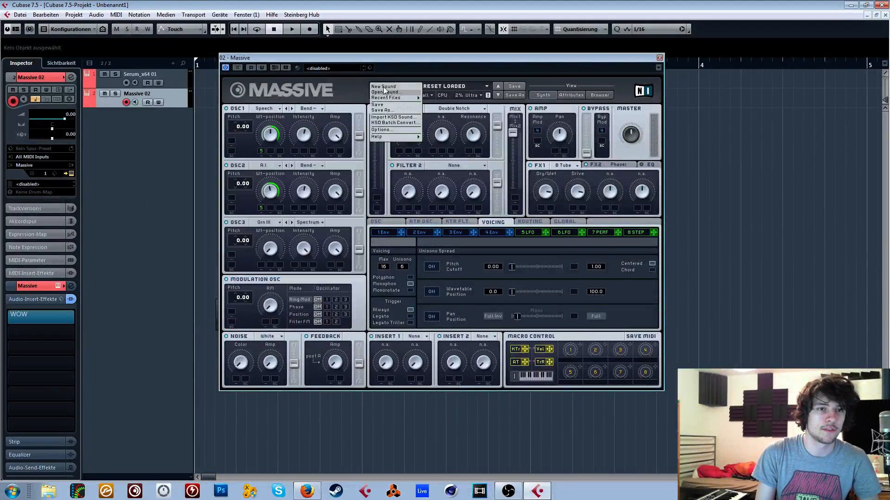
{"action": "left_click", "coordinate": [386, 93]}
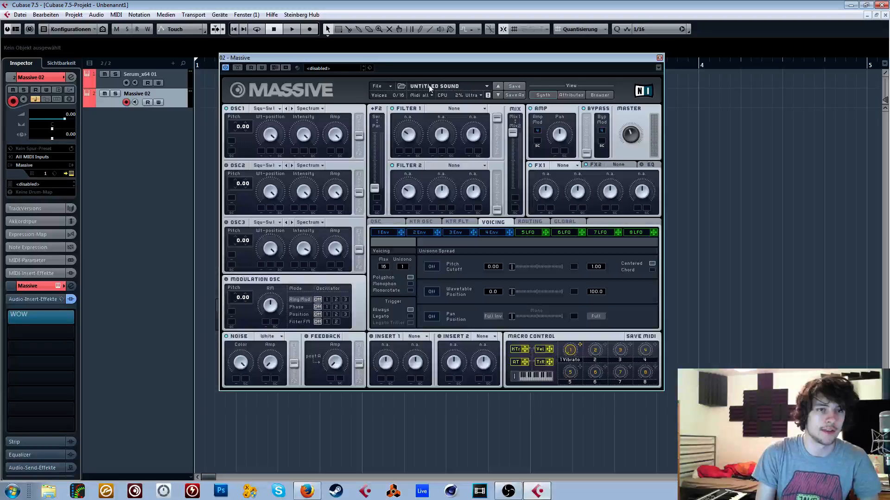
- Set OSC1's wavetable to A.I. and its wavetable mode to Formant
{"action": "left_click", "coordinate": [252, 111]}
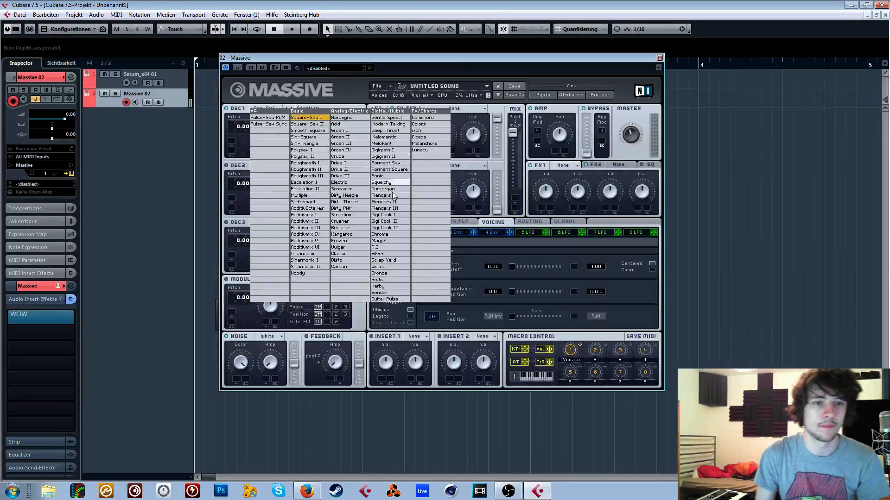
{"action": "left_click", "coordinate": [380, 240]}
{"action": "left_click", "coordinate": [308, 108]}
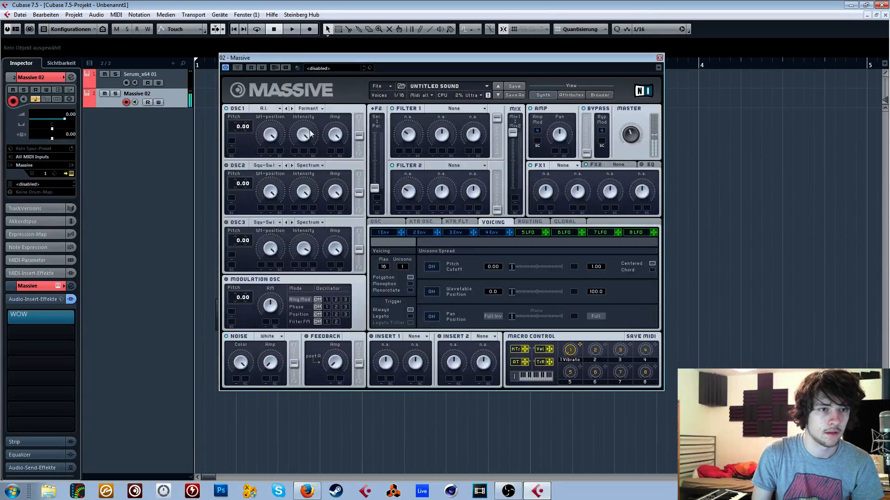
- Set OSC1's wavetable mode to Bend
{"action": "left_click", "coordinate": [309, 109]}
{"action": "left_click", "coordinate": [307, 130]}
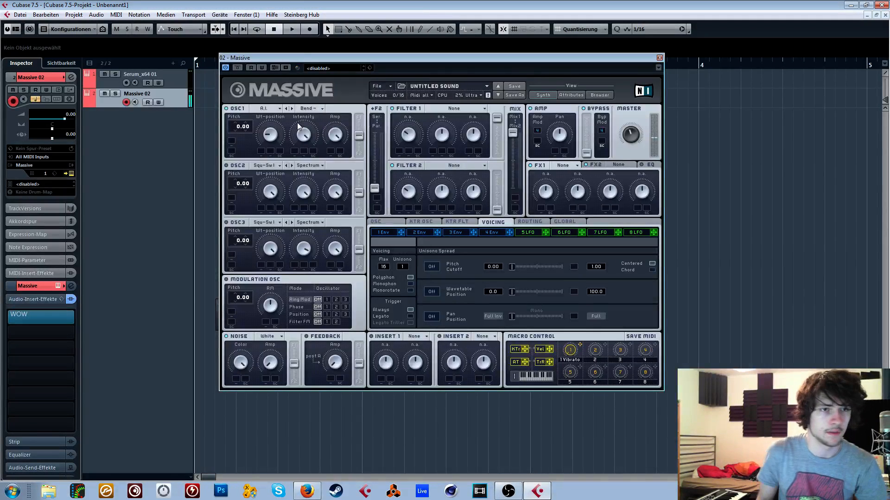
- Show the WOW insert and change Vowel A to Ü and Vowel B to A:
{"action": "left_click", "coordinate": [13, 317]}
{"action": "left_click", "coordinate": [13, 318]}
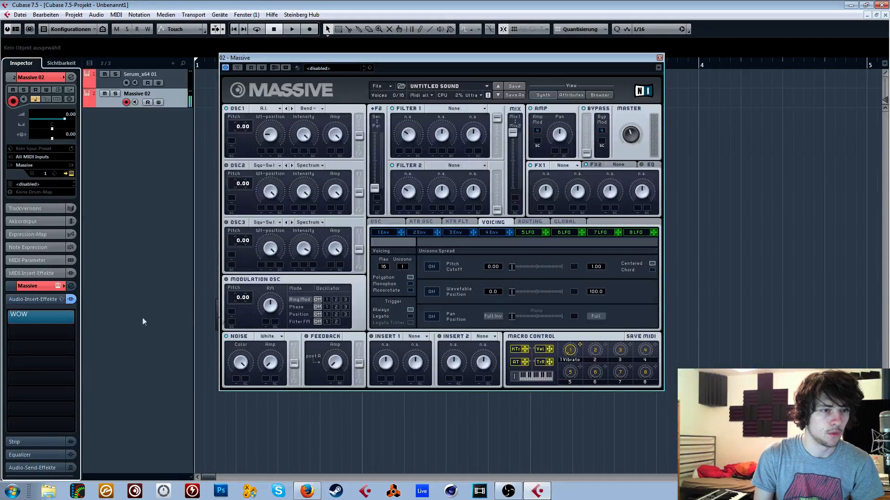
{"action": "left_click", "coordinate": [32, 318]}
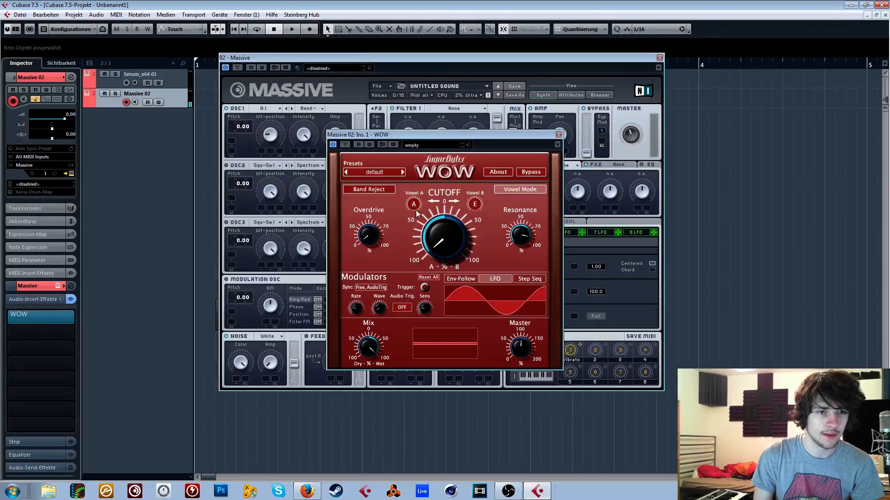
{"action": "left_click_drag", "start_coordinate": [417, 210], "coordinate": [150, 335]}
{"action": "left_click", "coordinate": [474, 209]}
- Load IL Vocodex into the second audio insert slot of the Massive track
{"action": "left_click", "coordinate": [40, 331]}
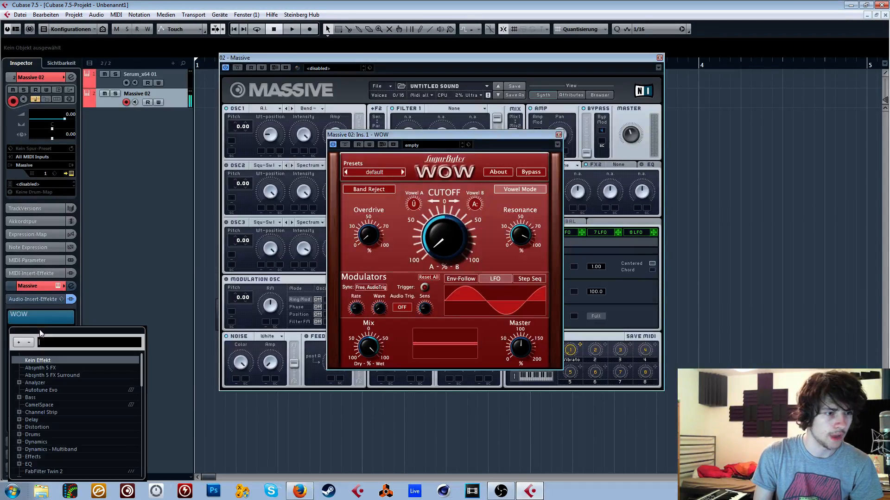
{"action": "type", "text": "voco"}
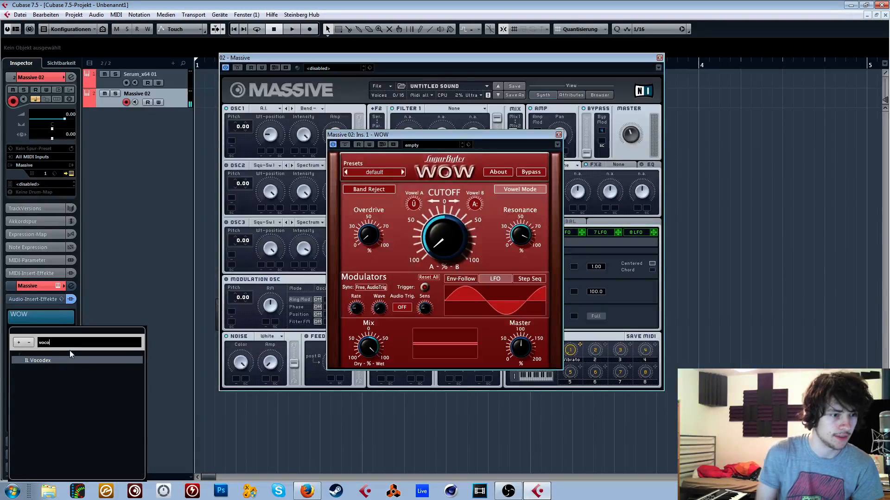
{"action": "left_click", "coordinate": [46, 360]}
{"action": "left_click", "coordinate": [46, 364]}
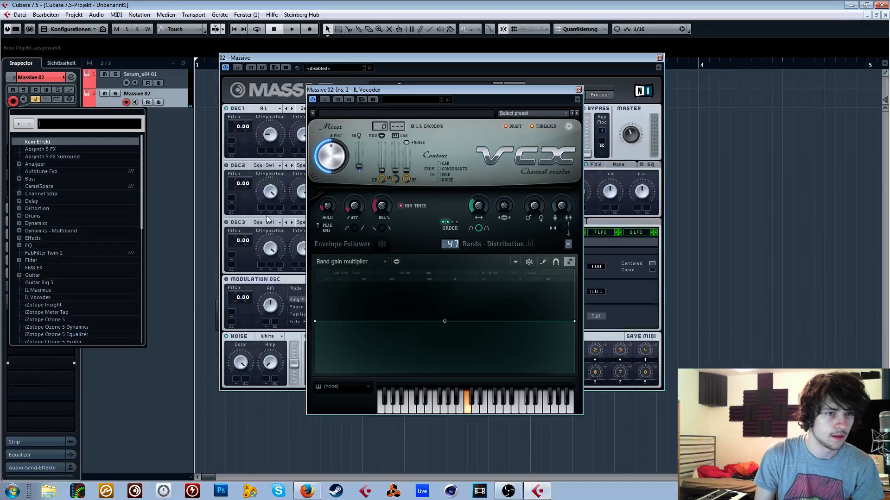
{"action": "left_click", "coordinate": [186, 264]}
- Set Vocodex's carrier sidechain input number to 0 and raise its SG fader slightly
{"action": "left_click", "coordinate": [397, 126]}
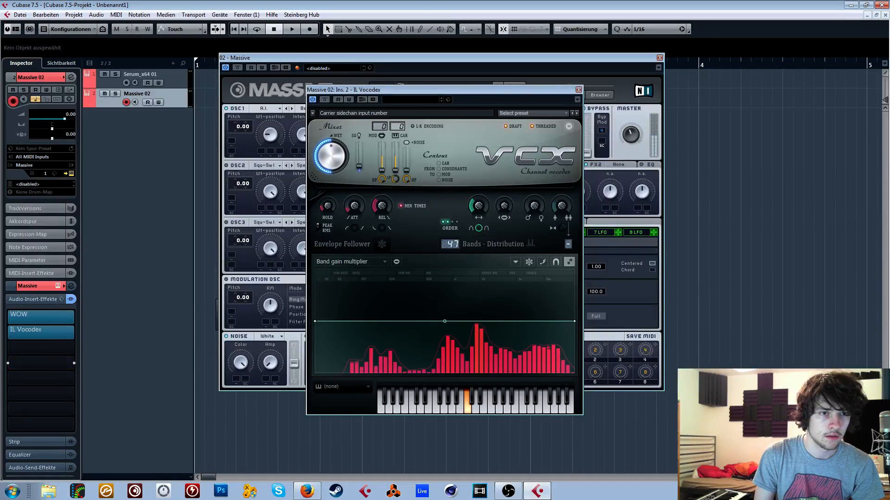
{"action": "left_click_drag", "start_coordinate": [397, 127], "coordinate": [397, 122]}
{"action": "left_click_drag", "start_coordinate": [359, 166], "coordinate": [358, 157]}
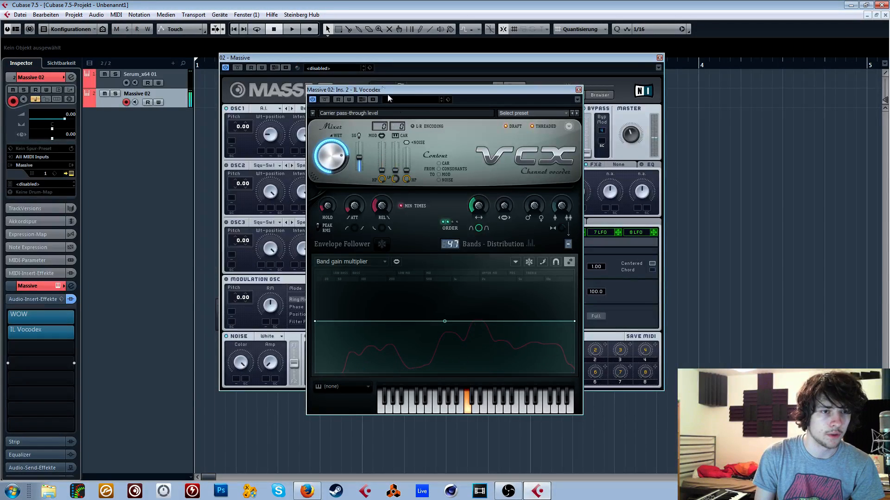
{"action": "left_click_drag", "start_coordinate": [389, 90], "coordinate": [512, 150]}
- Lower WOW's resonance slightly and sweep its cutoff with Vocodex active
{"action": "left_click", "coordinate": [414, 238]}
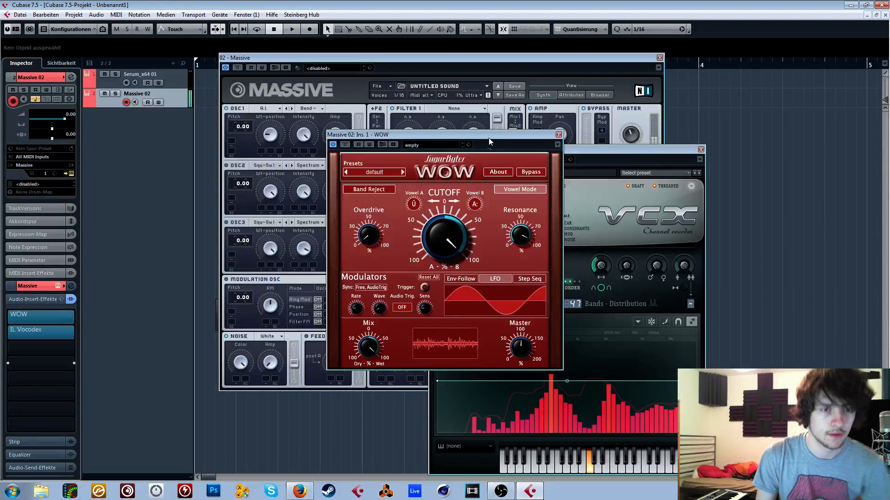
{"action": "left_click_drag", "start_coordinate": [518, 231], "coordinate": [514, 256]}
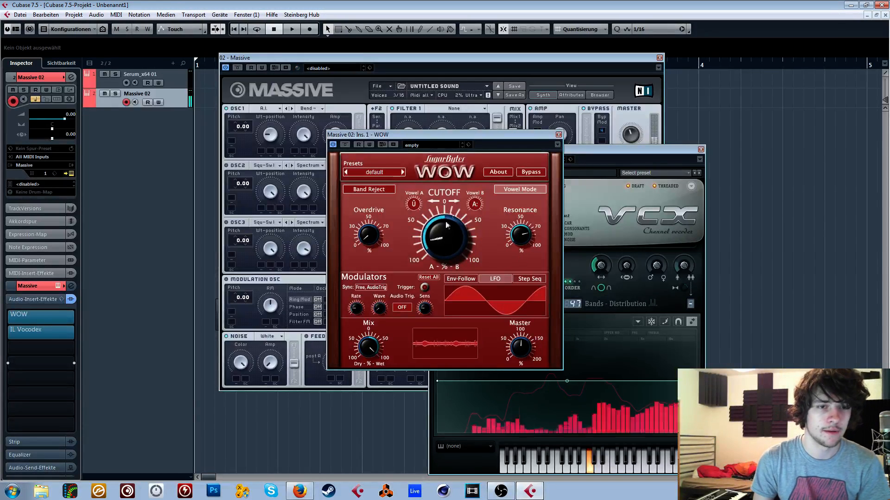
{"action": "mouse_move", "coordinate": [439, 238]}
{"action": "left_mouse_down"}
{"action": "mouse_move", "coordinate": [473, 145]}
{"action": "mouse_move", "coordinate": [439, 244]}
{"action": "left_mouse_up"}
- Set Massive's downward pitchbend range to -12.00 in the oscillator settings
{"action": "left_click", "coordinate": [415, 58]}
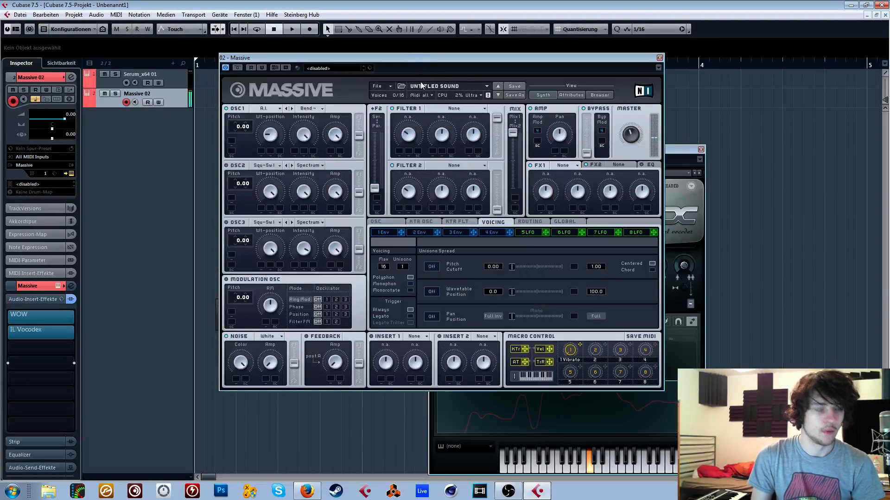
{"action": "left_click", "coordinate": [380, 223]}
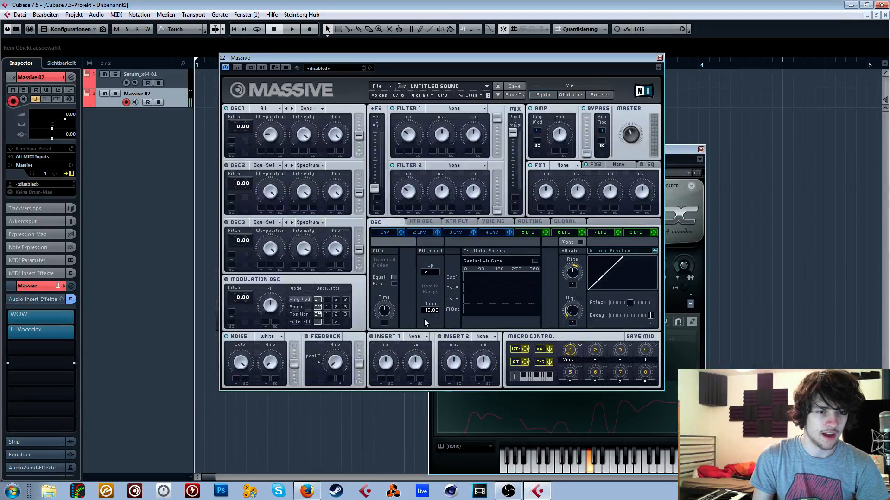
{"action": "left_click_drag", "start_coordinate": [424, 318], "coordinate": [426, 316]}
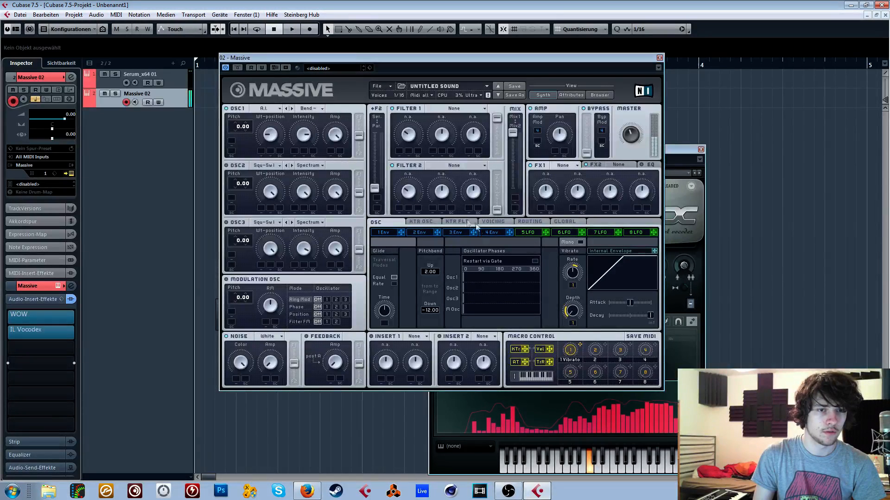
- Assign LFO 5 as modulator for OSC1's Intensity and Wt-position
{"action": "left_click_drag", "start_coordinate": [545, 232], "coordinate": [298, 133]}
{"action": "left_click_drag", "start_coordinate": [545, 233], "coordinate": [273, 136]}
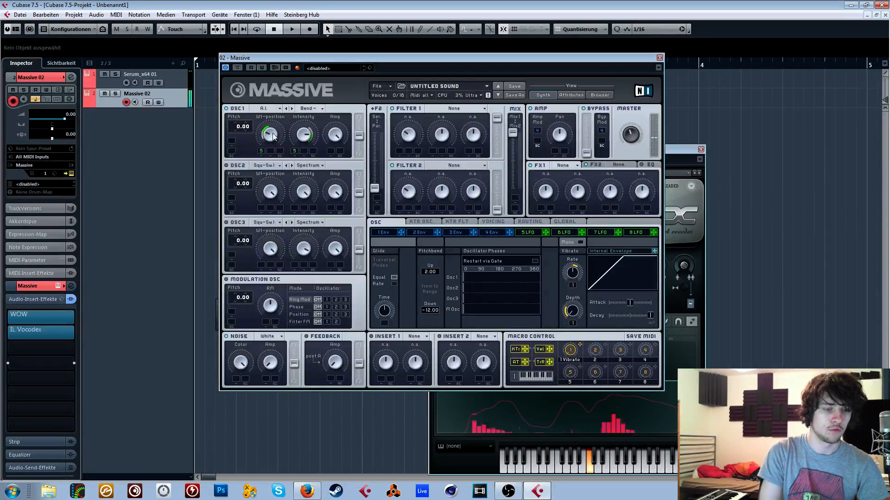
- Set Filter 1 to Double Notch and raise the F2 serial/parallel fader to the serial end
{"action": "left_click", "coordinate": [452, 110]}
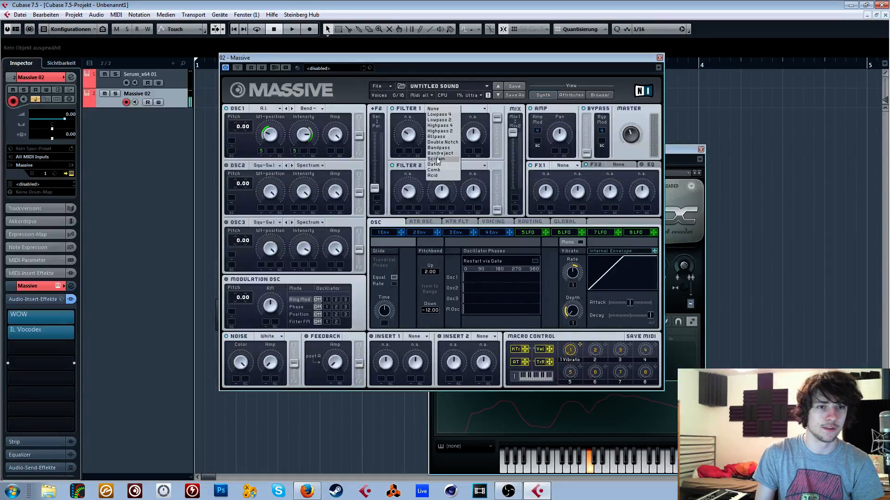
{"action": "left_click", "coordinate": [443, 158]}
{"action": "left_click_drag", "start_coordinate": [374, 188], "coordinate": [382, 141]}
- Modulate Filter 1's cutoff with LFO 5, synced at a 1/2 ratio with XFade Curve fully up, and adjust the filter's cutoff and resonance
{"action": "left_click", "coordinate": [528, 232]}
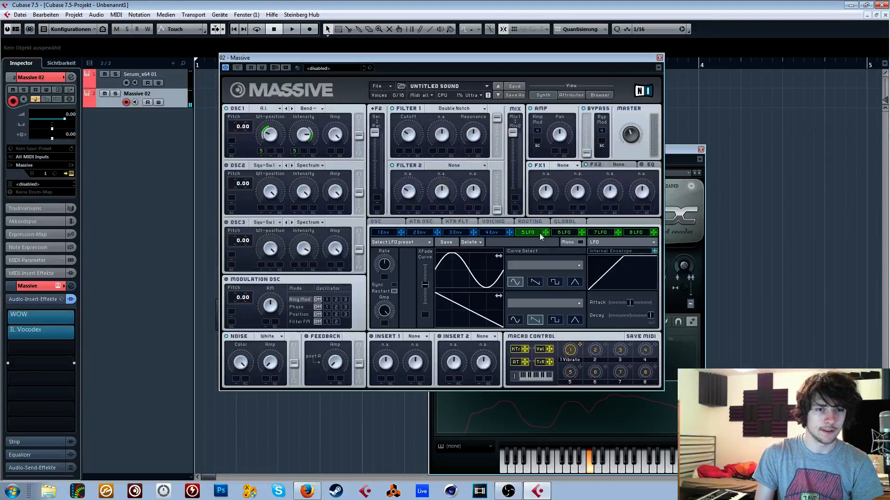
{"action": "left_click_drag", "start_coordinate": [545, 232], "coordinate": [408, 141]}
{"action": "left_click_drag", "start_coordinate": [425, 284], "coordinate": [424, 265]}
{"action": "left_click", "coordinate": [394, 284]}
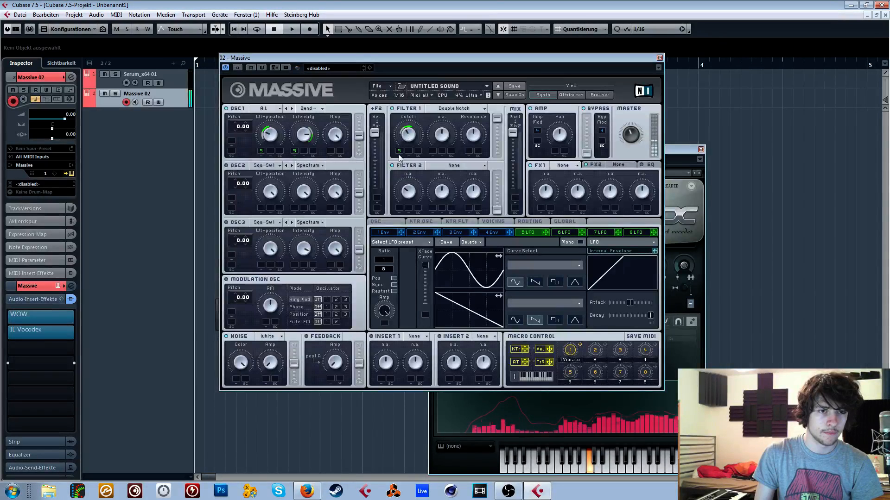
{"action": "left_click_drag", "start_coordinate": [385, 269], "coordinate": [388, 277]}
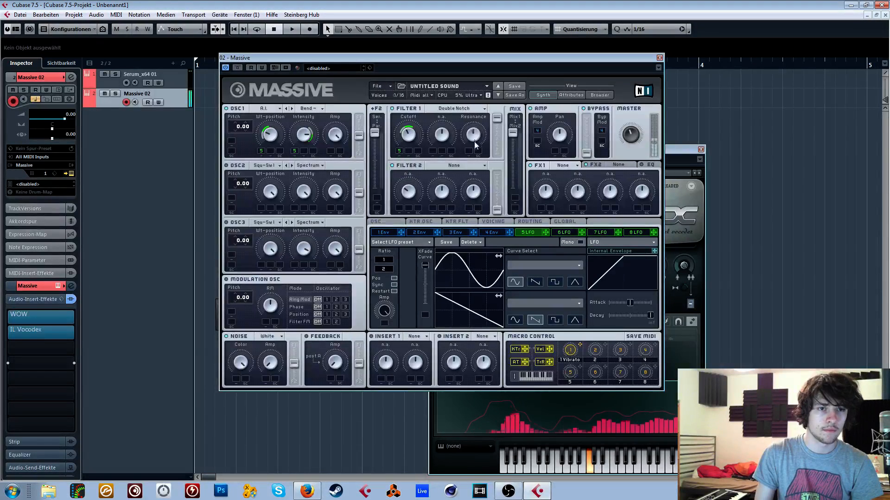
{"action": "mouse_move", "coordinate": [410, 138]}
{"action": "left_mouse_down"}
{"action": "mouse_move", "coordinate": [411, 124]}
{"action": "mouse_move", "coordinate": [409, 135]}
{"action": "left_mouse_up"}
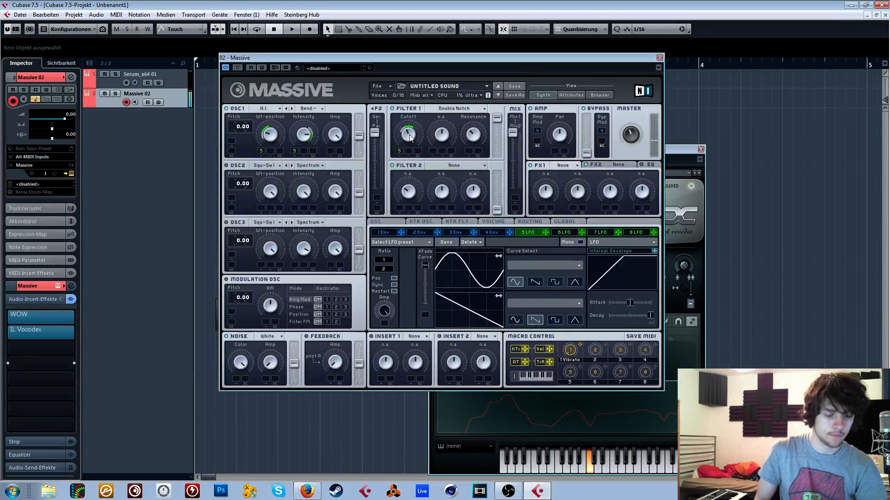
- Bring up Vocodex, set its wet level to full and raise the SG fader further
{"action": "left_click", "coordinate": [600, 393]}
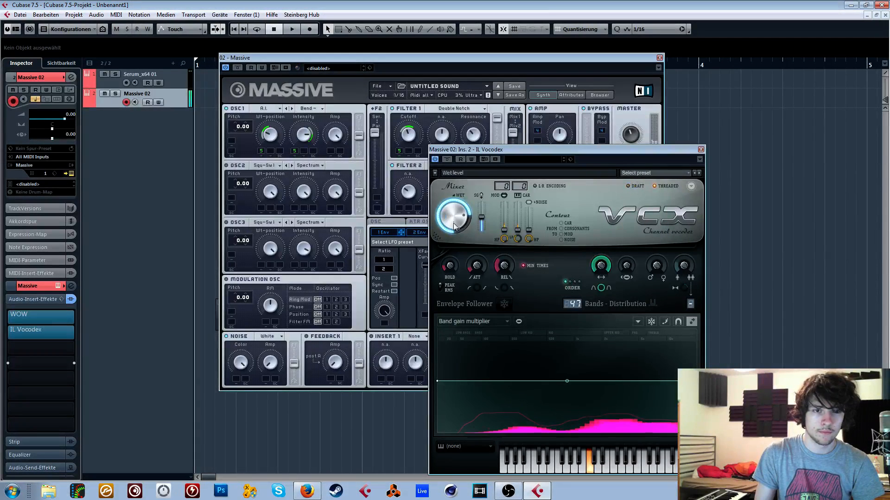
{"action": "left_click_drag", "start_coordinate": [482, 217], "coordinate": [485, 210]}
- Load API-2500 Stereo into the third audio insert slot
{"action": "left_click", "coordinate": [54, 347]}
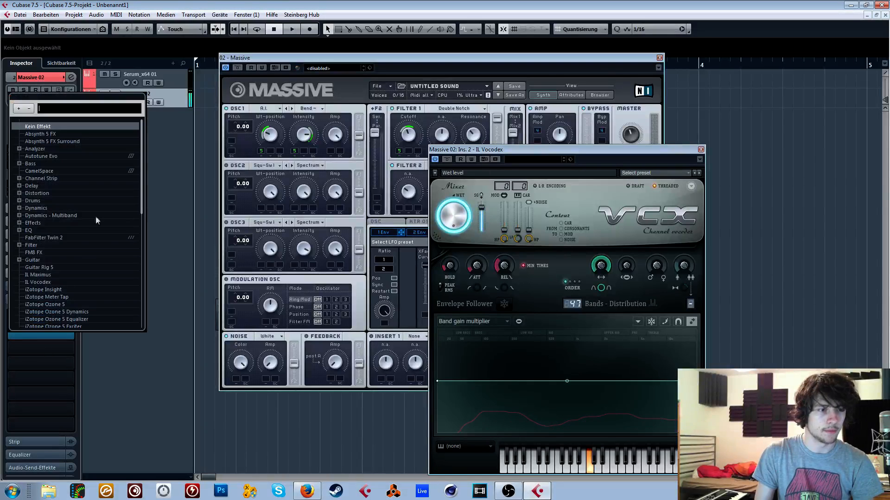
{"action": "type", "text": "api"}
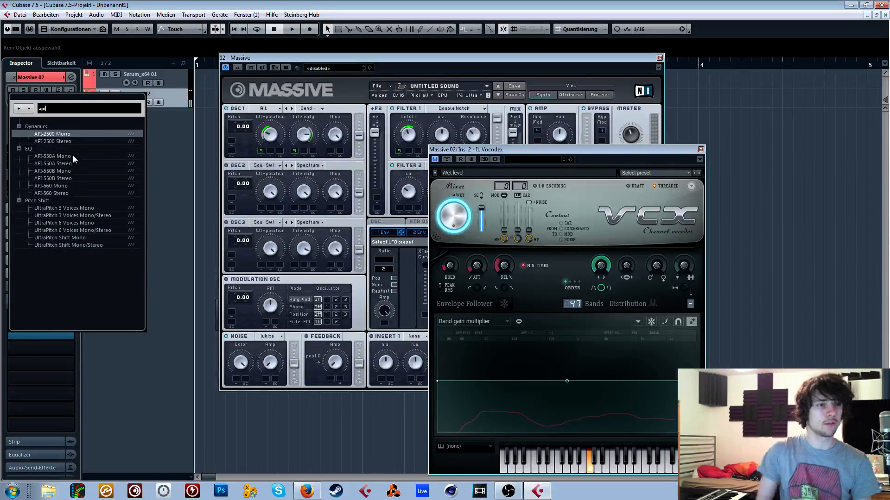
{"action": "left_click", "coordinate": [74, 142]}
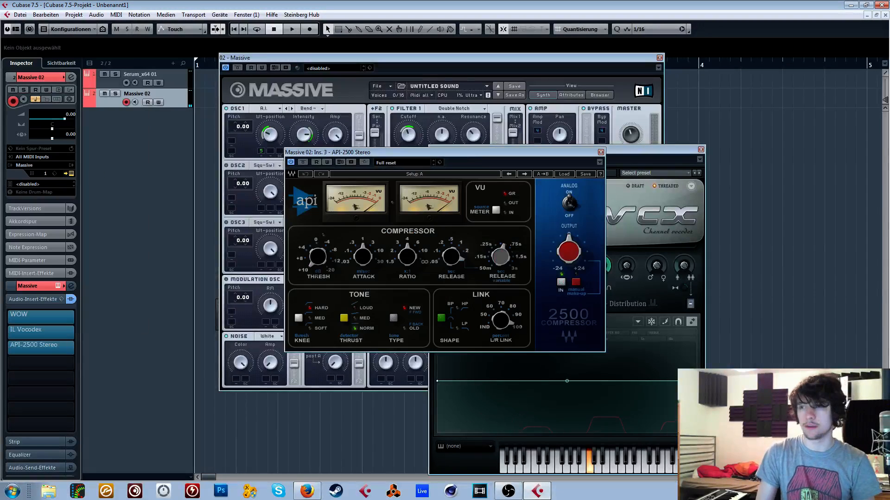
{"action": "key", "text": "alt+Tab"}
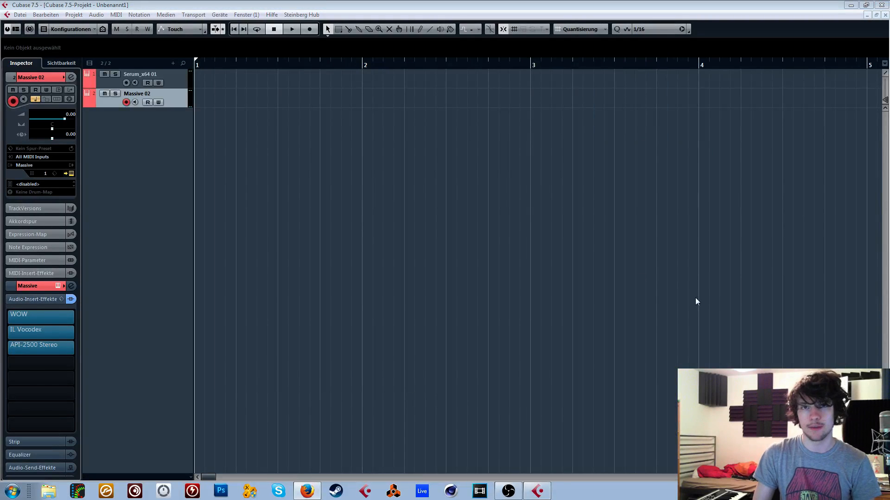
{"action": "left_click", "coordinate": [696, 298]}
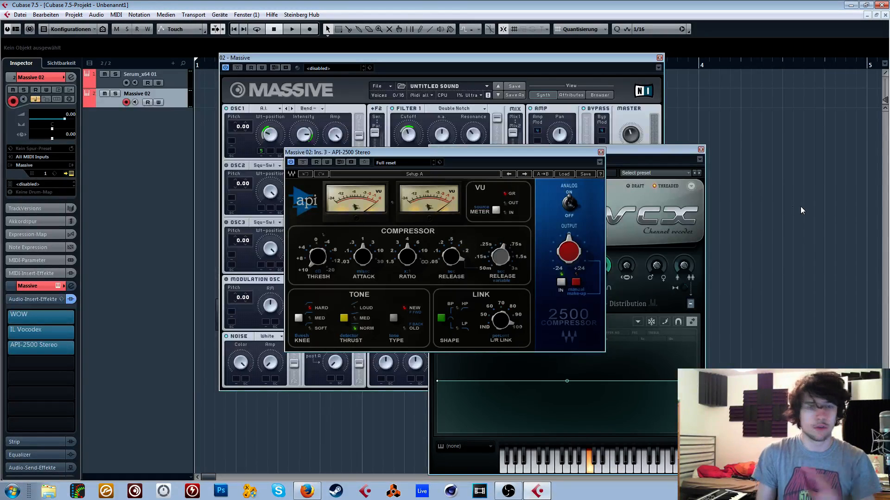
- Change OSC1's wavetable in Massive to Squelchy and set its pitch to 12.00
{"action": "left_click", "coordinate": [566, 60]}
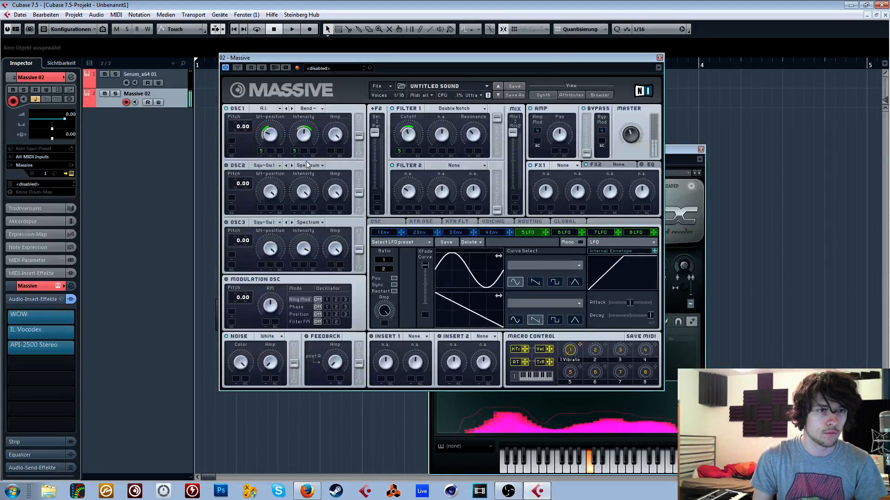
{"action": "left_click", "coordinate": [269, 108]}
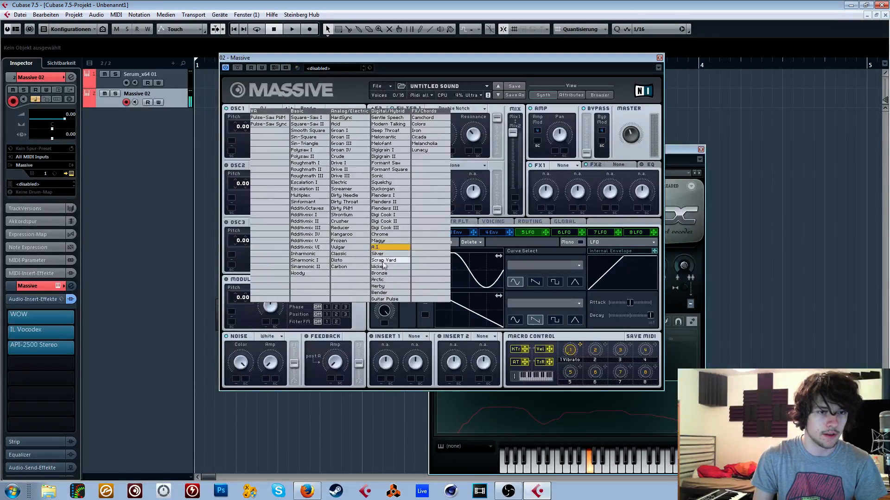
{"action": "left_click", "coordinate": [382, 182]}
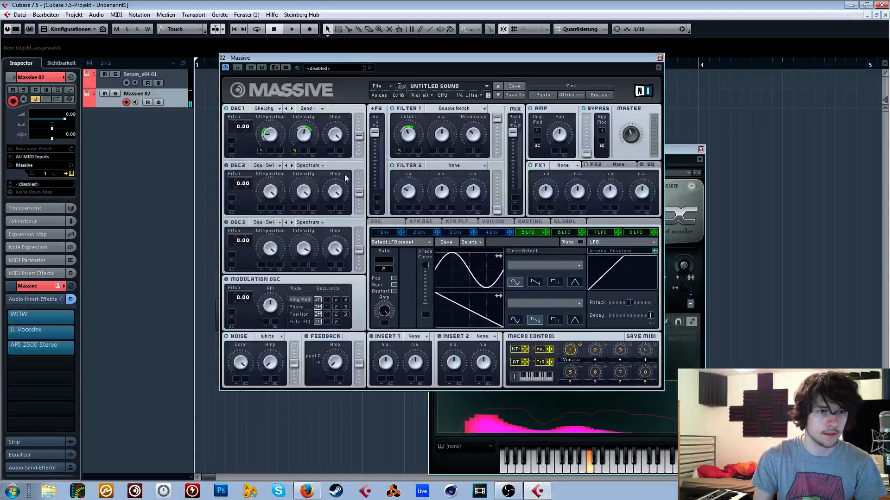
{"action": "left_click", "coordinate": [237, 131]}
{"action": "left_click_drag", "start_coordinate": [241, 112], "coordinate": [240, 110]}
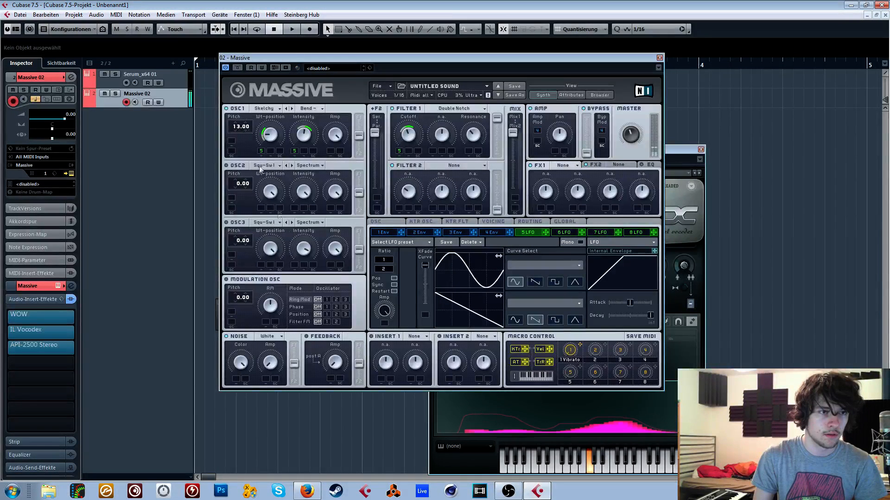
- Set Massive's FX1 to Brauner Tube and enable the EQ with a raised High Shelf
{"action": "left_click", "coordinate": [575, 166]}
{"action": "left_click", "coordinate": [572, 268]}
{"action": "left_click", "coordinate": [642, 165]}
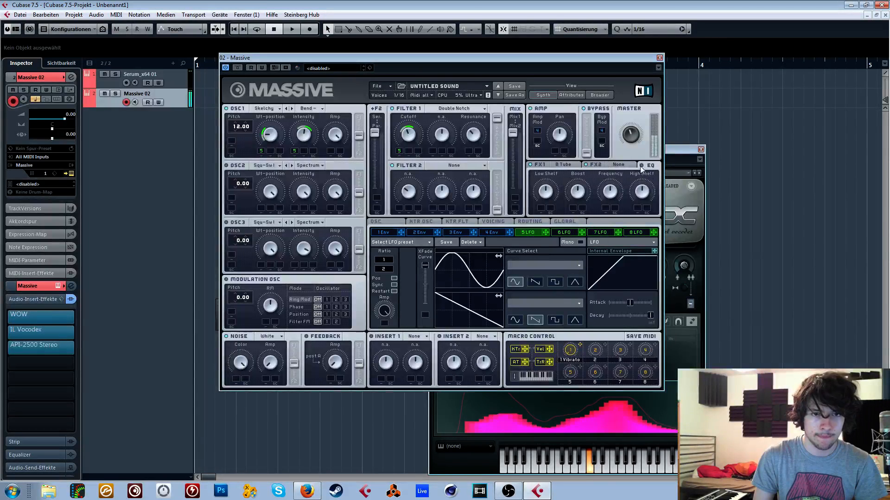
- Set the voicing to Monophon with 2 unisono voices and enable phase modulation on OSC1
{"action": "left_click", "coordinate": [494, 221]}
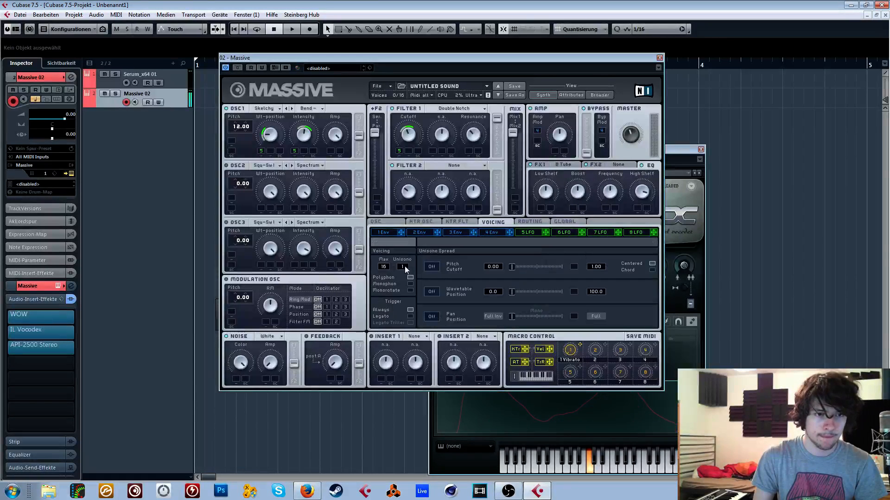
{"action": "left_click", "coordinate": [392, 222]}
{"action": "left_click", "coordinate": [496, 223]}
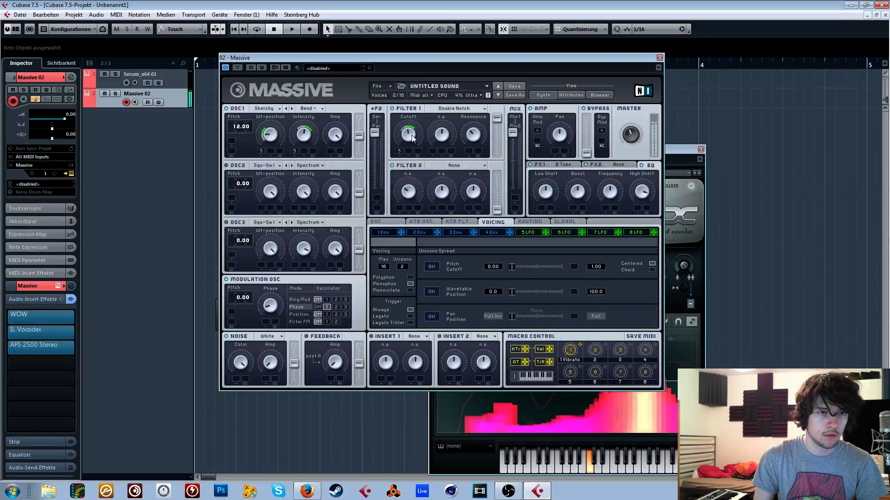
- Bypass the WOW insert and reduce Vocodex's bandwidth to about 108%
{"action": "left_click", "coordinate": [28, 316]}
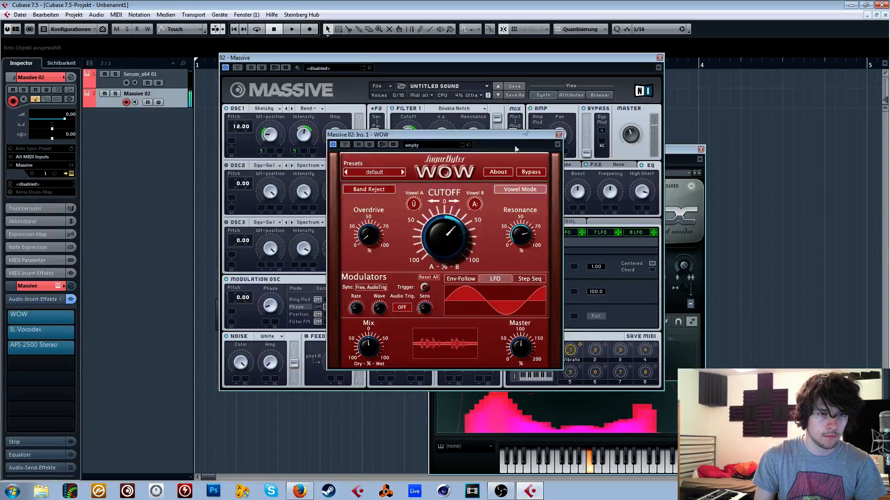
{"action": "left_click", "coordinate": [333, 145]}
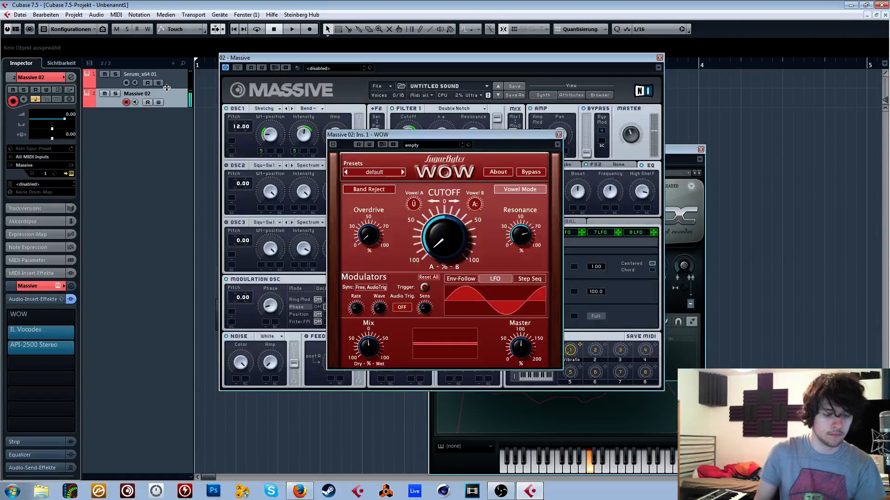
{"action": "left_click", "coordinate": [691, 149]}
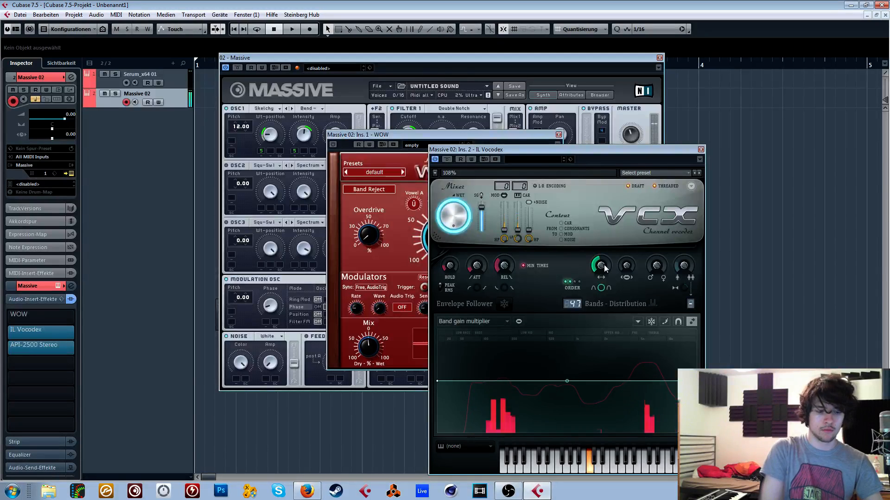
- Move the API-2500 Stereo insert to the fifth slot and search the effects for "fab" for the third slot
{"action": "left_click_drag", "start_coordinate": [51, 373], "coordinate": [51, 376]}
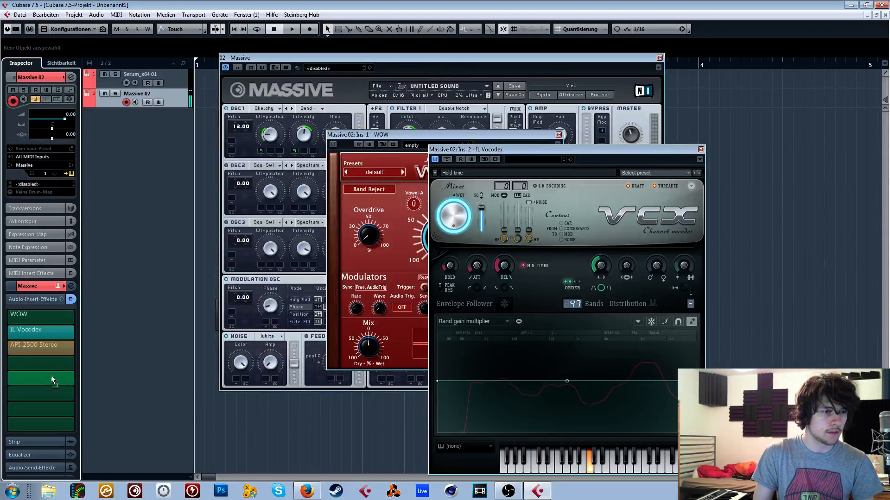
{"action": "left_click", "coordinate": [6, 349]}
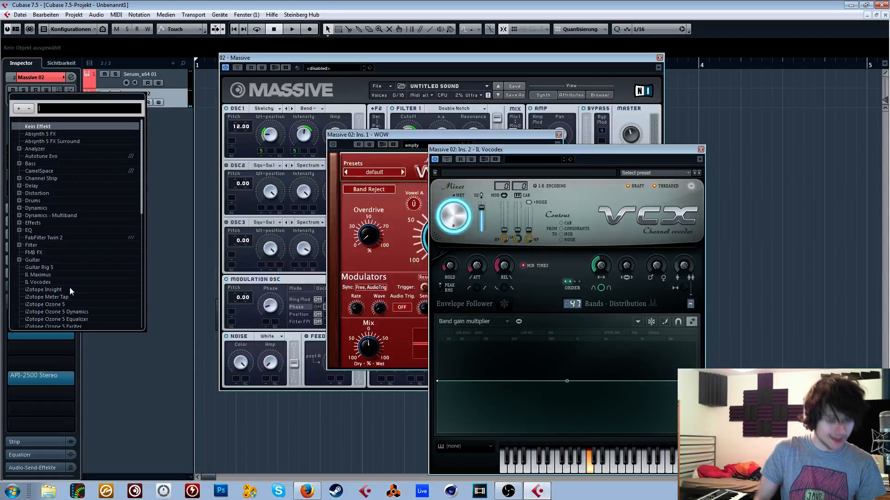
{"action": "type", "text": "fab"}
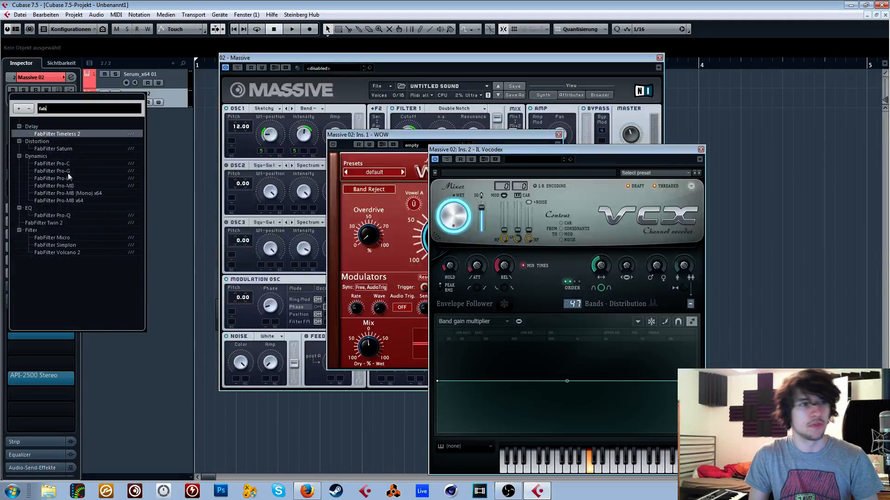